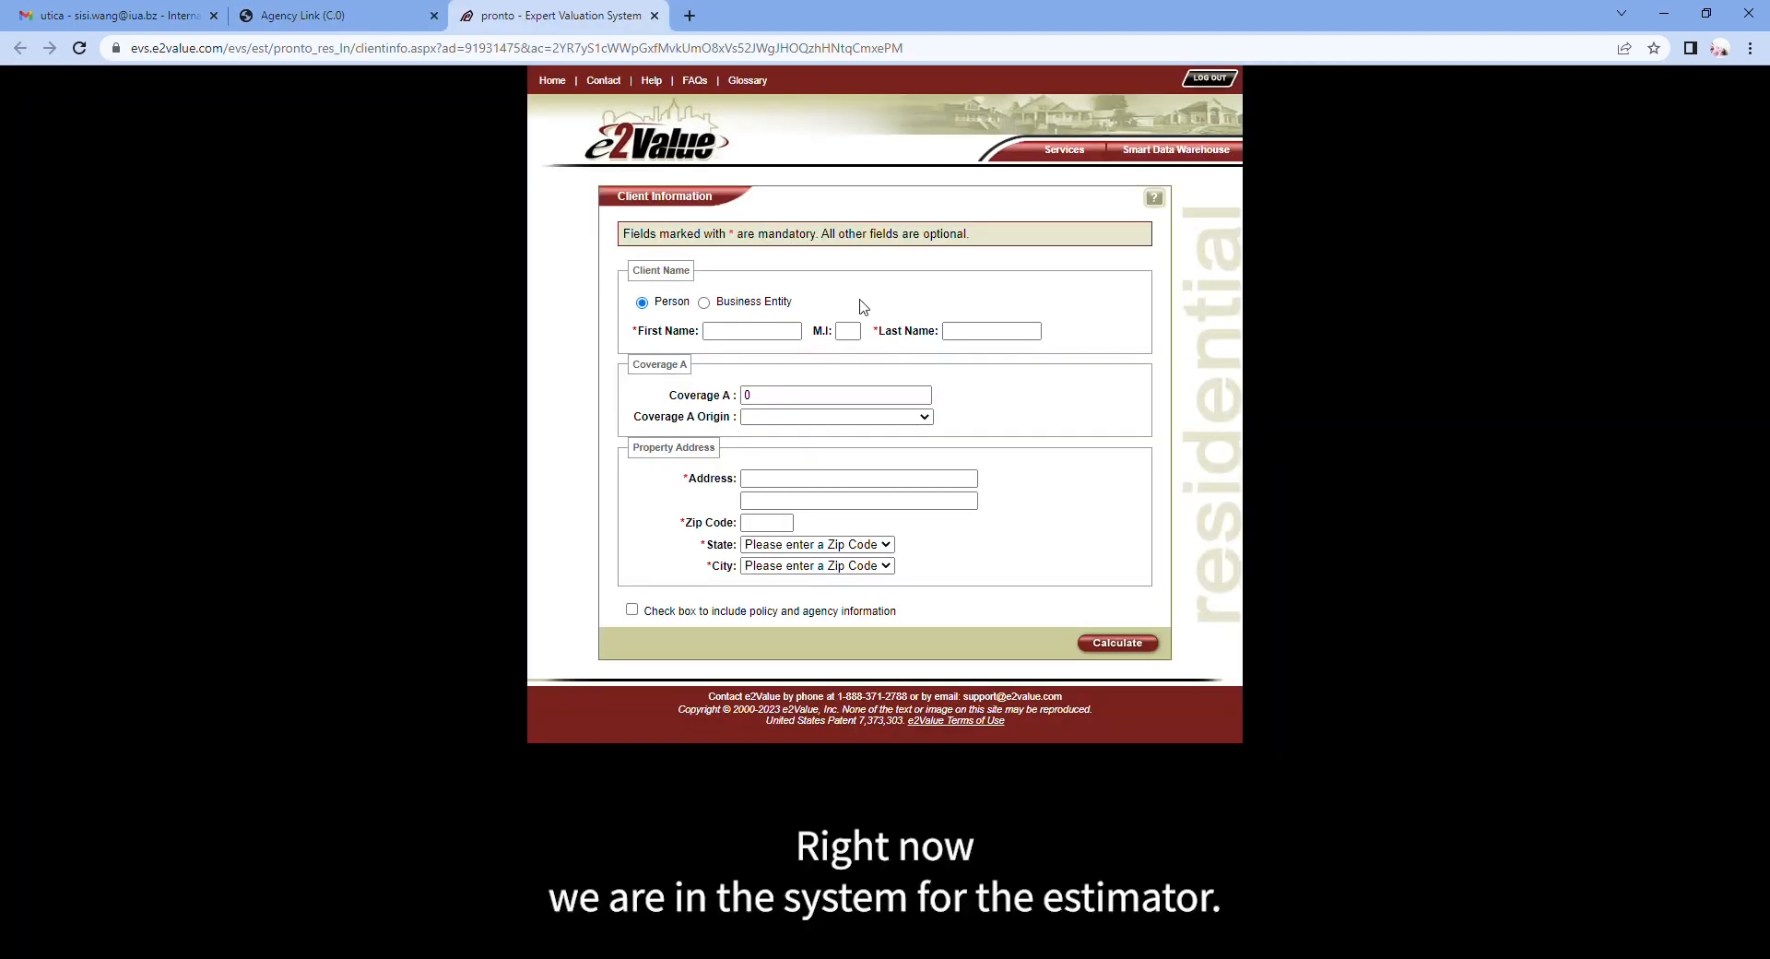
Step: Enter the 'test test' client name, the property street address and ZIP so state and city fill in
click(762, 333)
text(test)
click(994, 332)
text(test)
click(922, 480)
key(Tab)
key(Tab)
text(11219)
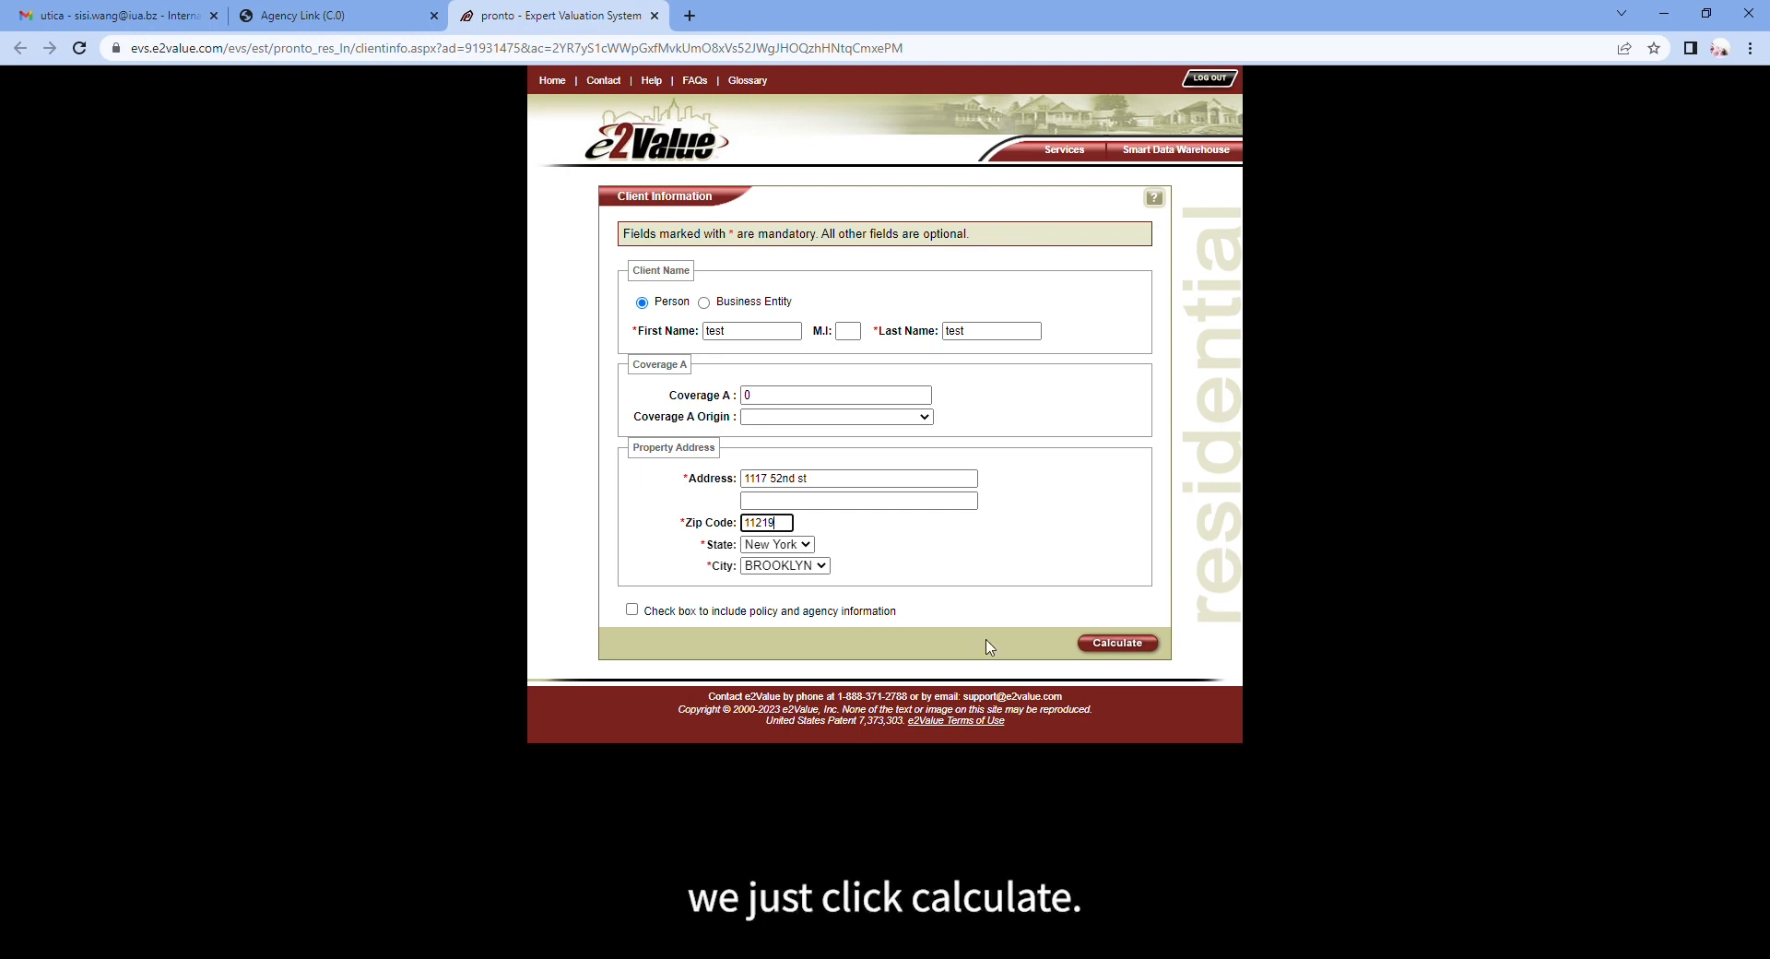
Step: Calculate the valuation, accept the suggested address, and review the $710,000 replacement cost results
click(1118, 644)
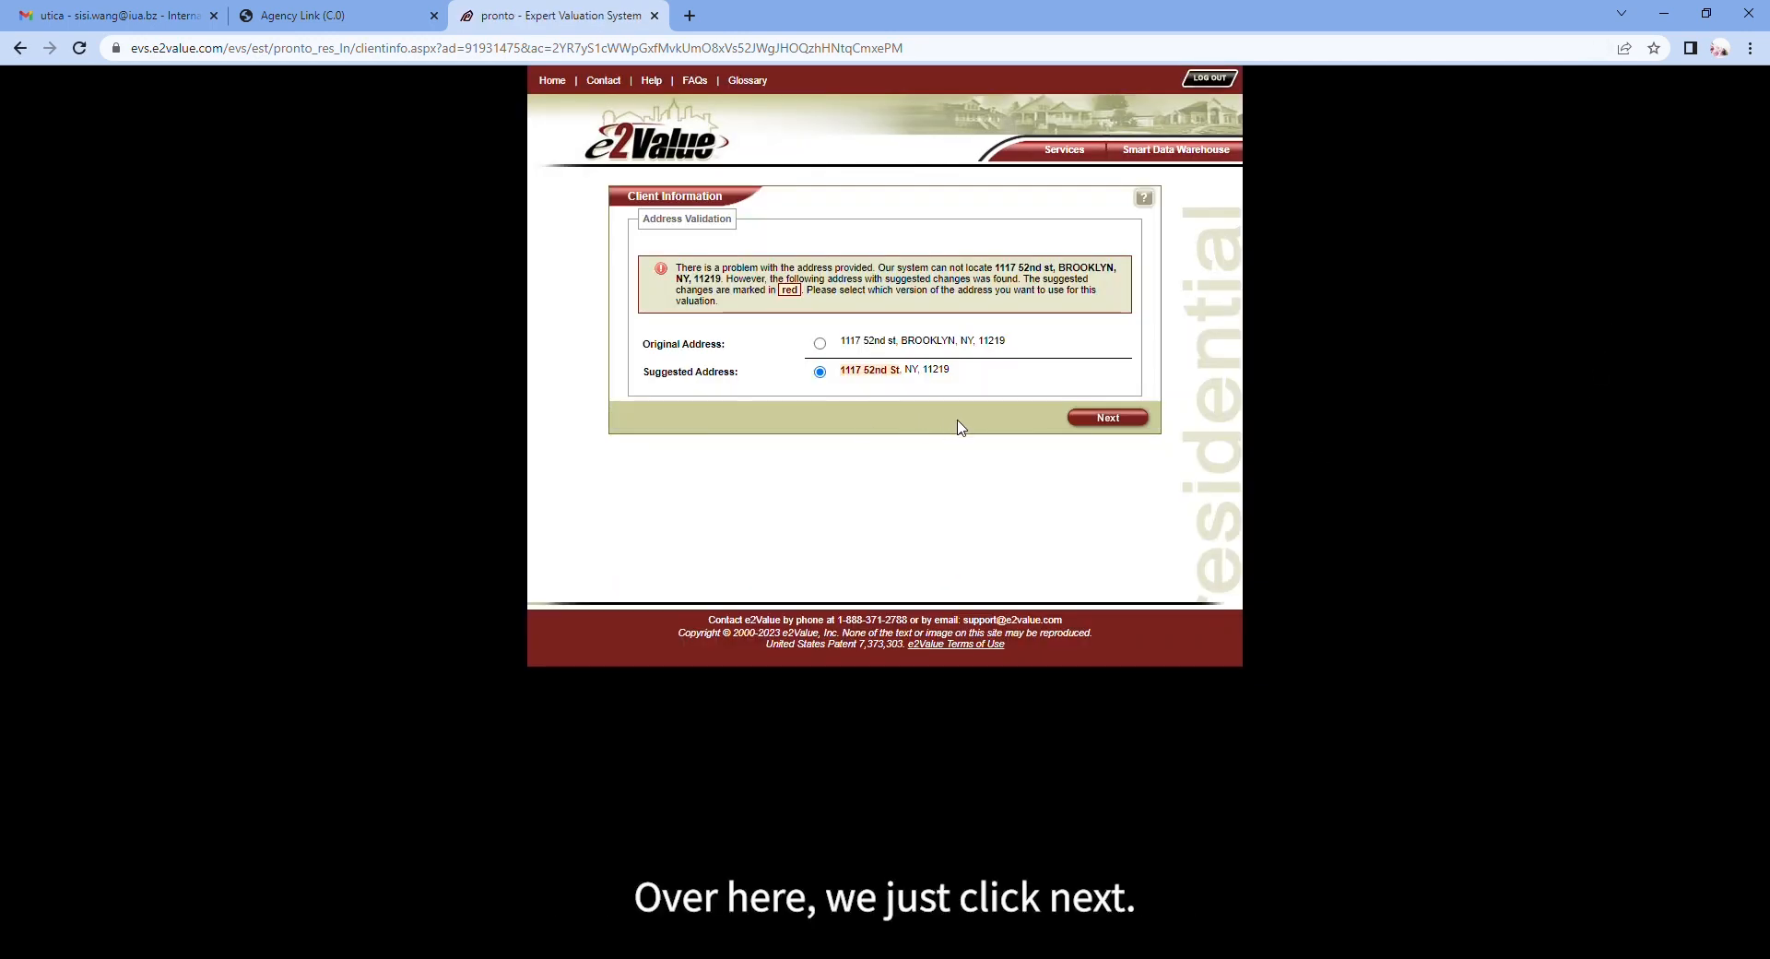
click(1109, 419)
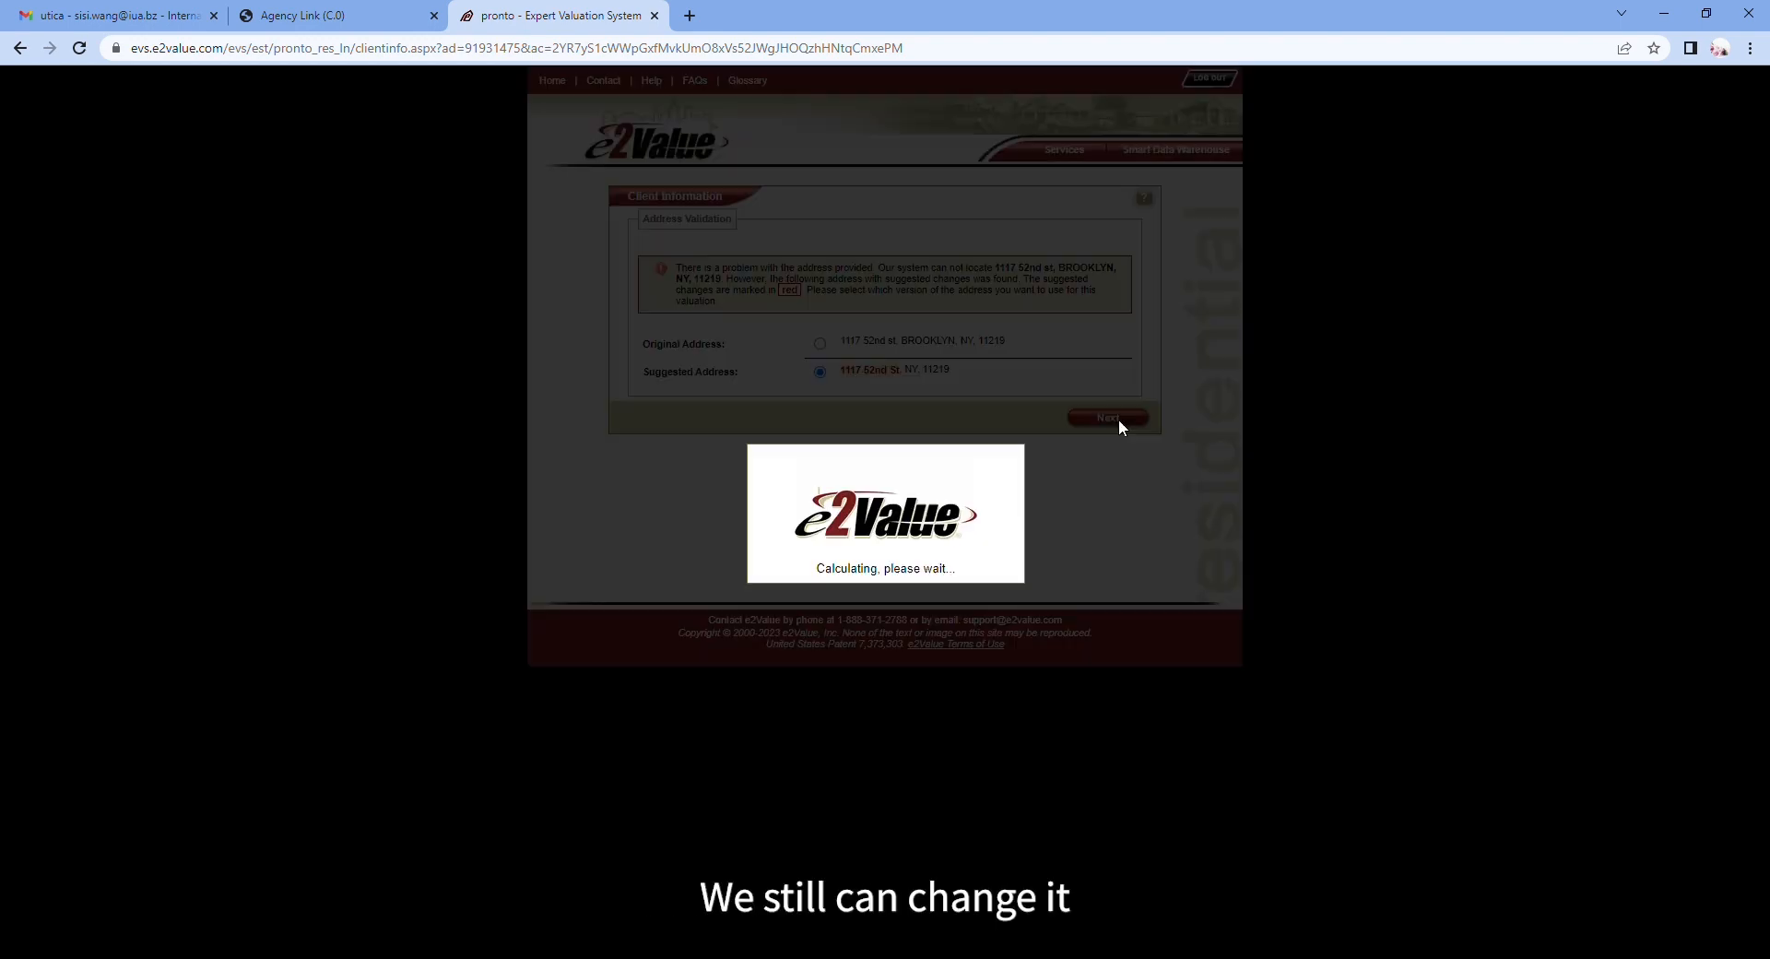
scroll(1076, 543, down, 2)
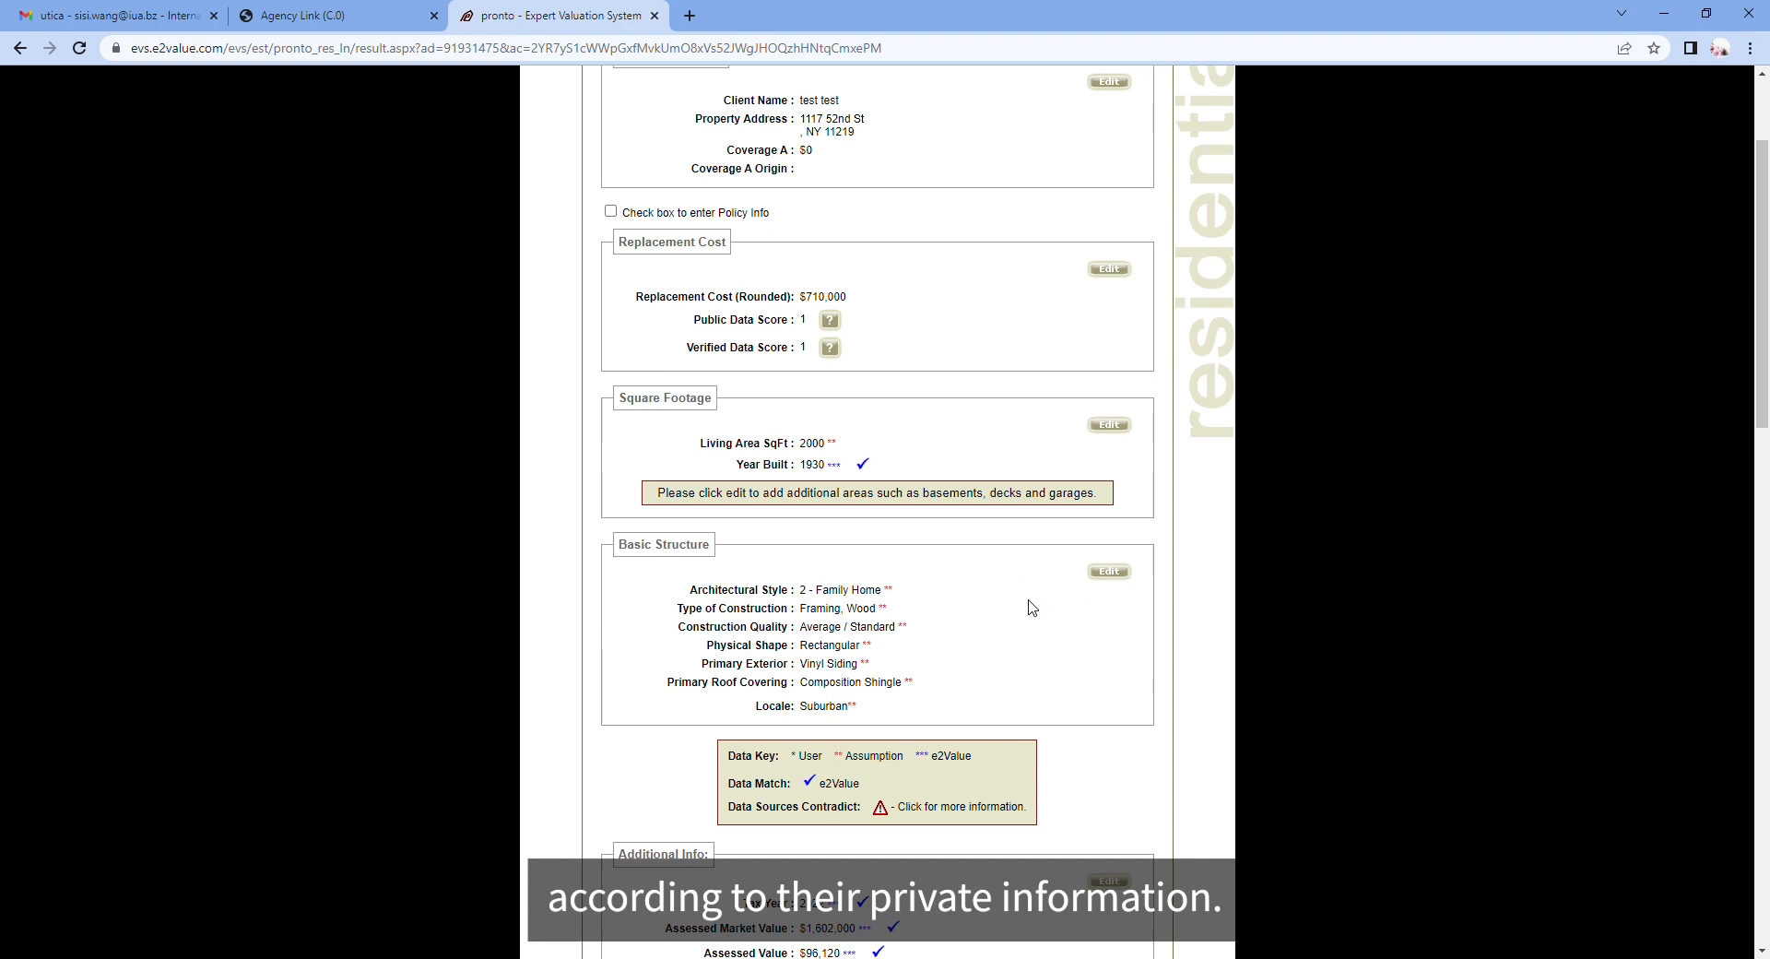
scroll(1030, 607, up, 1)
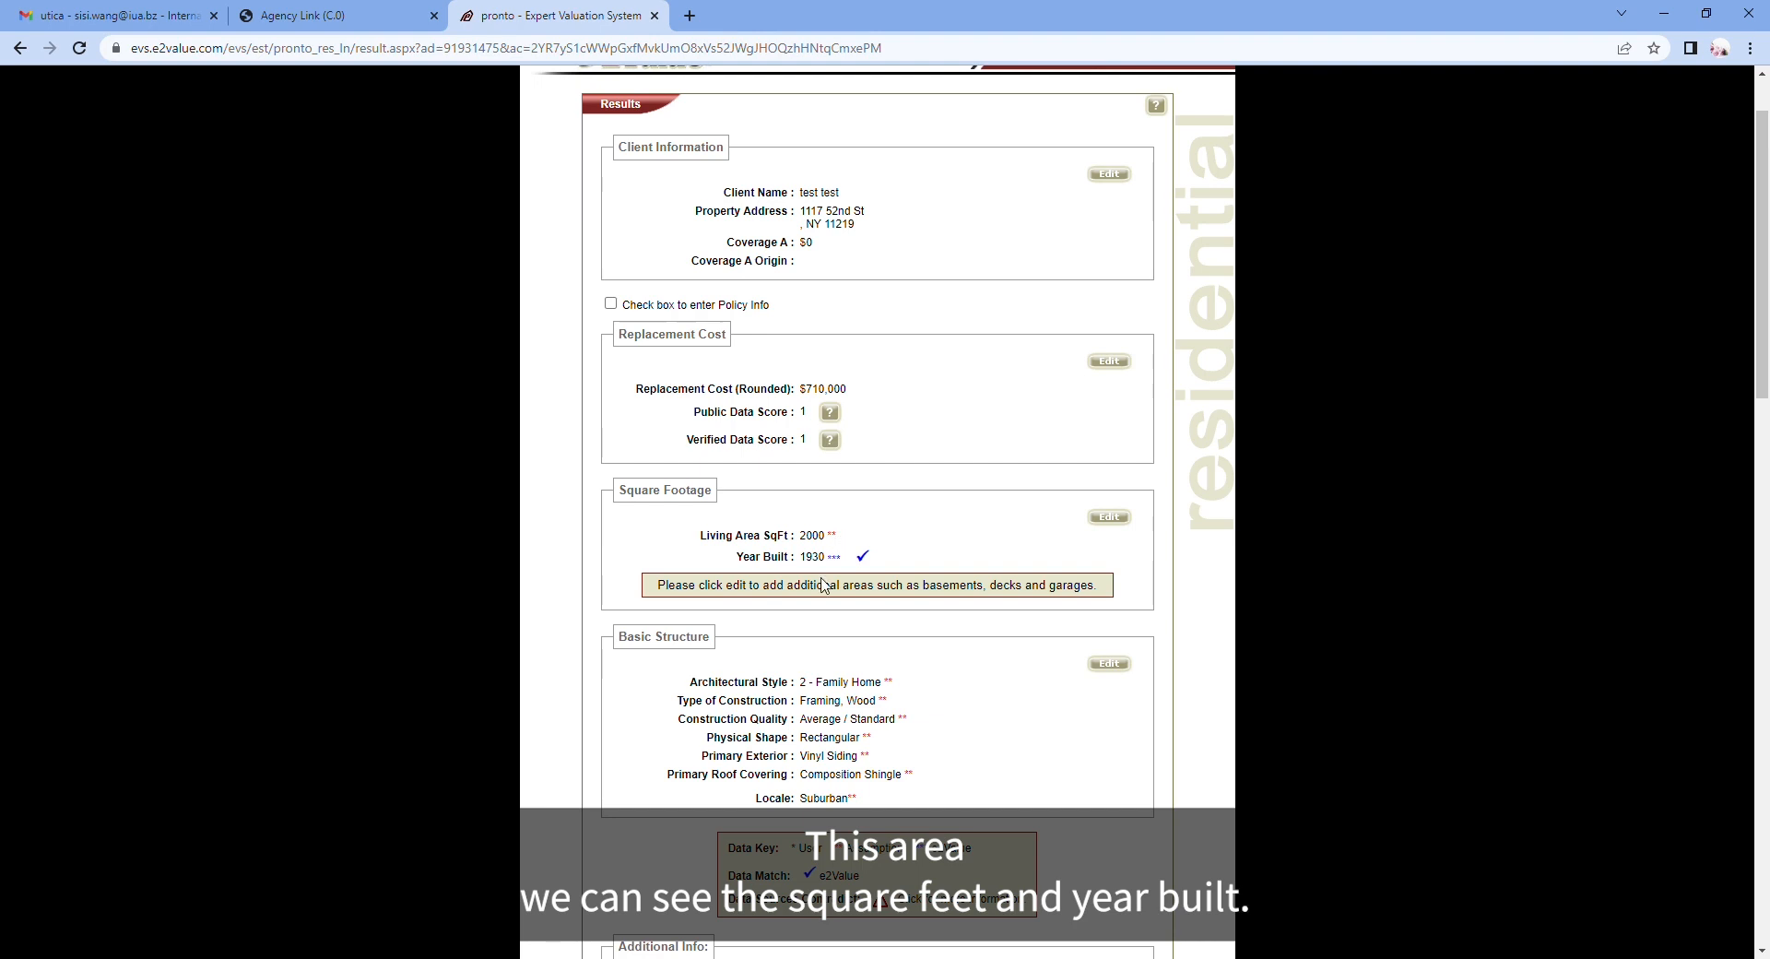
Step: Replace the living area square footage and recalculate, raising the replacement cost to $908,000
click(1110, 518)
drag(841, 540, 787, 540)
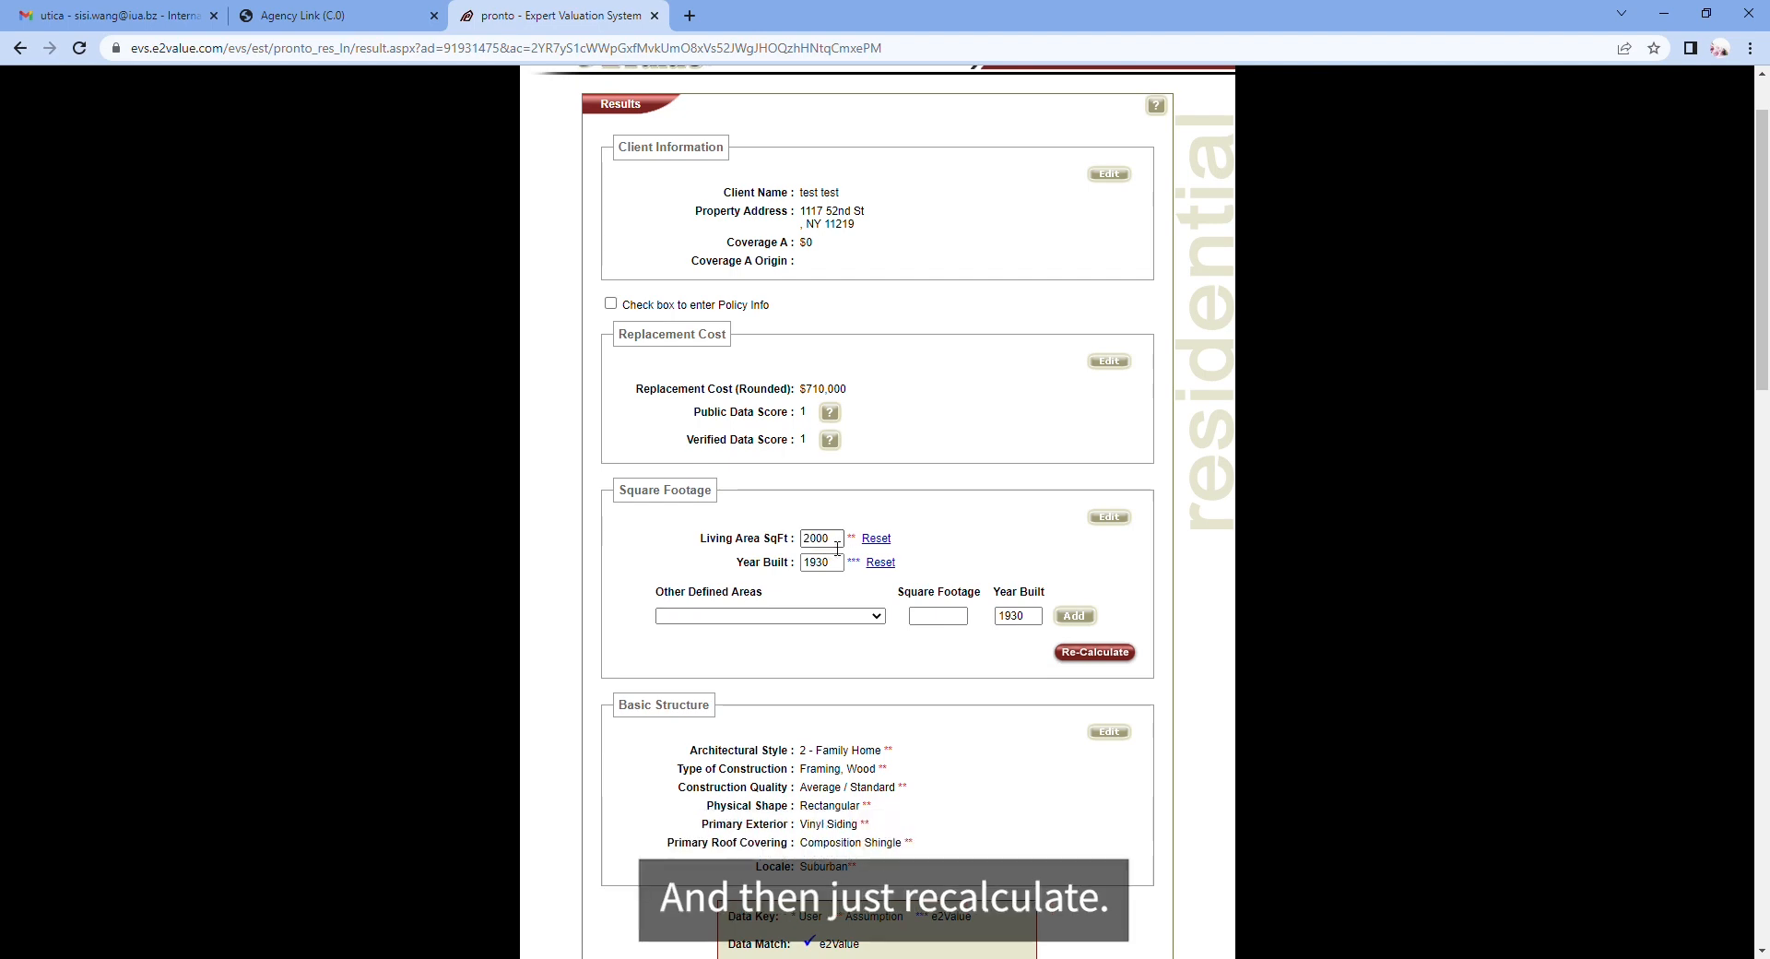
text(3000)
click(1106, 651)
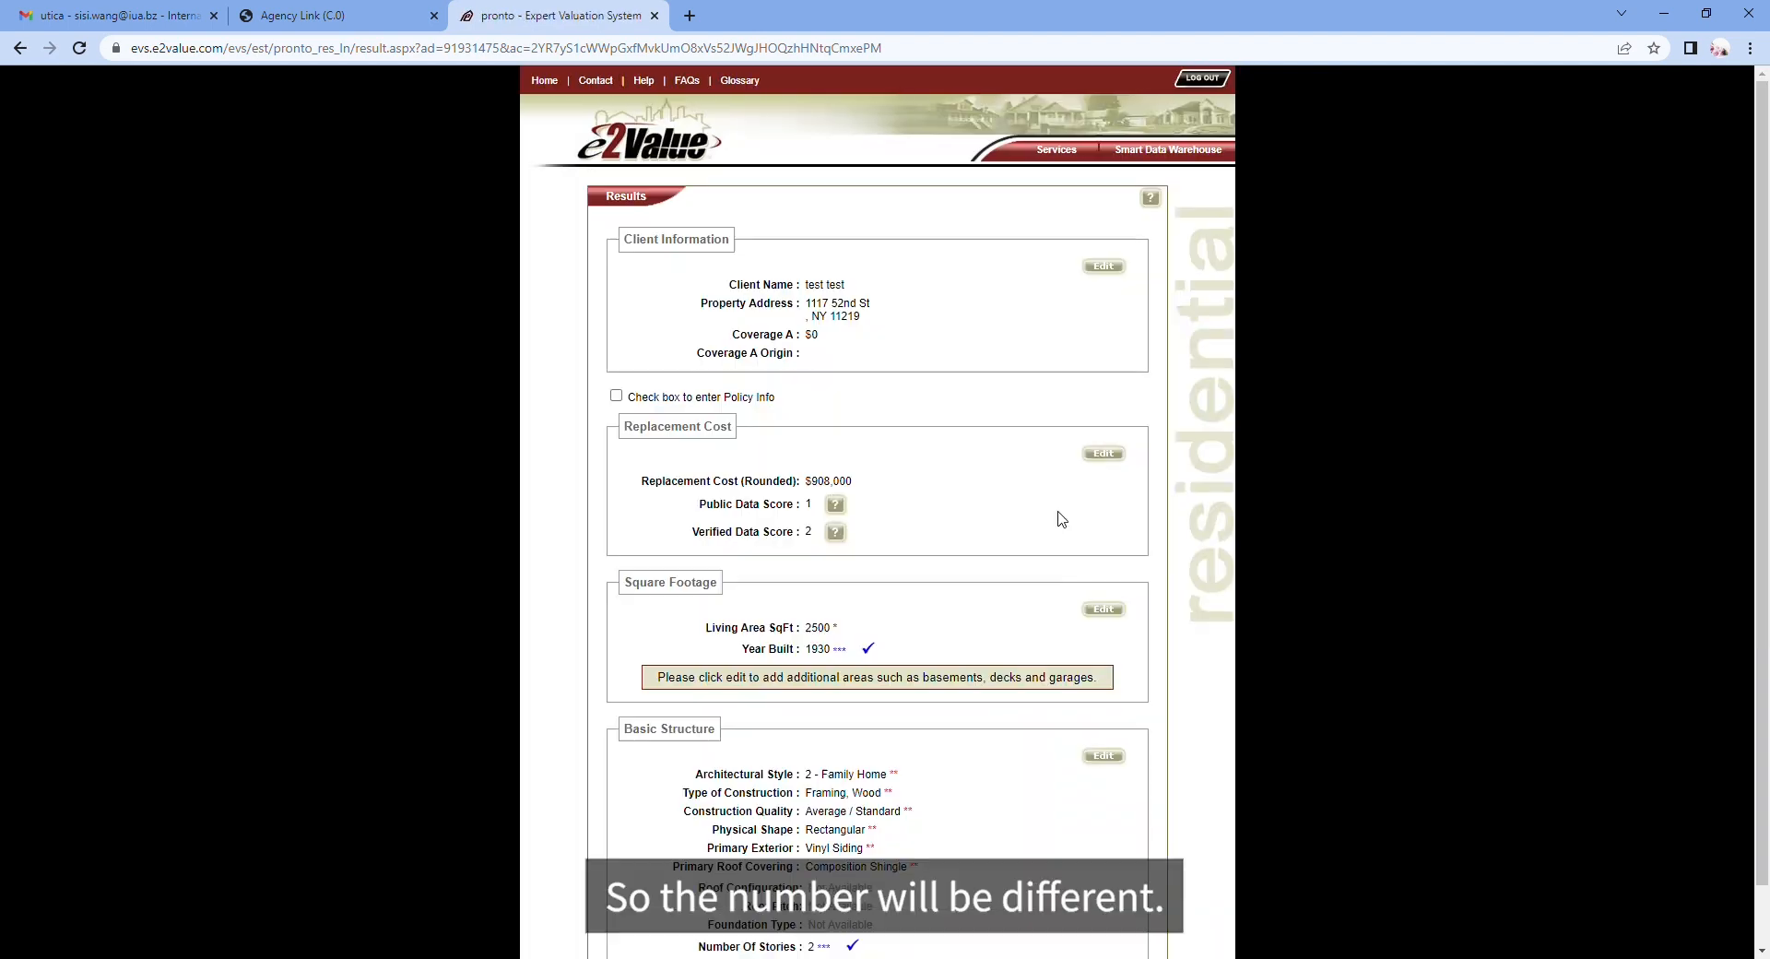
drag(861, 487, 805, 488)
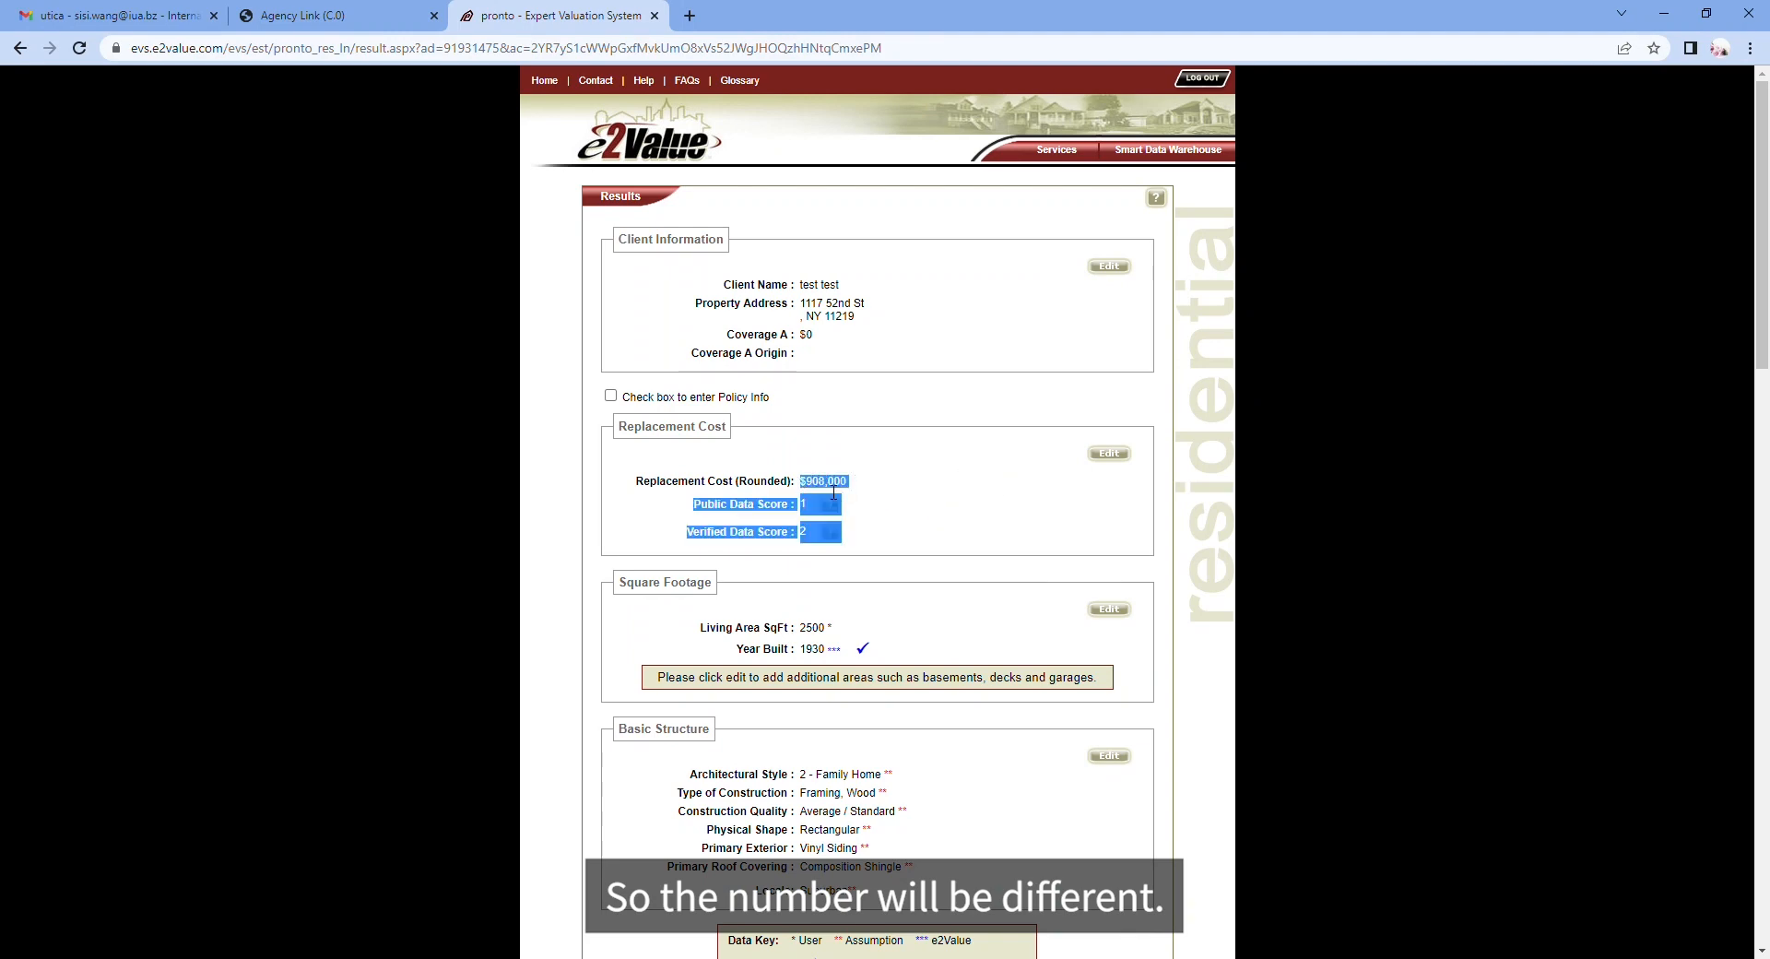
click(850, 495)
Step: Edit Basic Structure, switching Construction Quality to Above Average / Upgraded and back to Average / Standard
scroll(984, 549, down, 3)
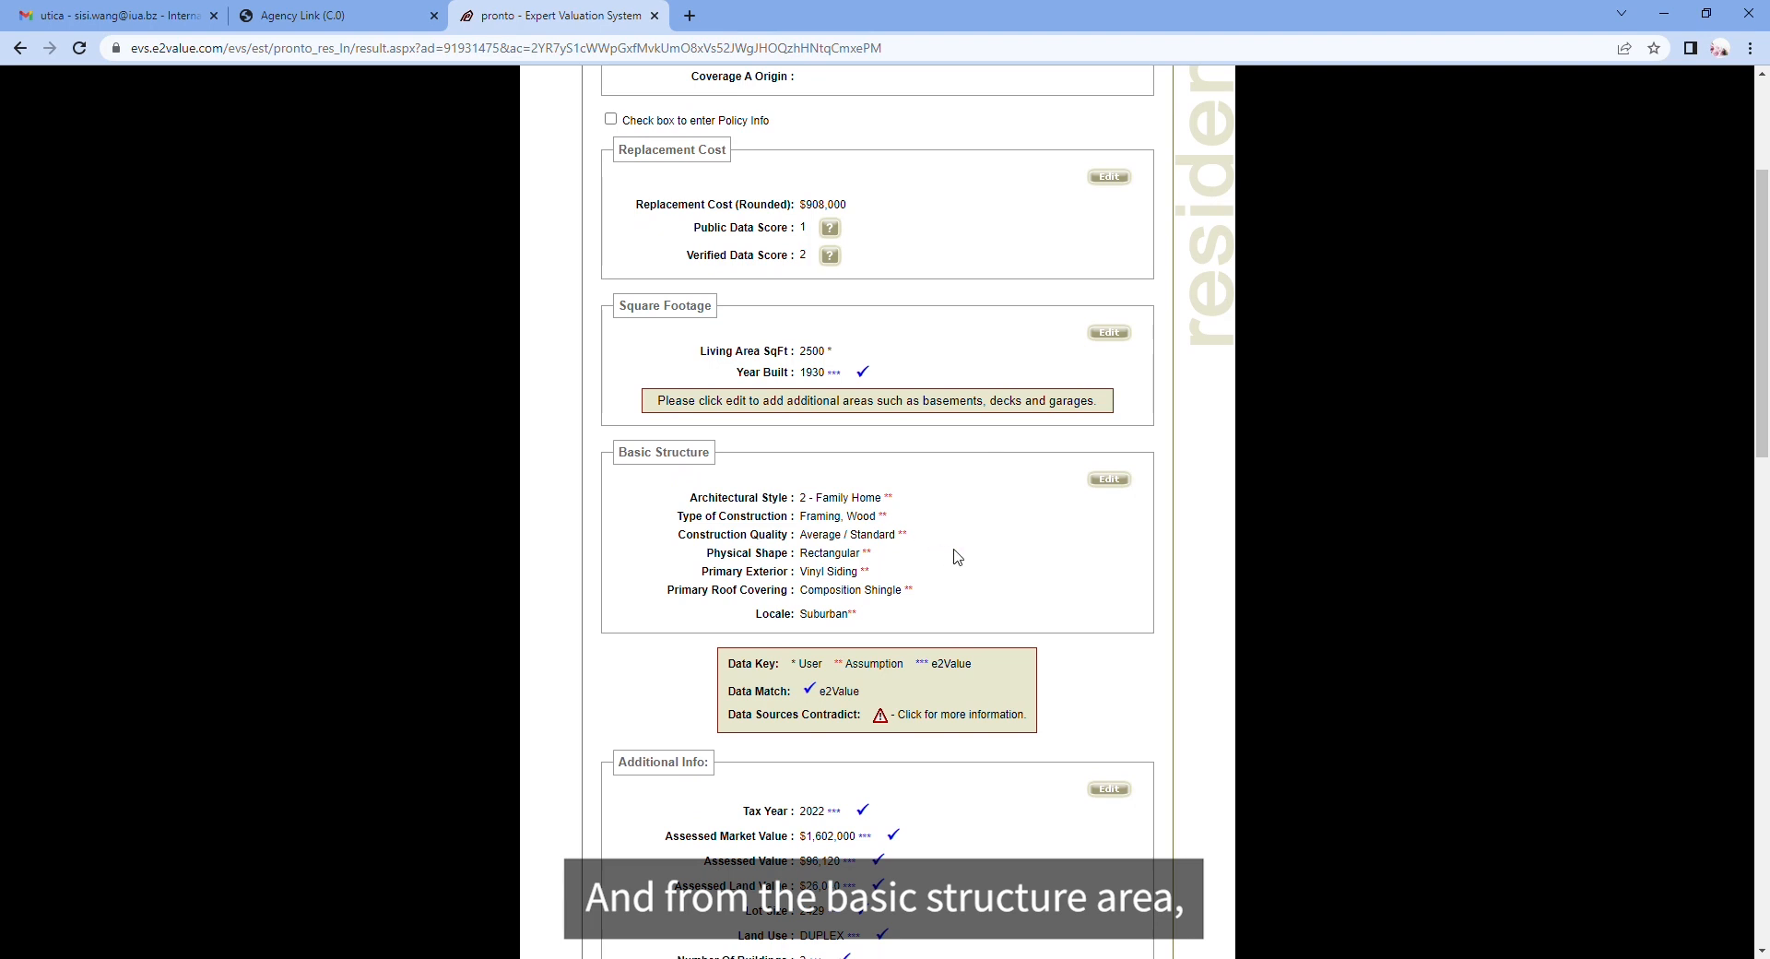
scroll(959, 552, down, 1)
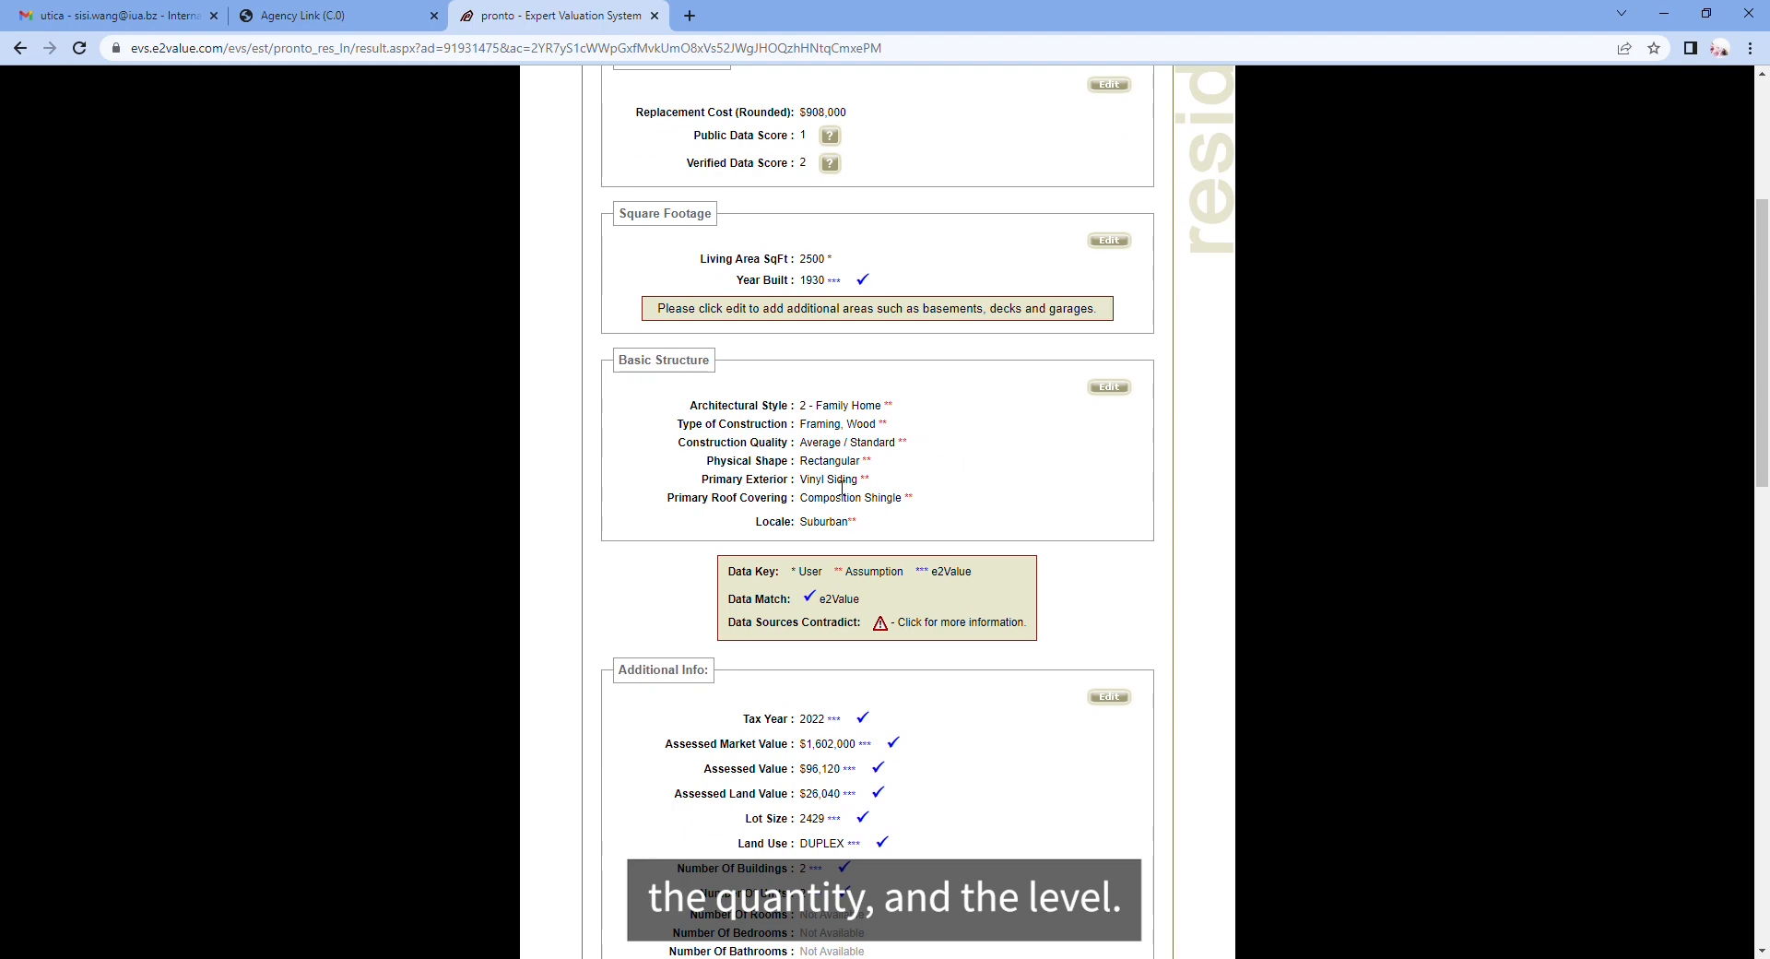
click(1111, 388)
scroll(864, 488, down, 2)
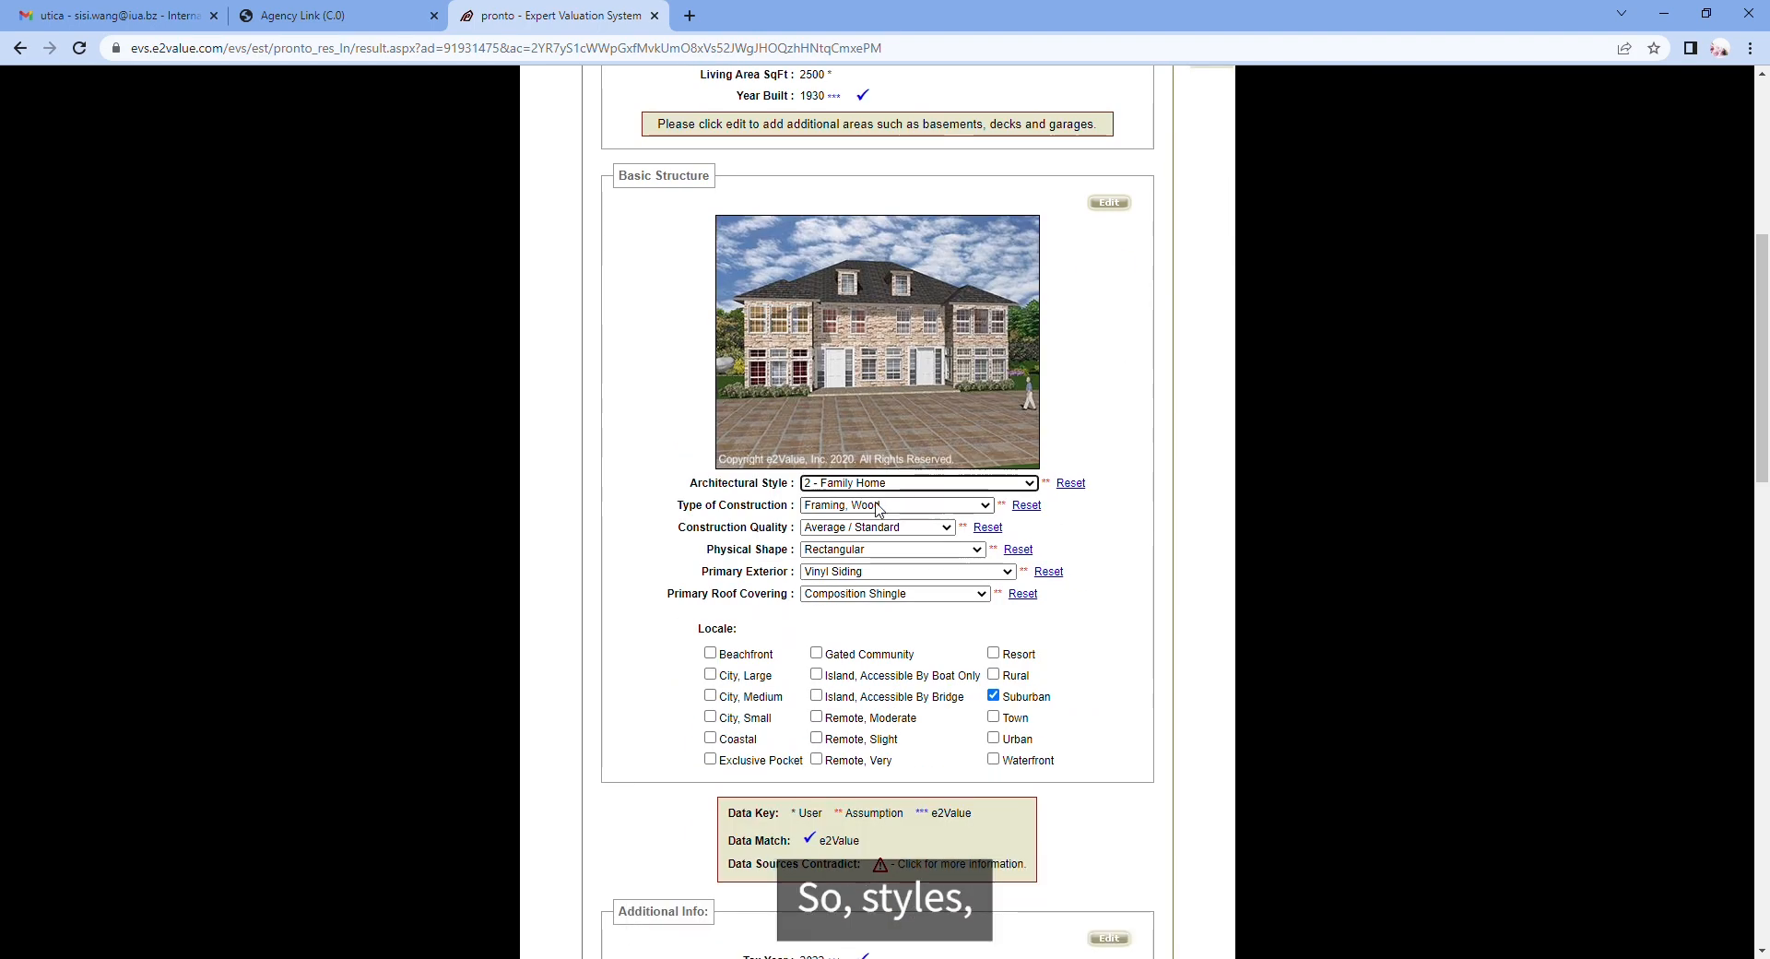
scroll(863, 470, down, 1)
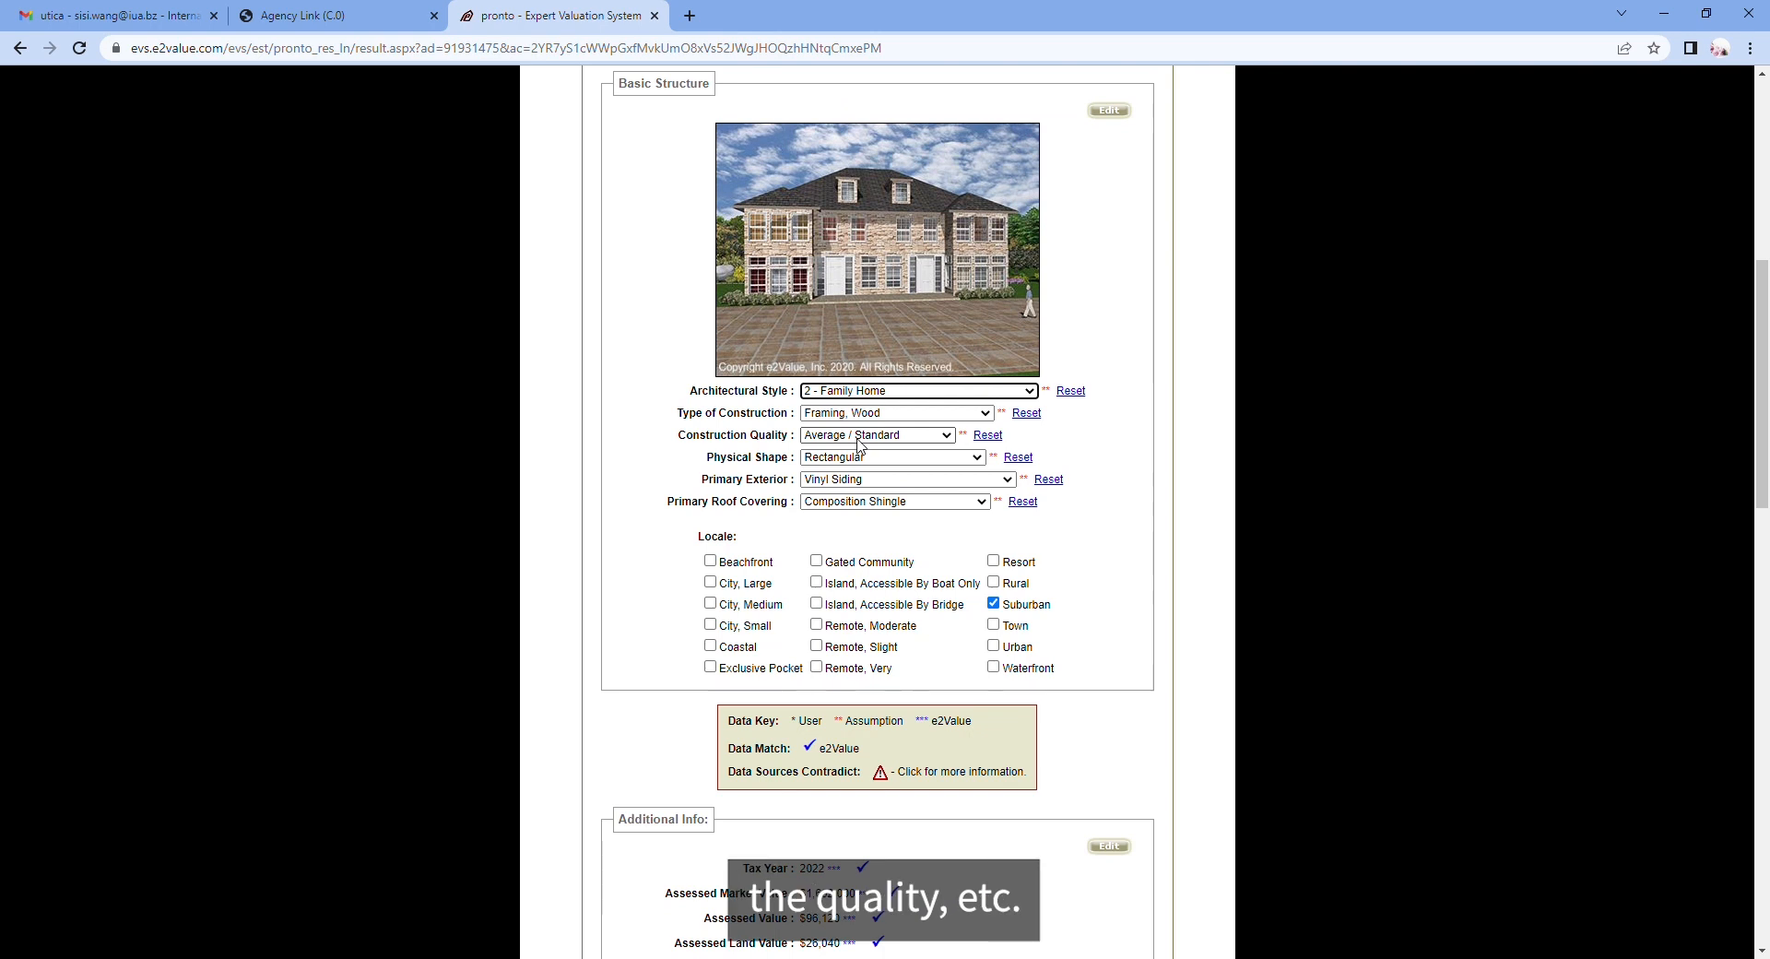
click(867, 512)
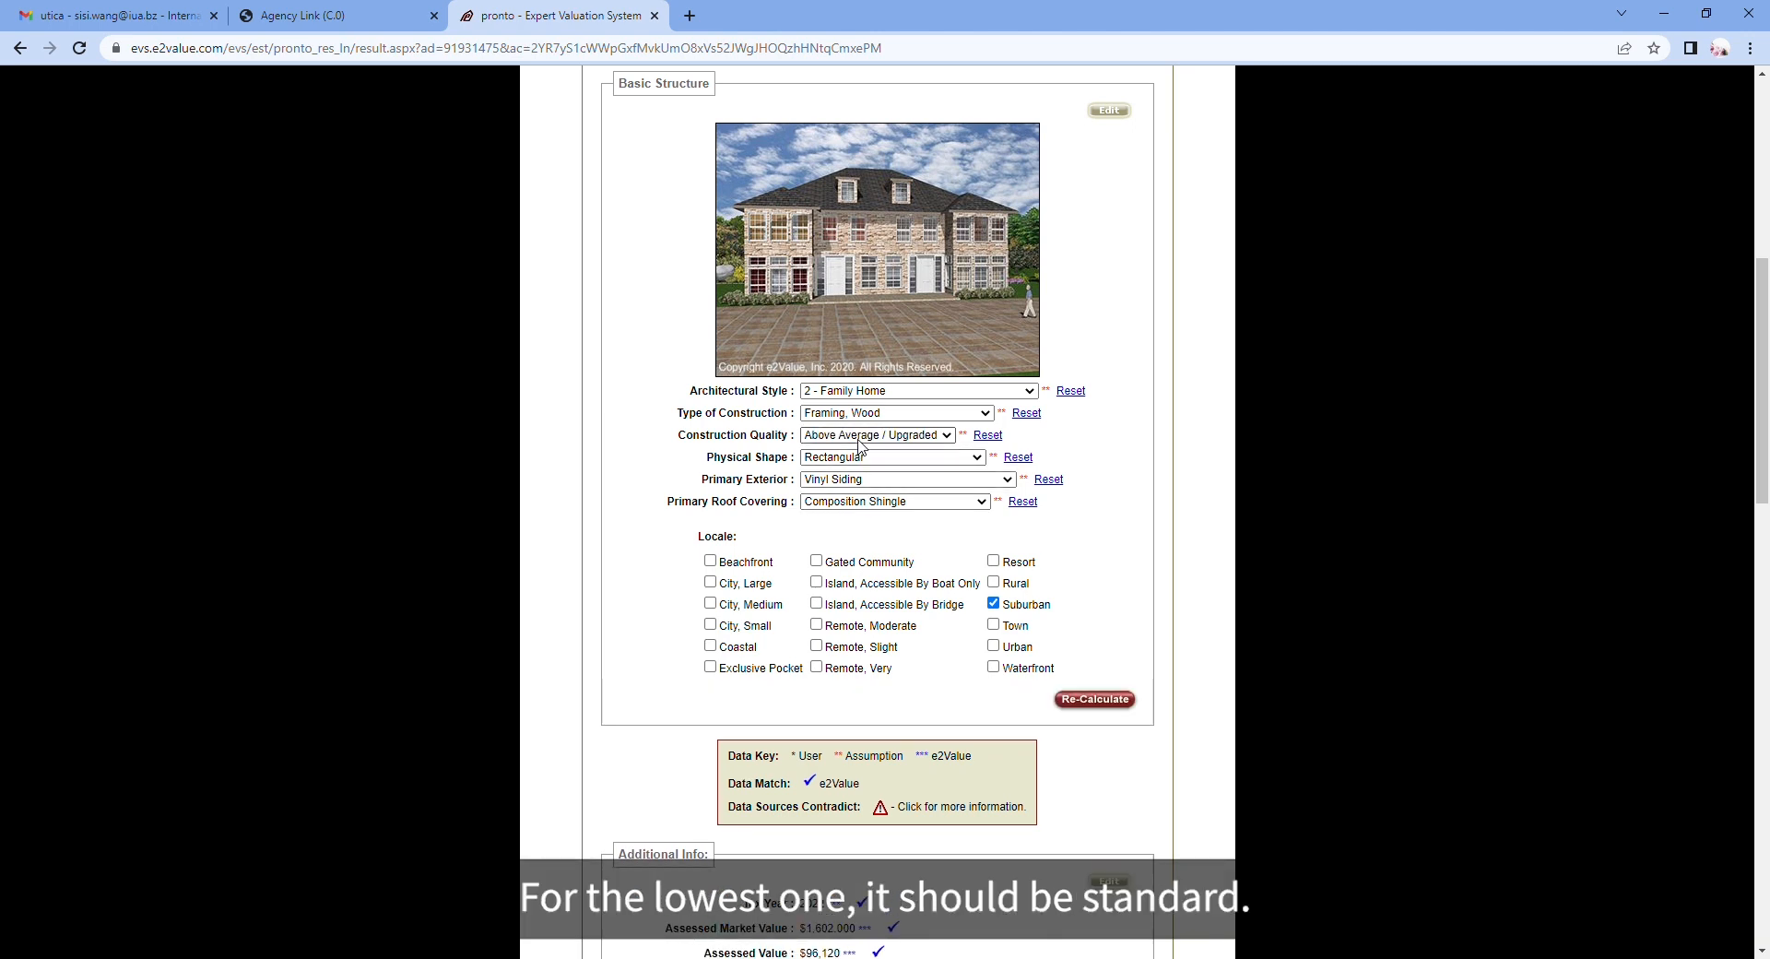
click(876, 498)
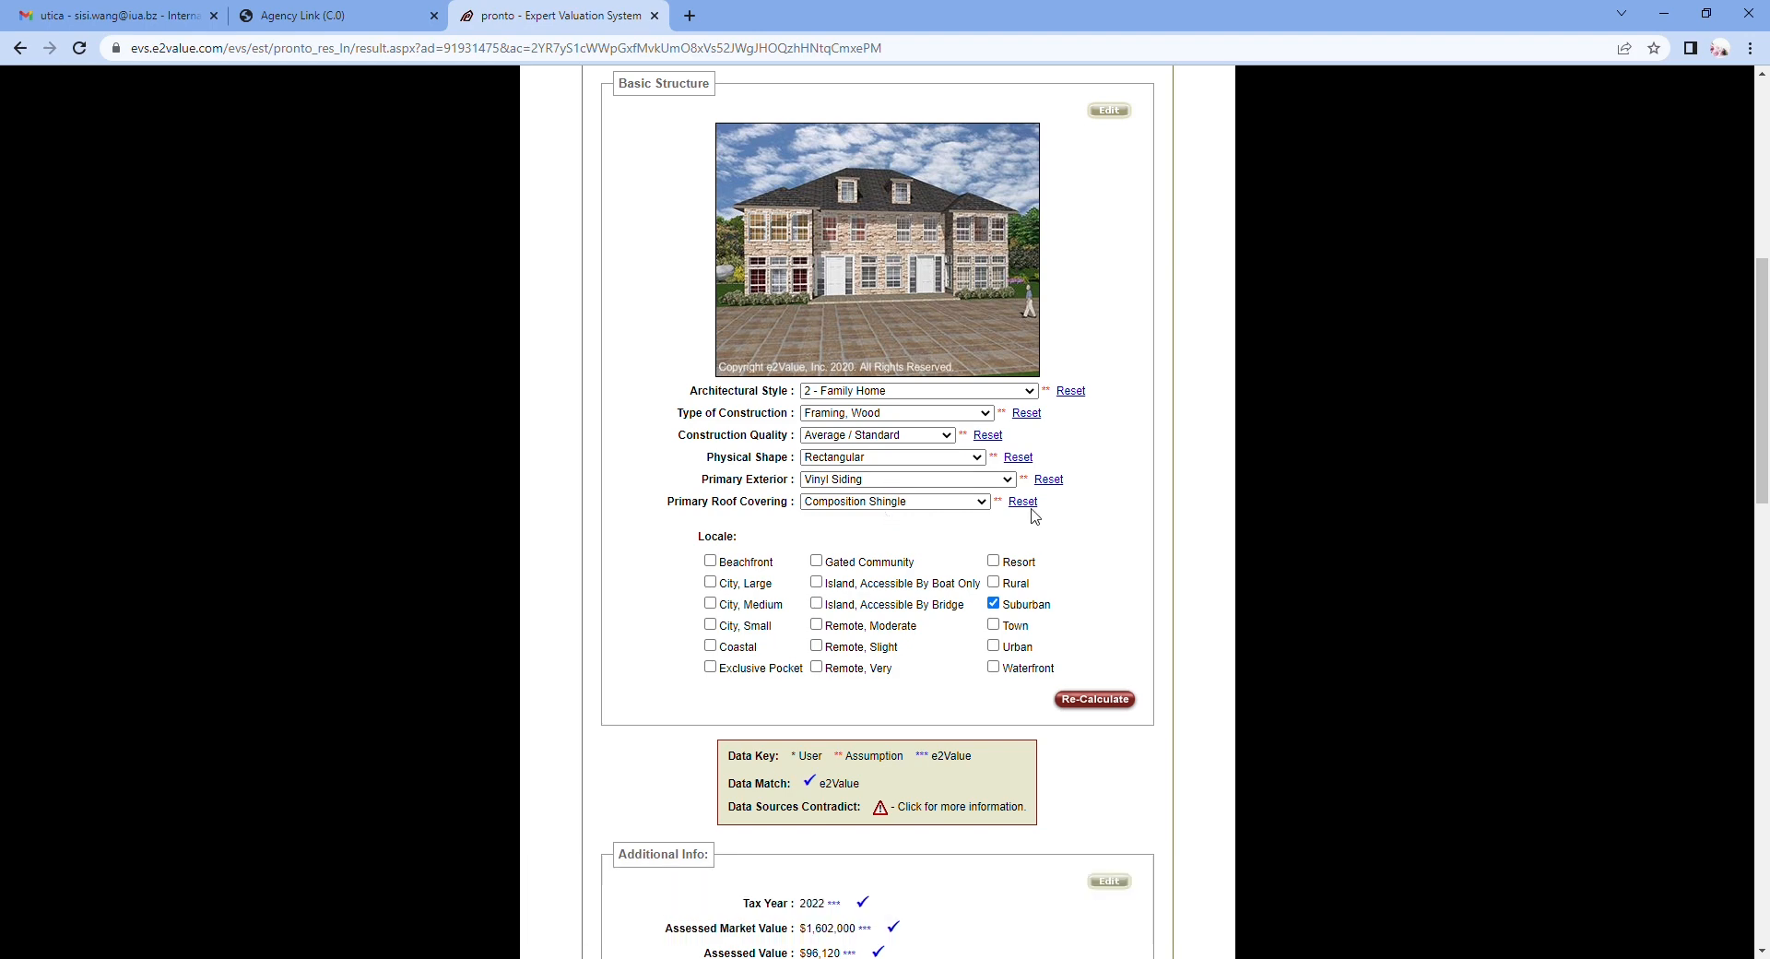
Step: Recalculate the structure details, confirm the $908,000 replacement cost, and continue to the results report
click(1101, 698)
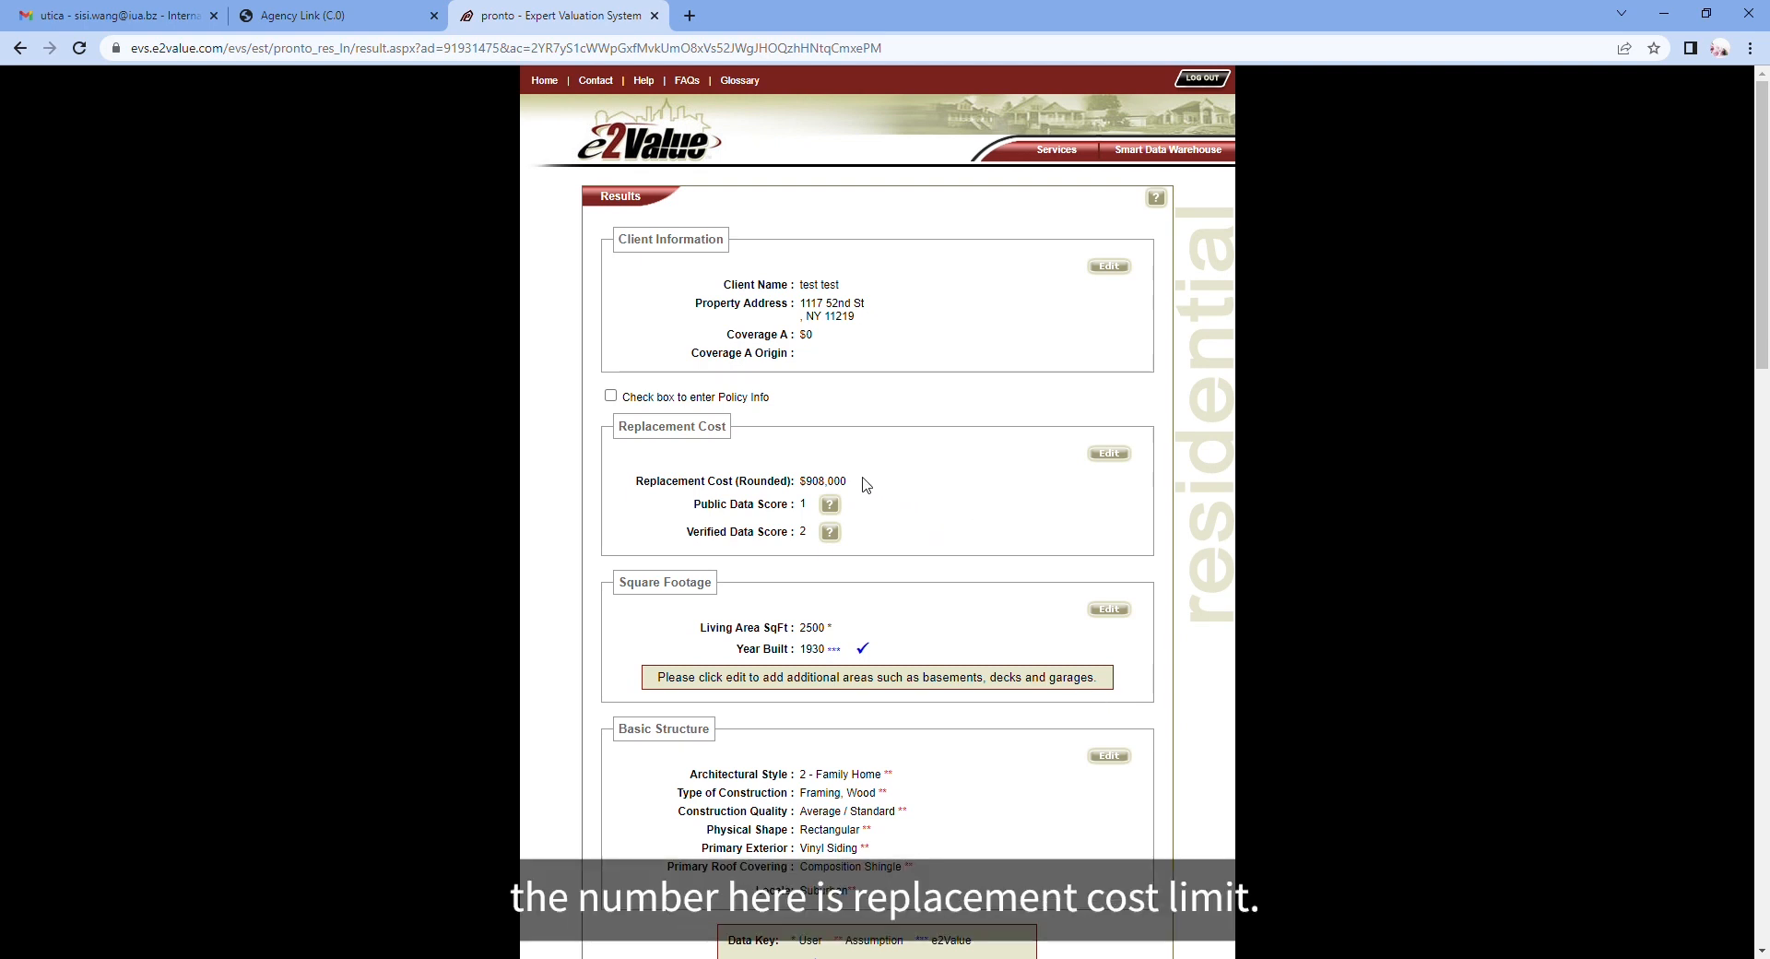
drag(861, 482, 638, 481)
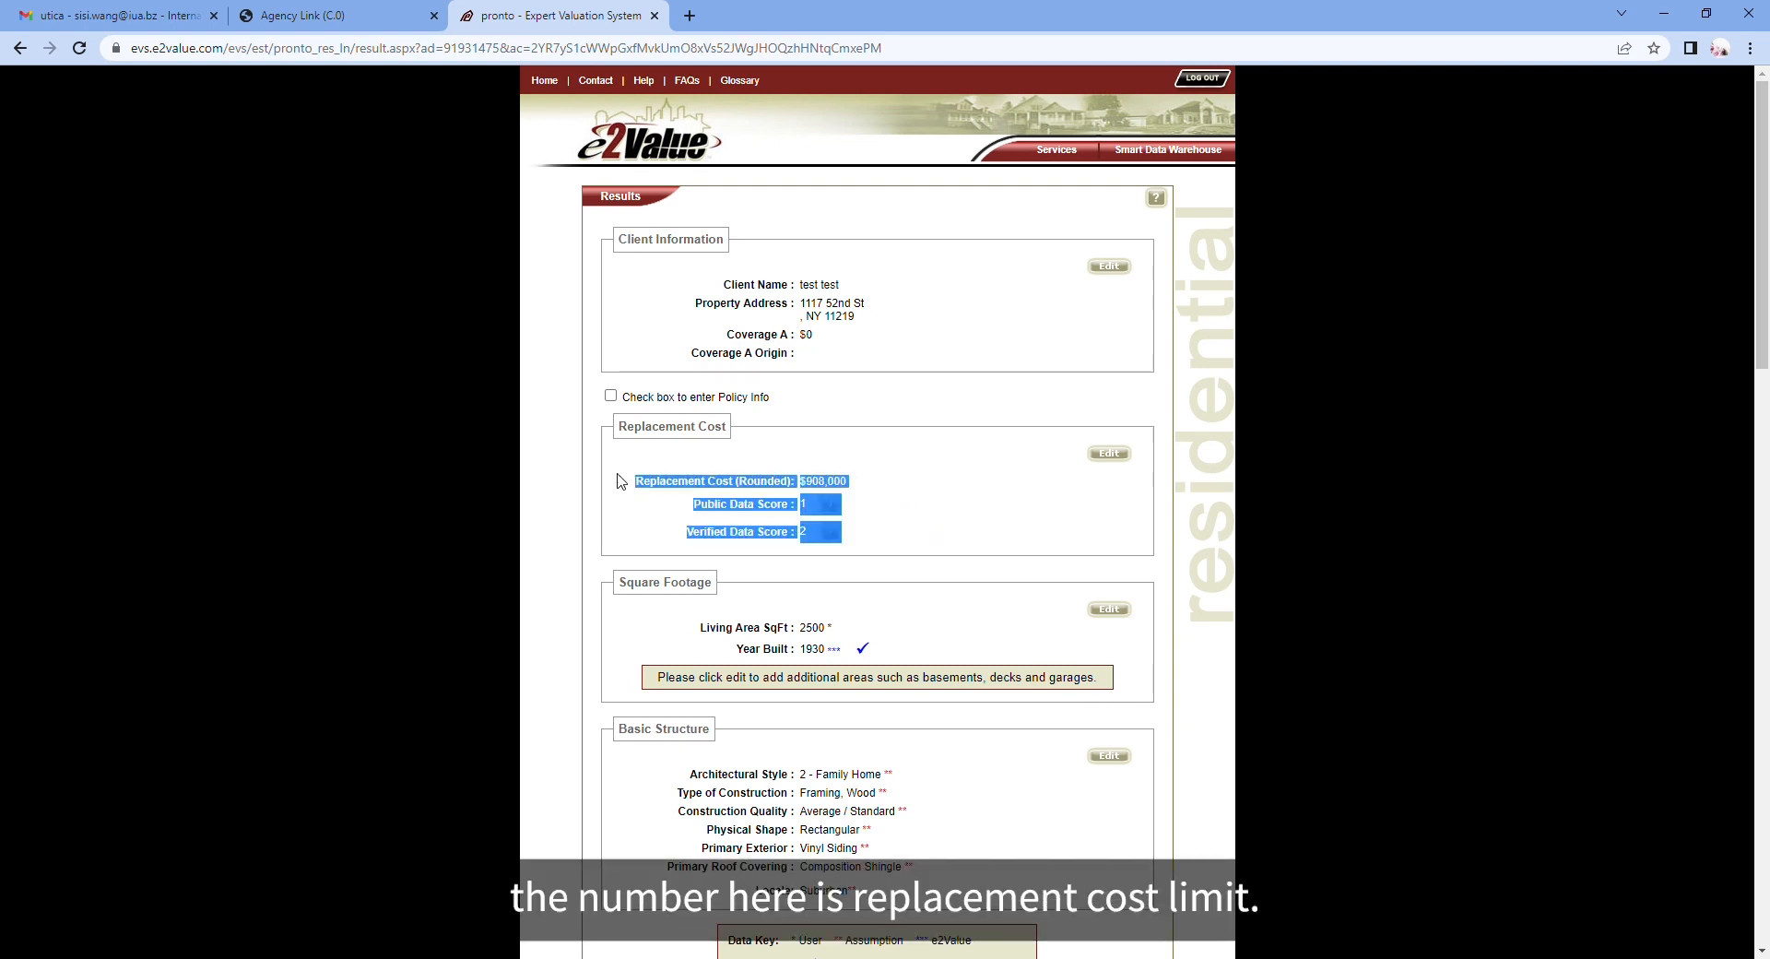
click(876, 487)
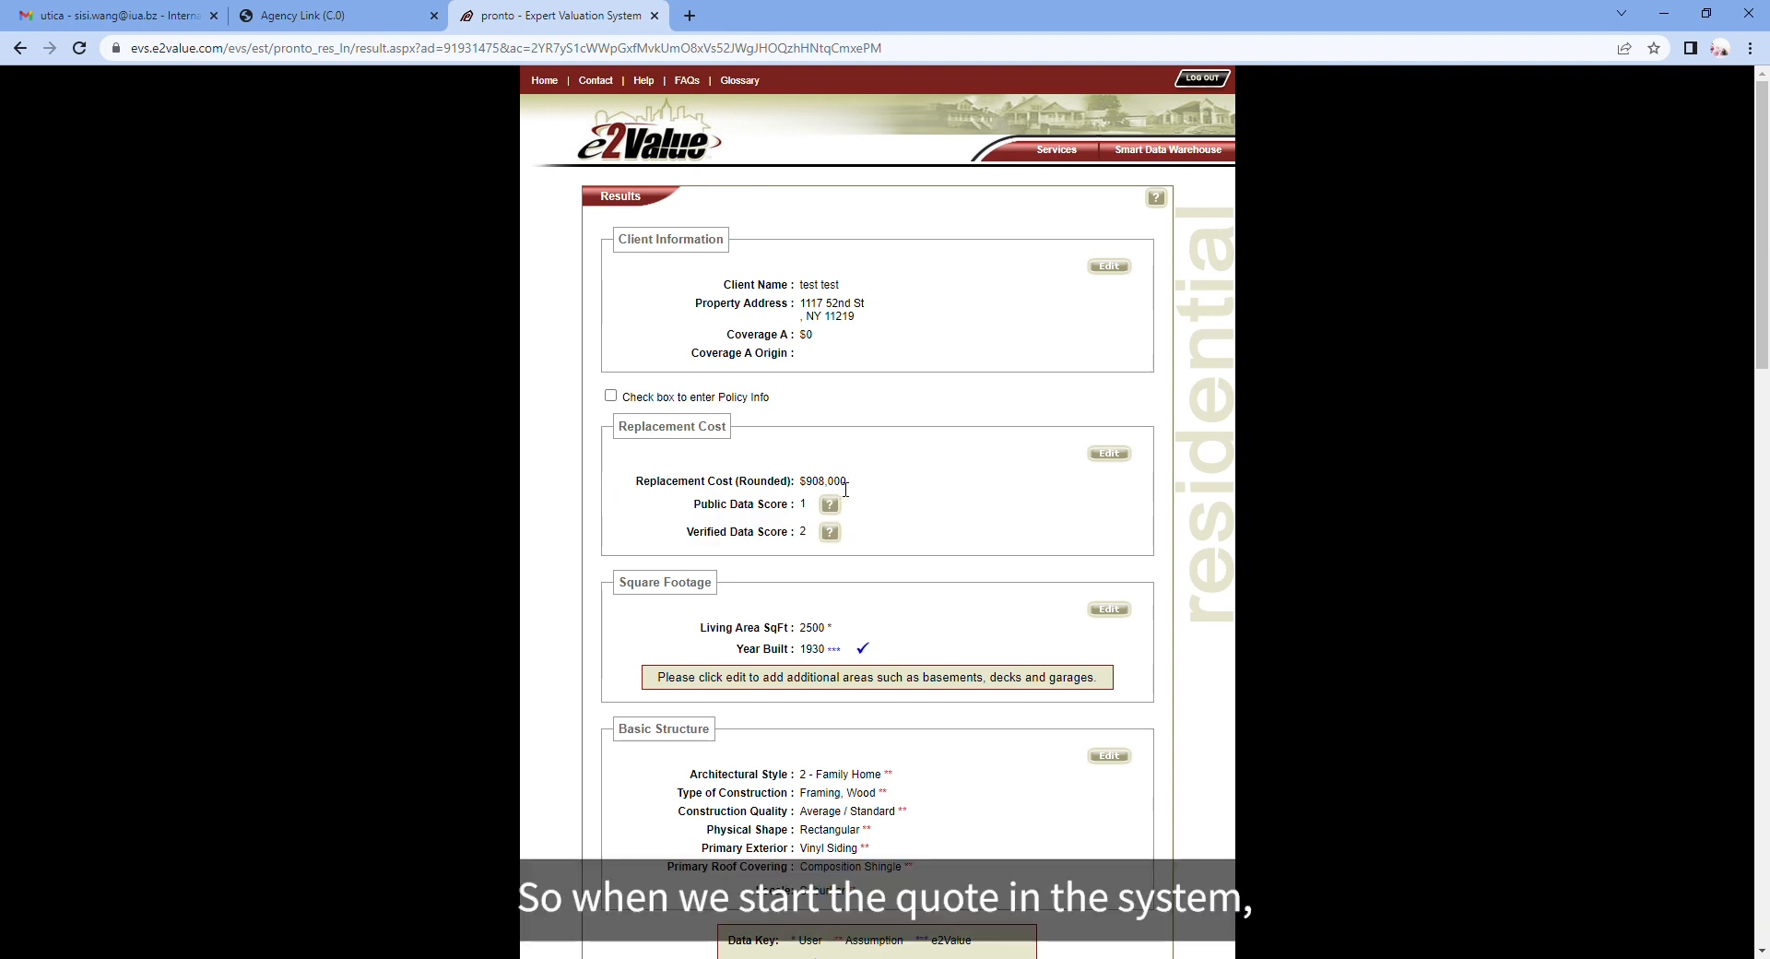
drag(829, 488, 811, 491)
click(858, 494)
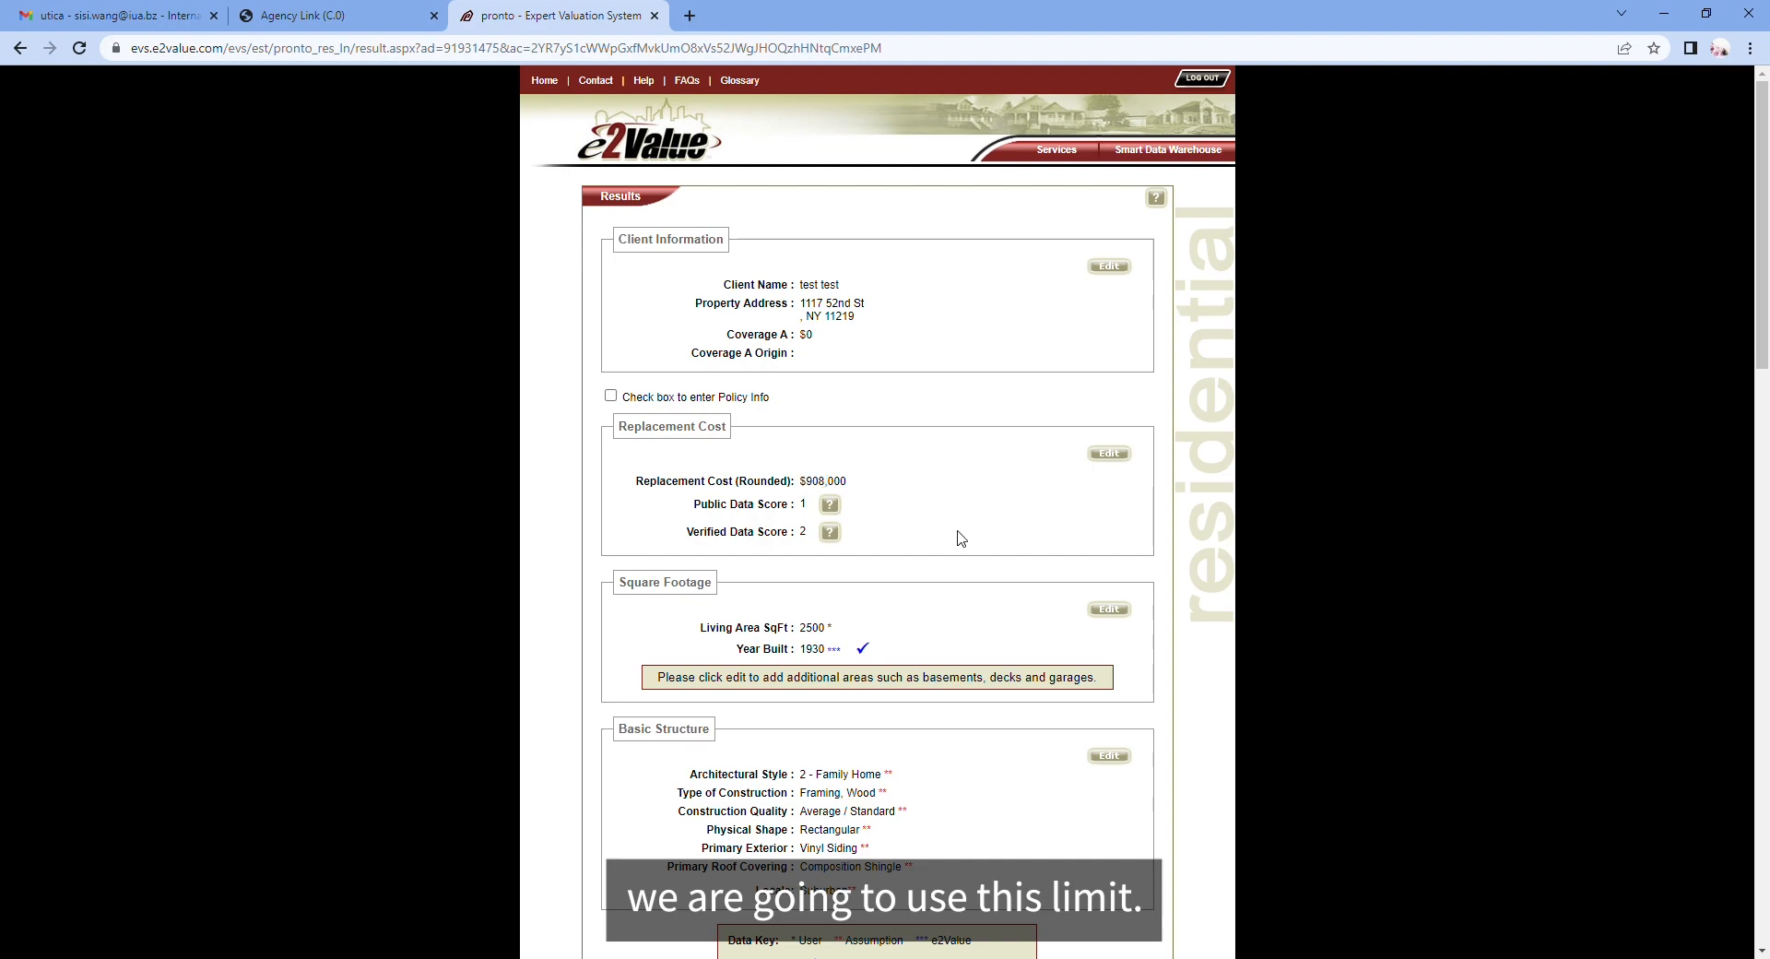
scroll(959, 538, down, 15)
scroll(959, 539, down, 4)
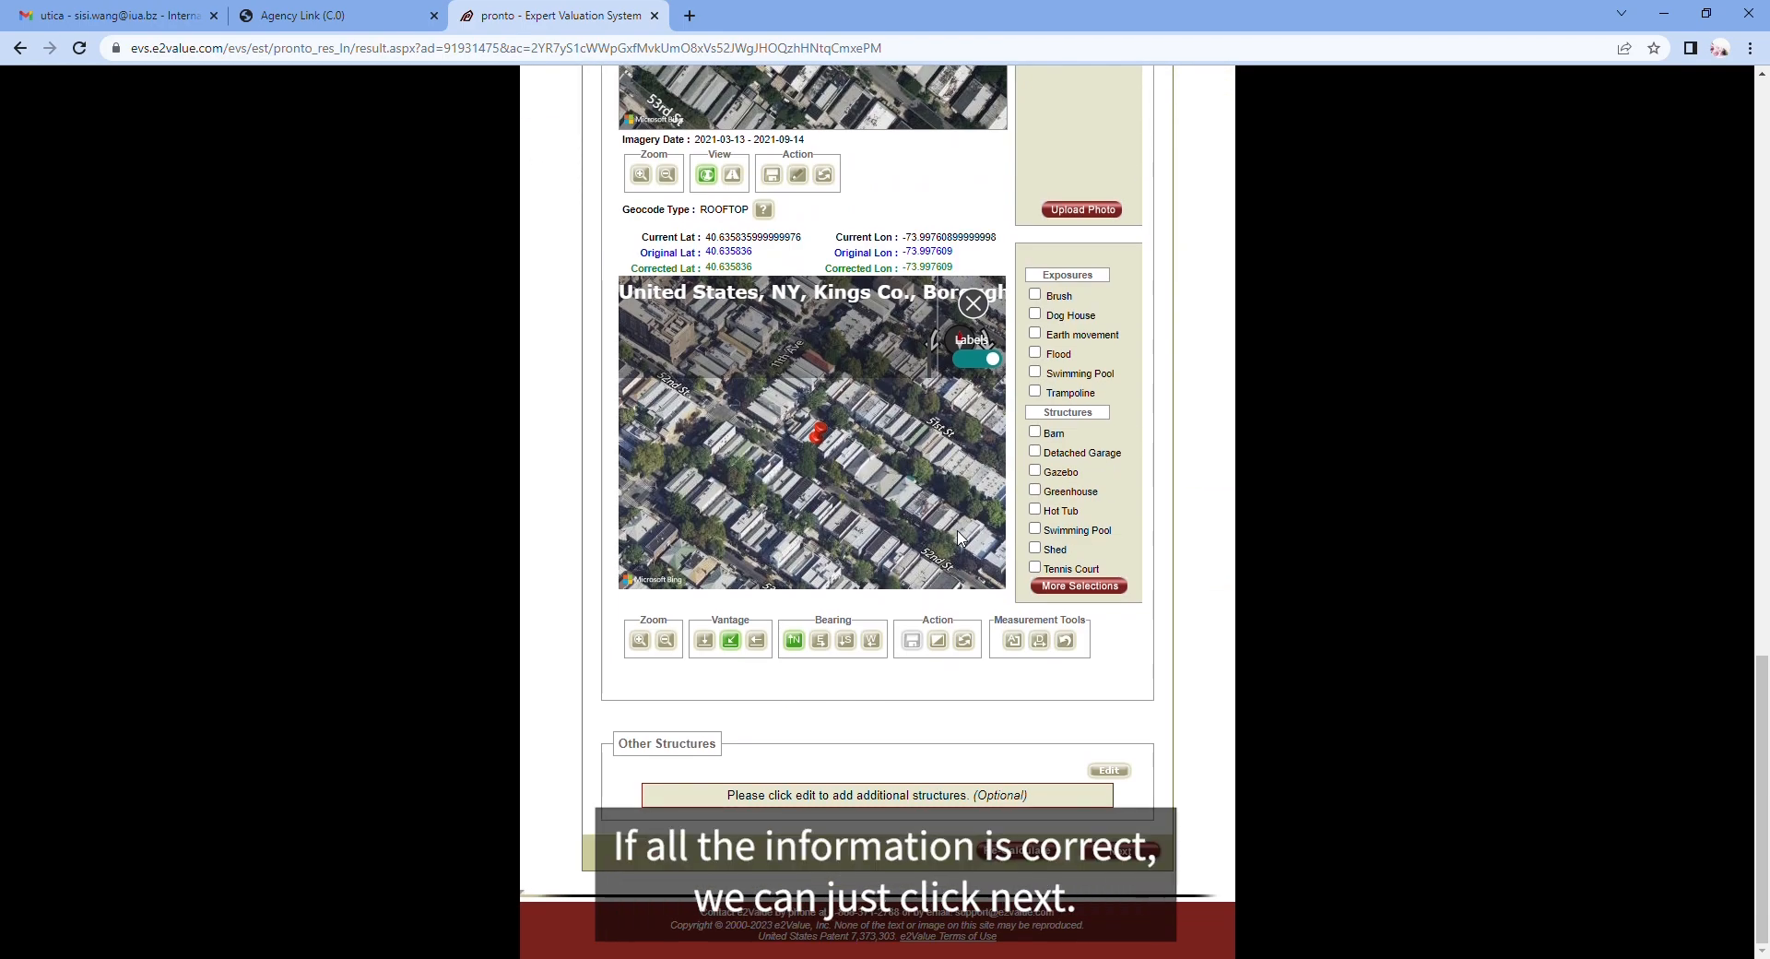
click(1157, 849)
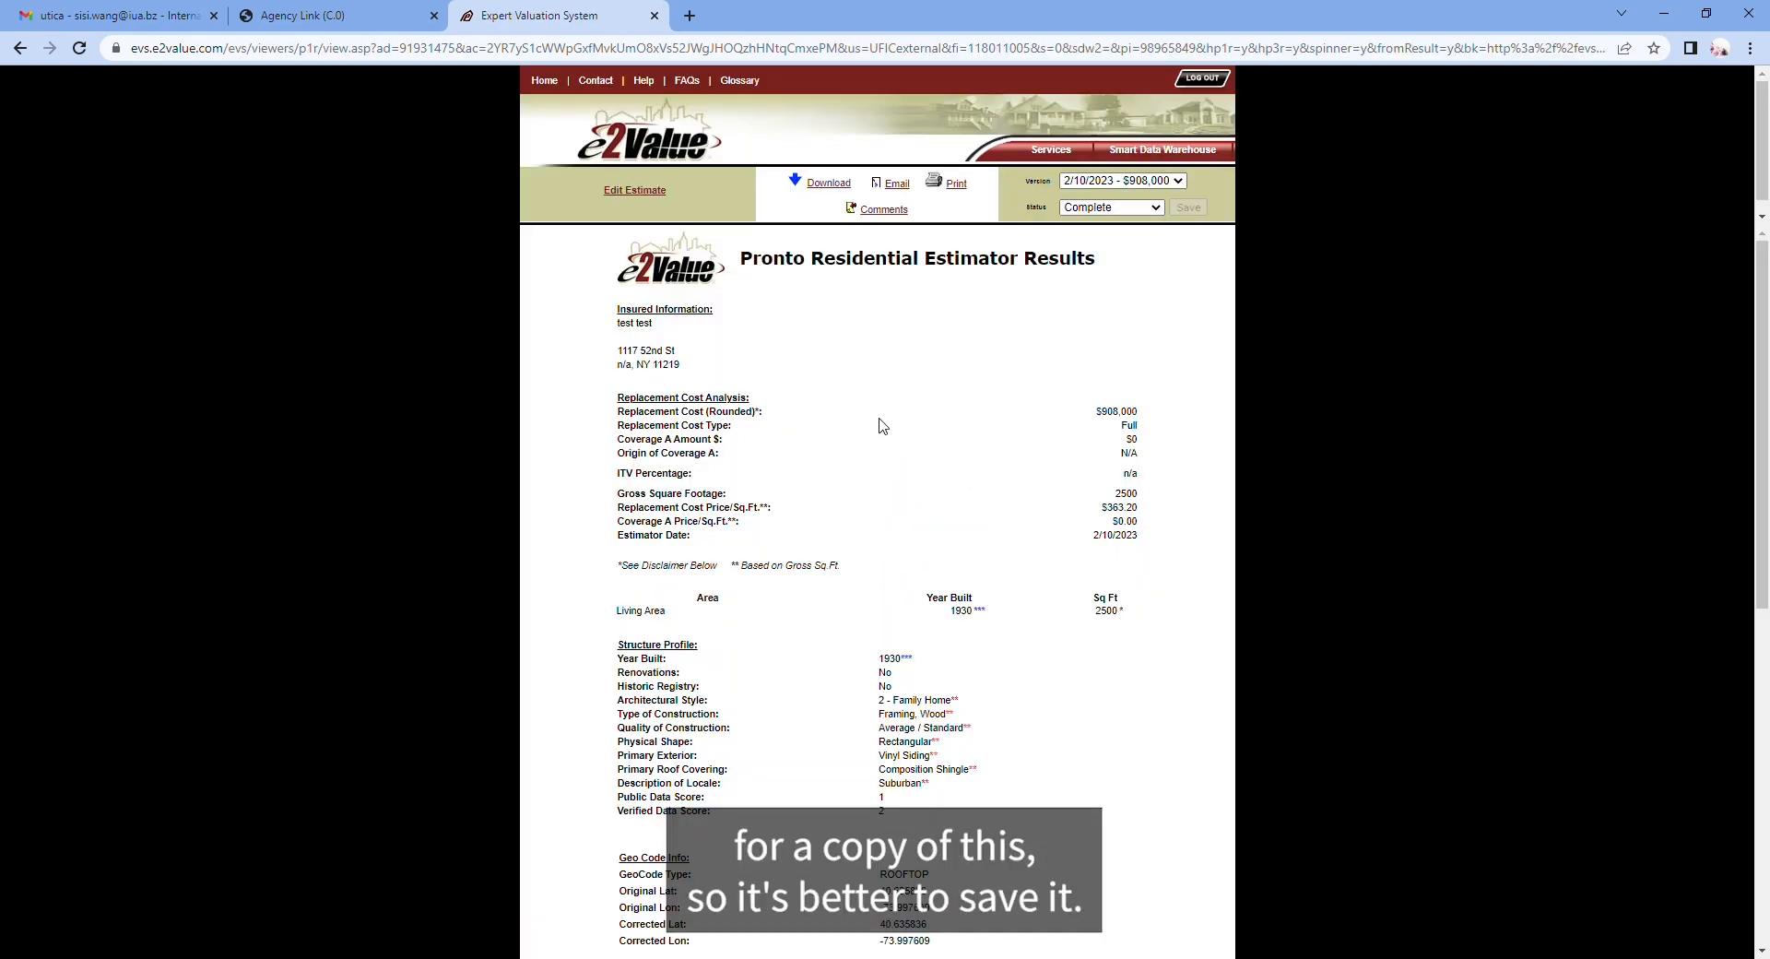
Step: Print the Pronto Residential Estimator Results report to Save as PDF and save it
click(960, 189)
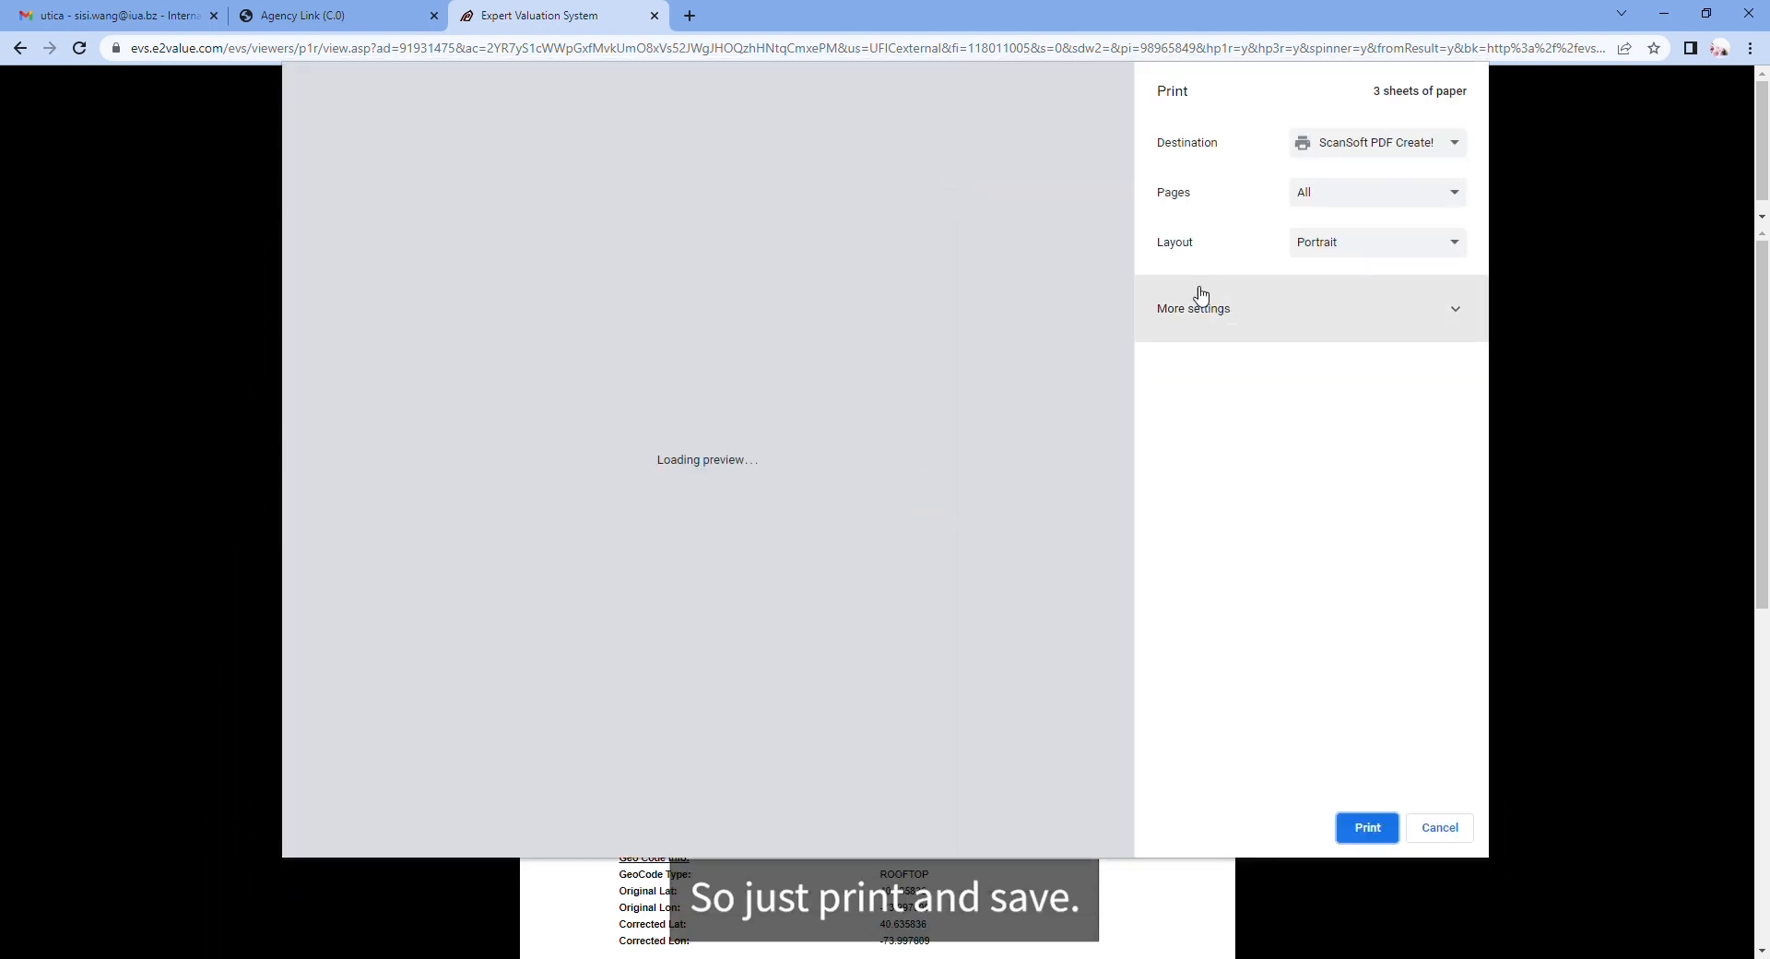
click(1347, 146)
click(1343, 192)
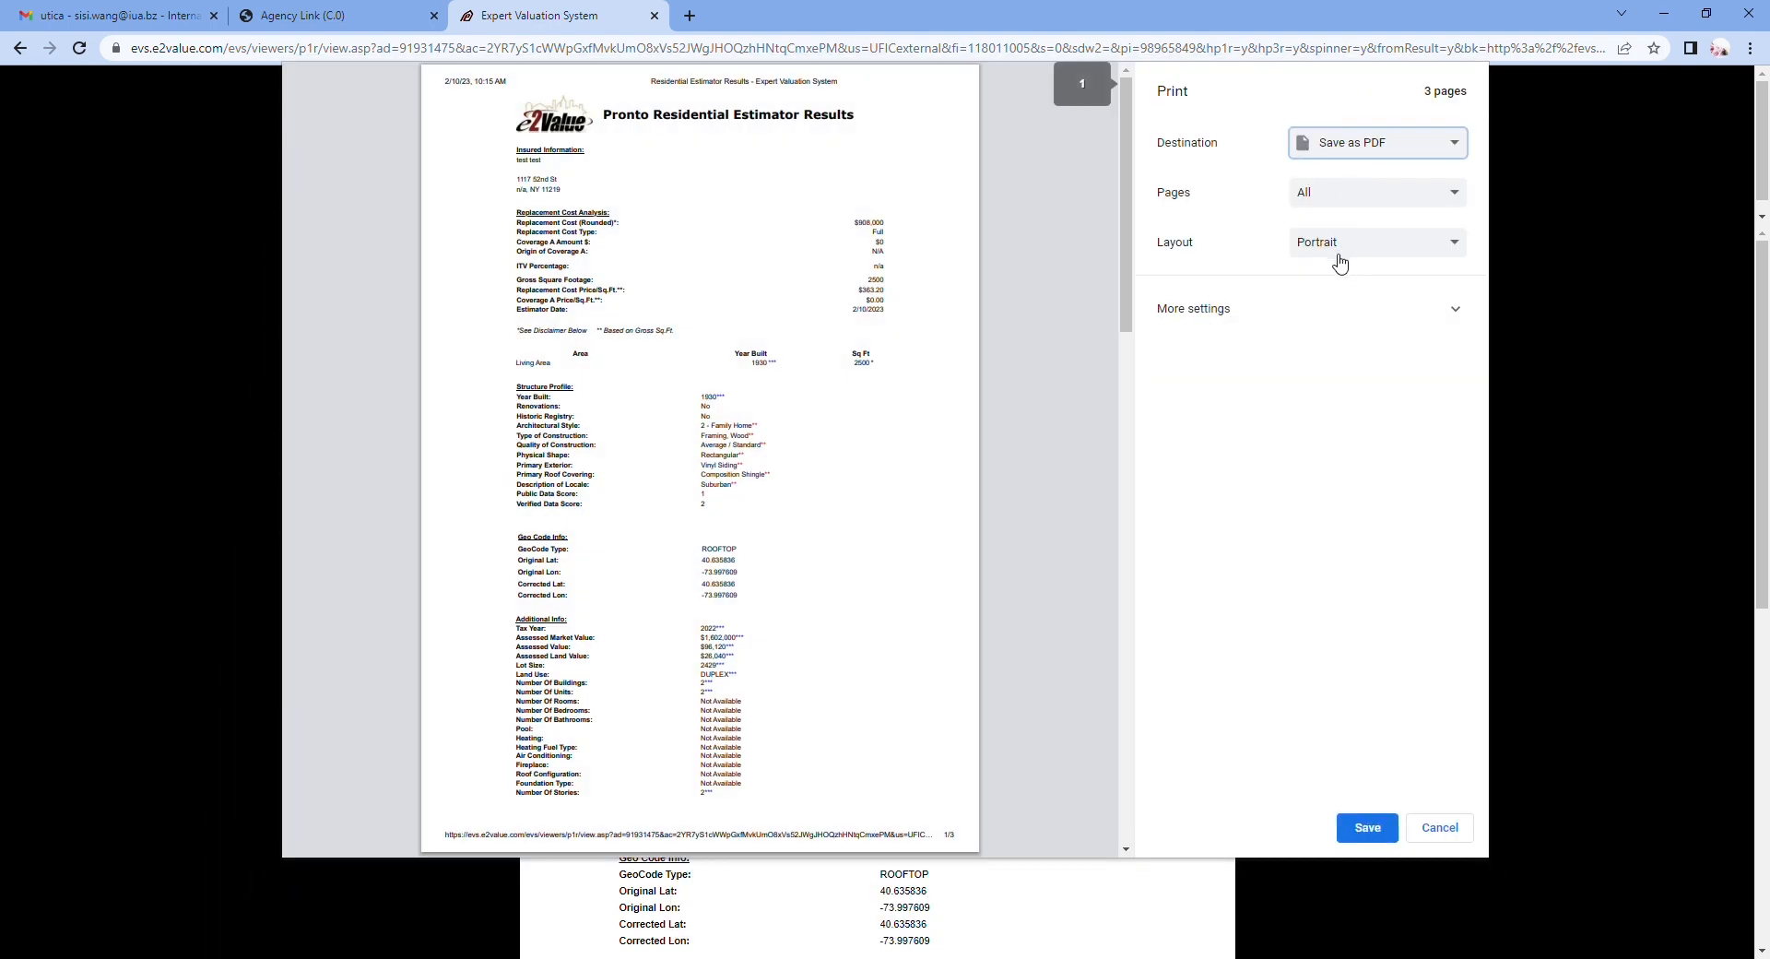
click(1365, 828)
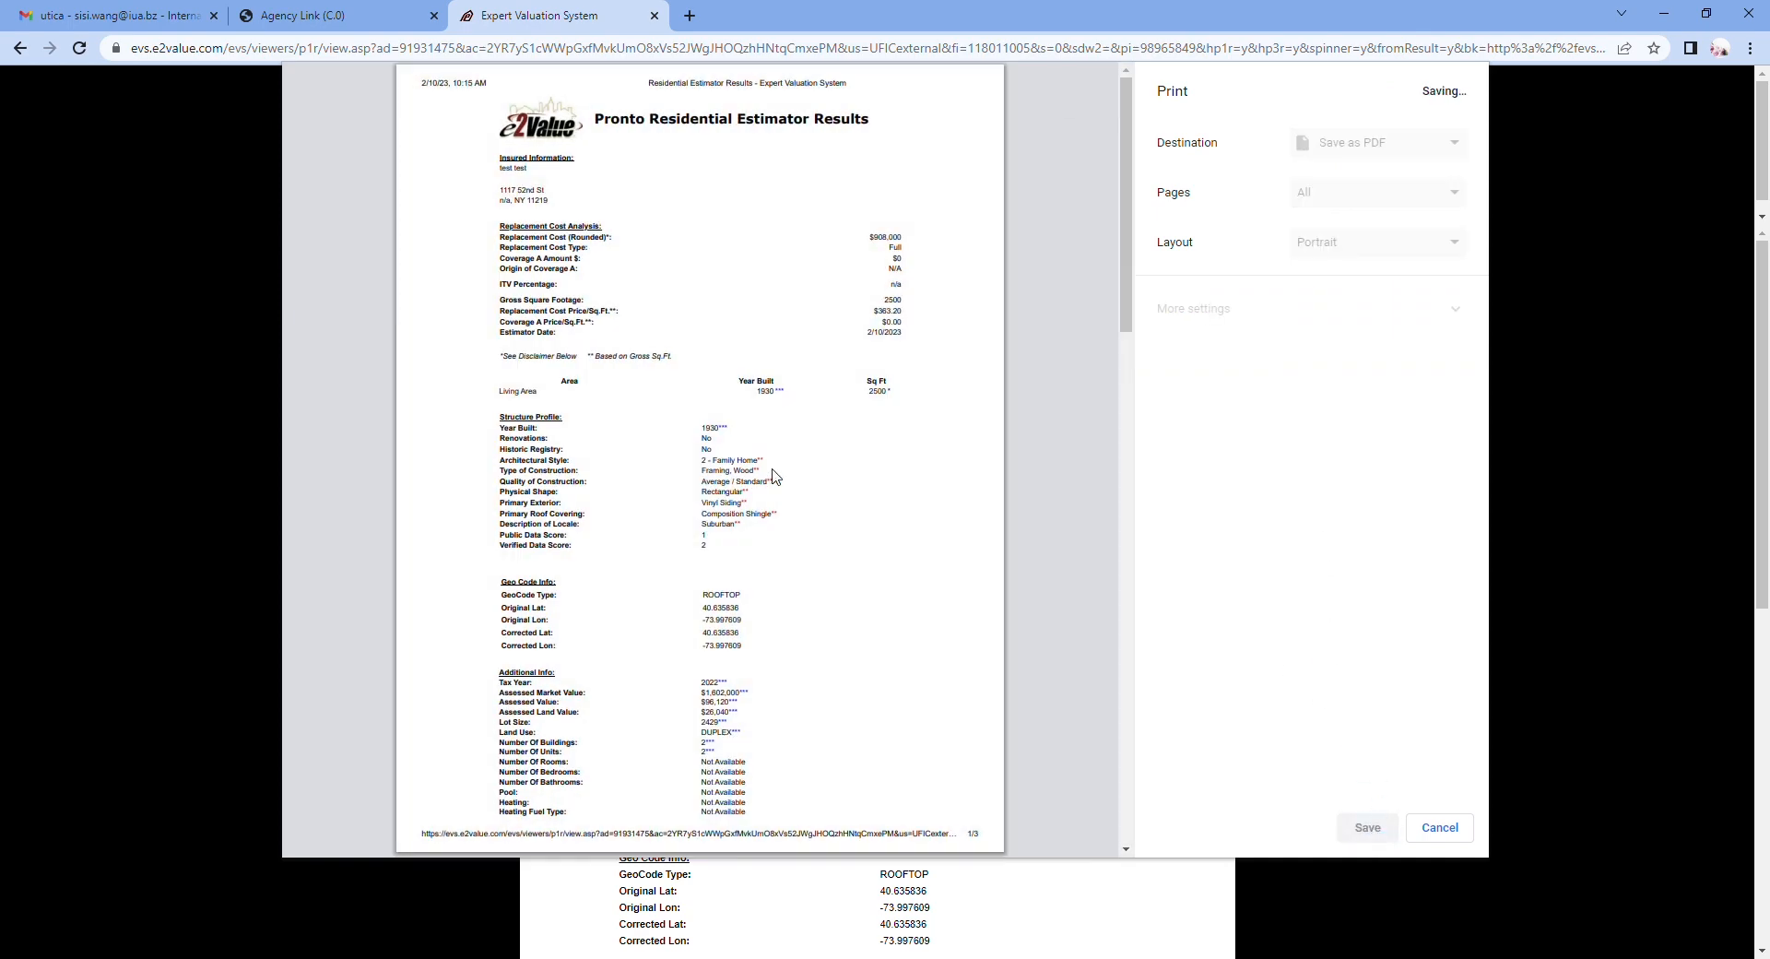
scroll(1025, 368, down, 7)
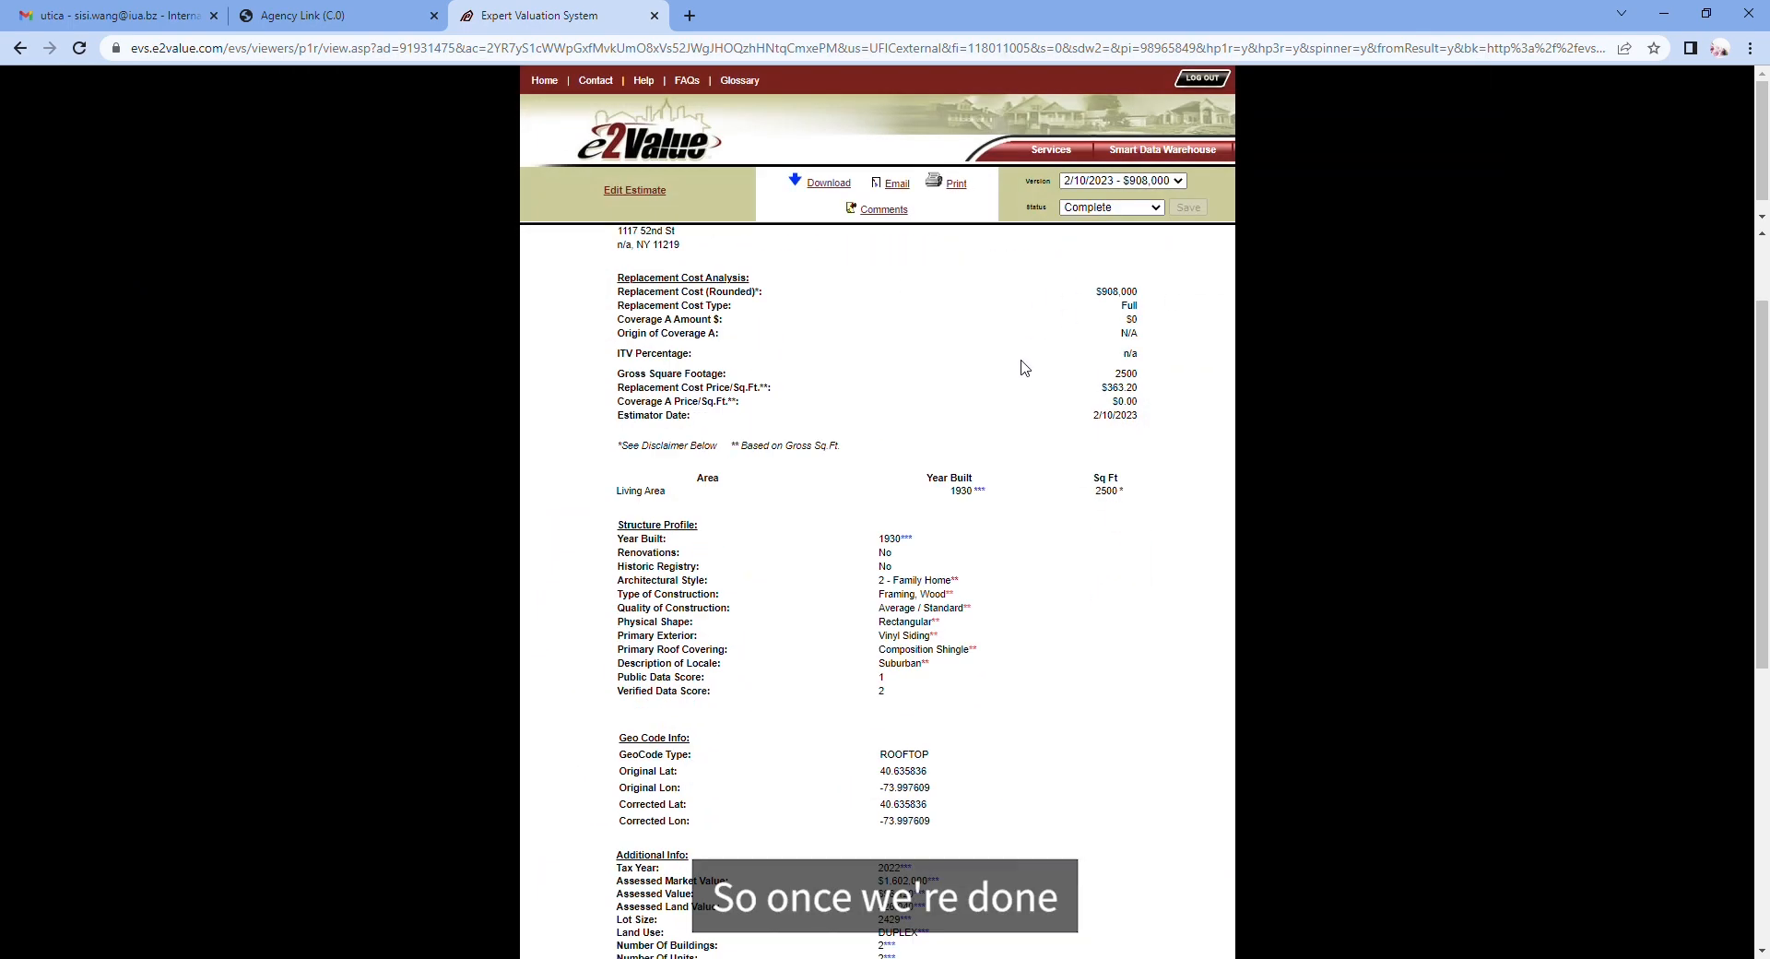
scroll(1025, 368, up, 4)
scroll(1021, 368, up, 3)
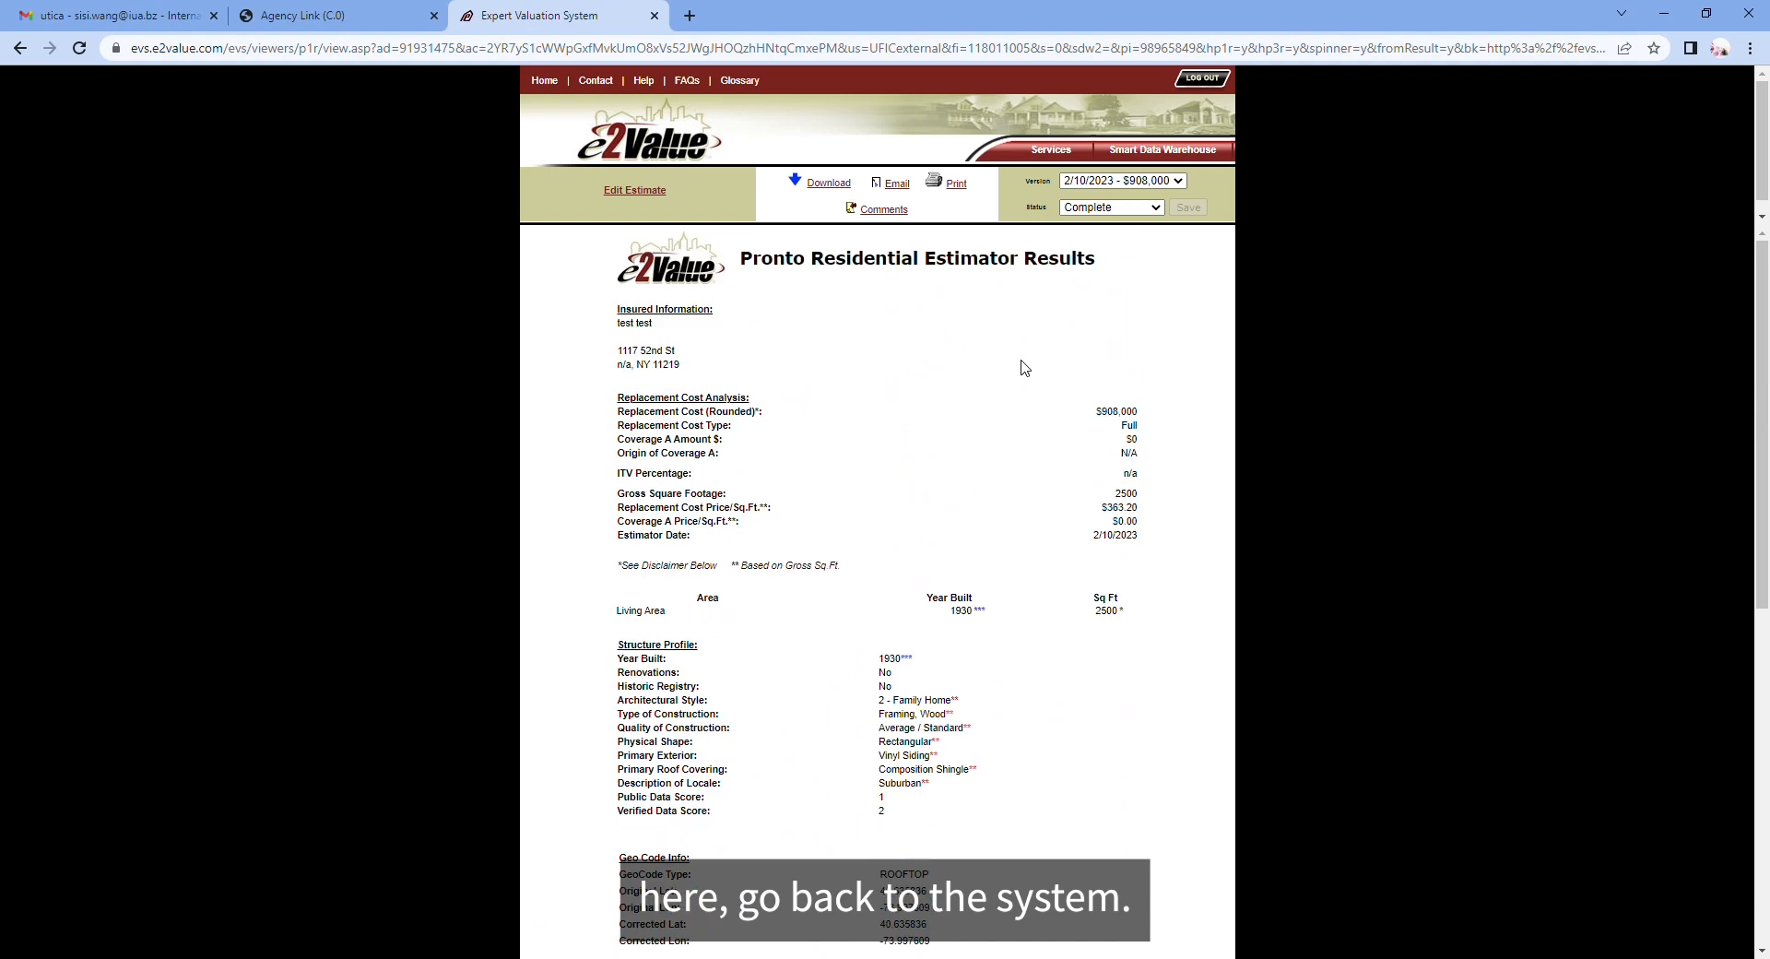
Step: Return to Utica First Agency Link and start a new Homeowners quote
click(342, 28)
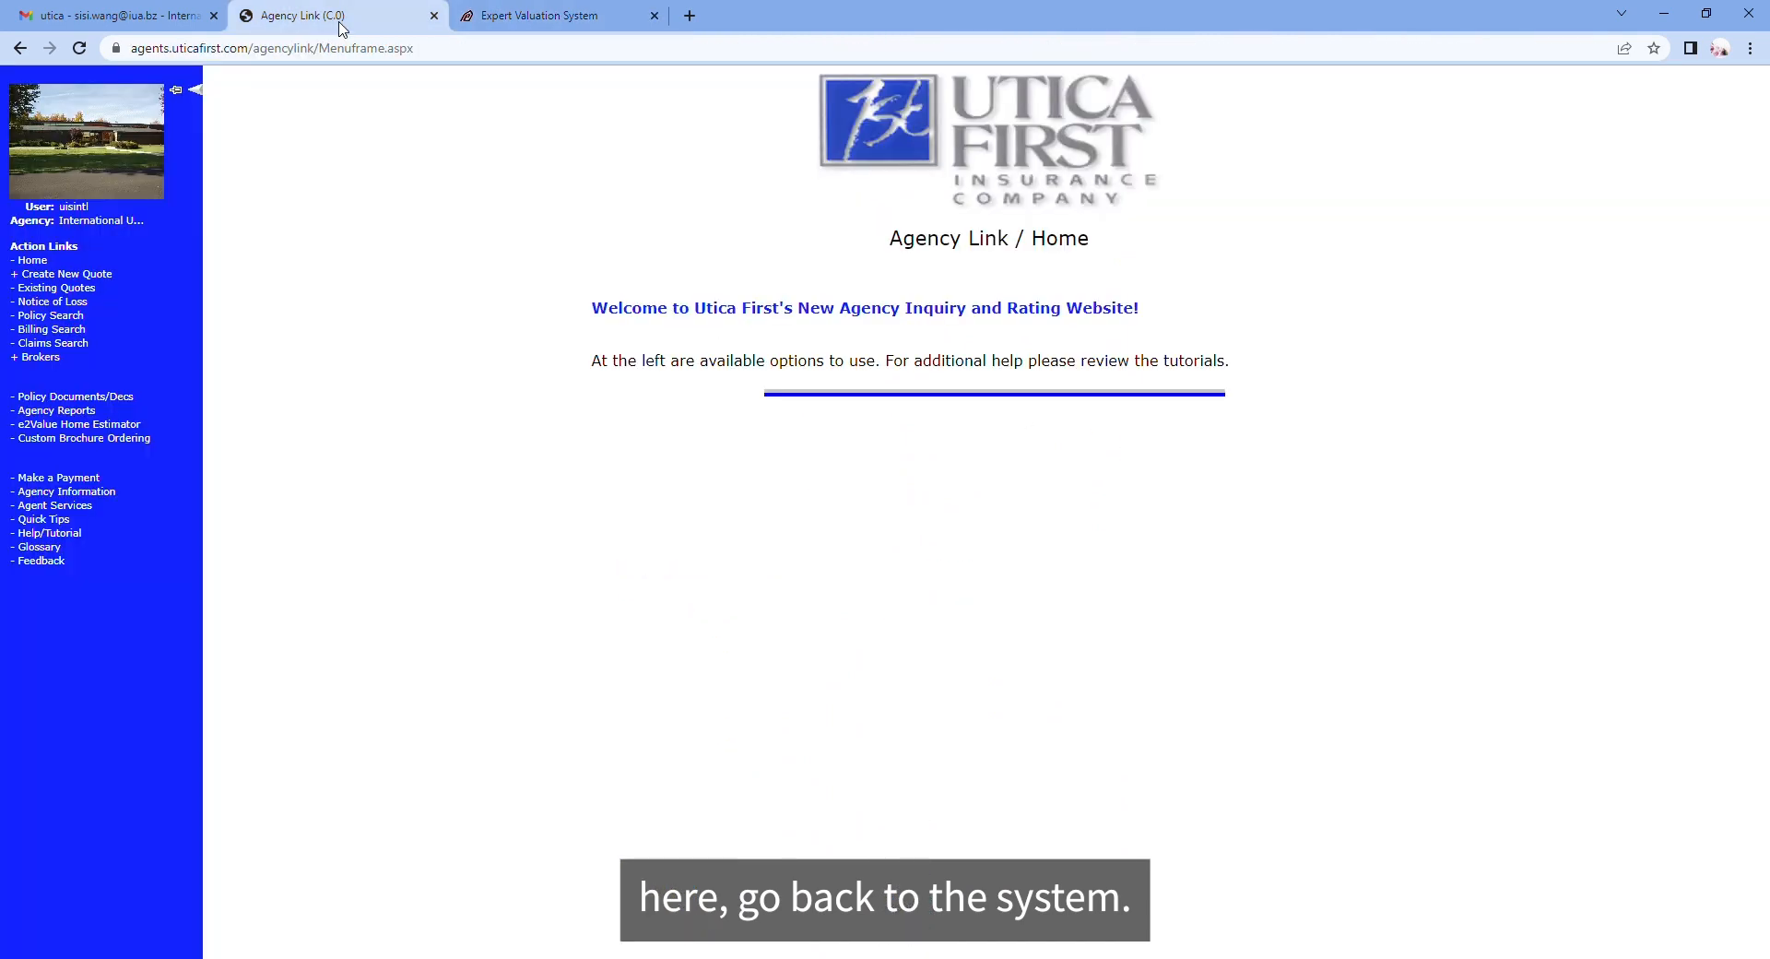
click(65, 275)
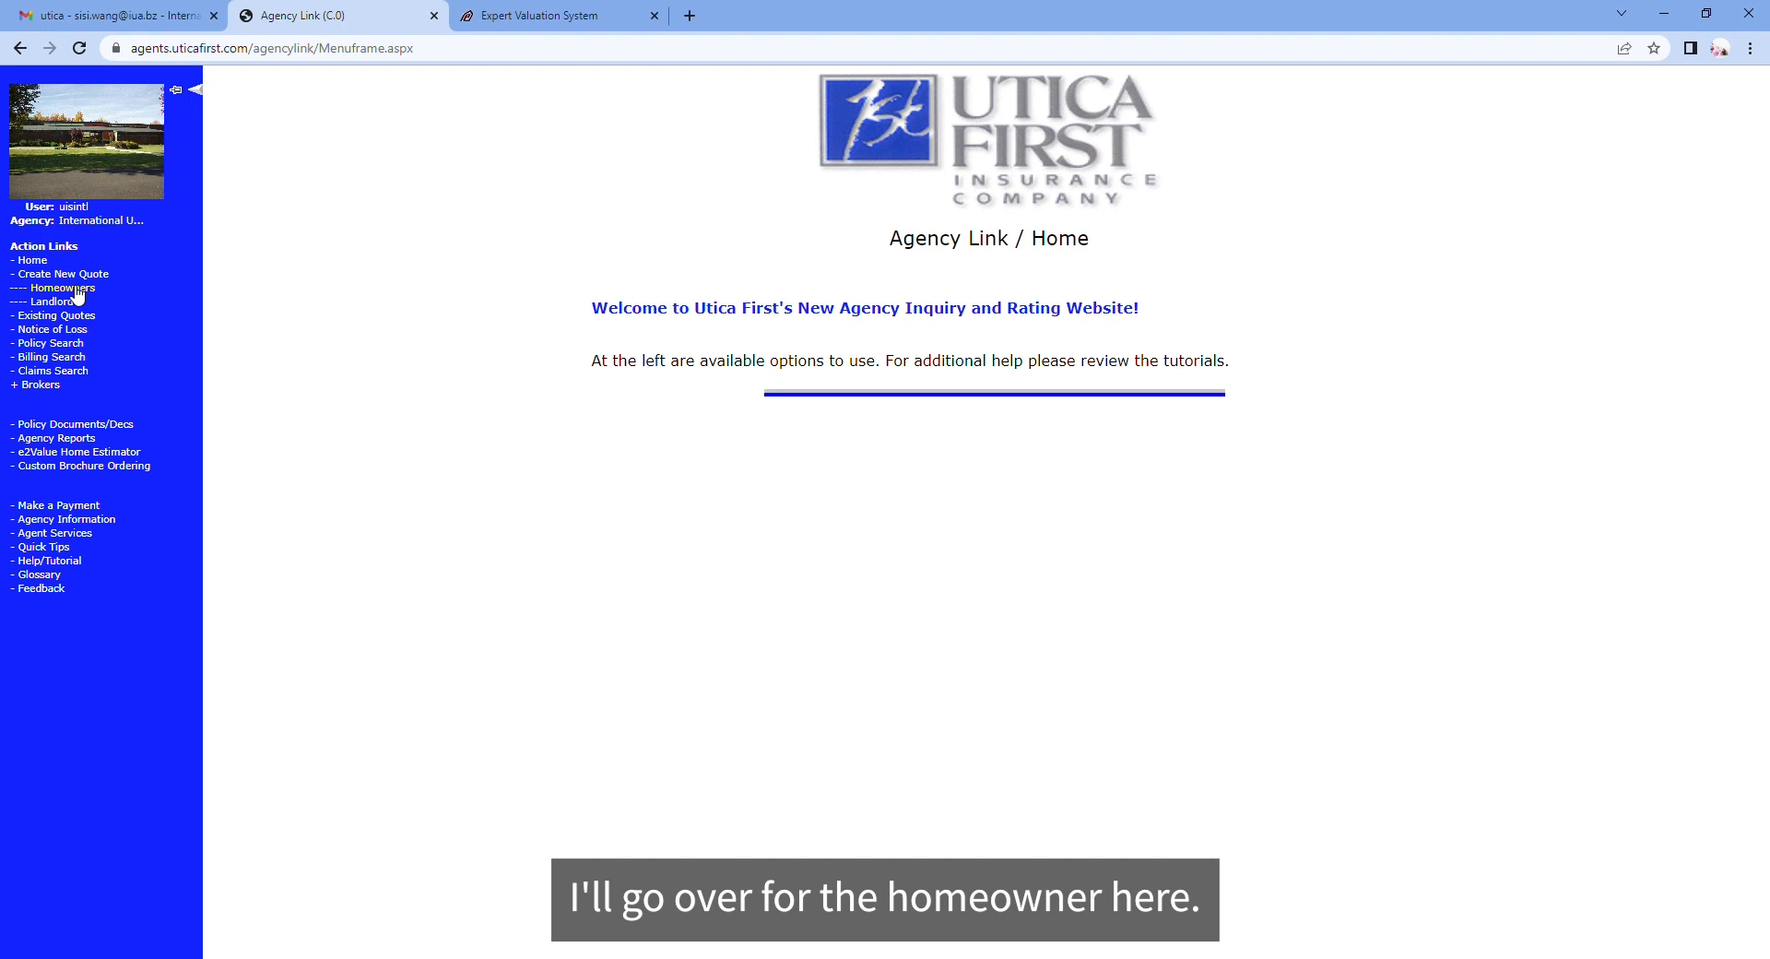
click(77, 290)
Step: Enter the applicant's phone, name TEST TEST, mailing street address, city brooklyn and ZIP code
click(93, 188)
text(8888888888)
click(130, 229)
text(TEST)
click(264, 232)
text(TEST)
click(177, 311)
click(175, 303)
key(Tab)
key(Tab)
text(brooklyn)
key(Tab)
text(11219)
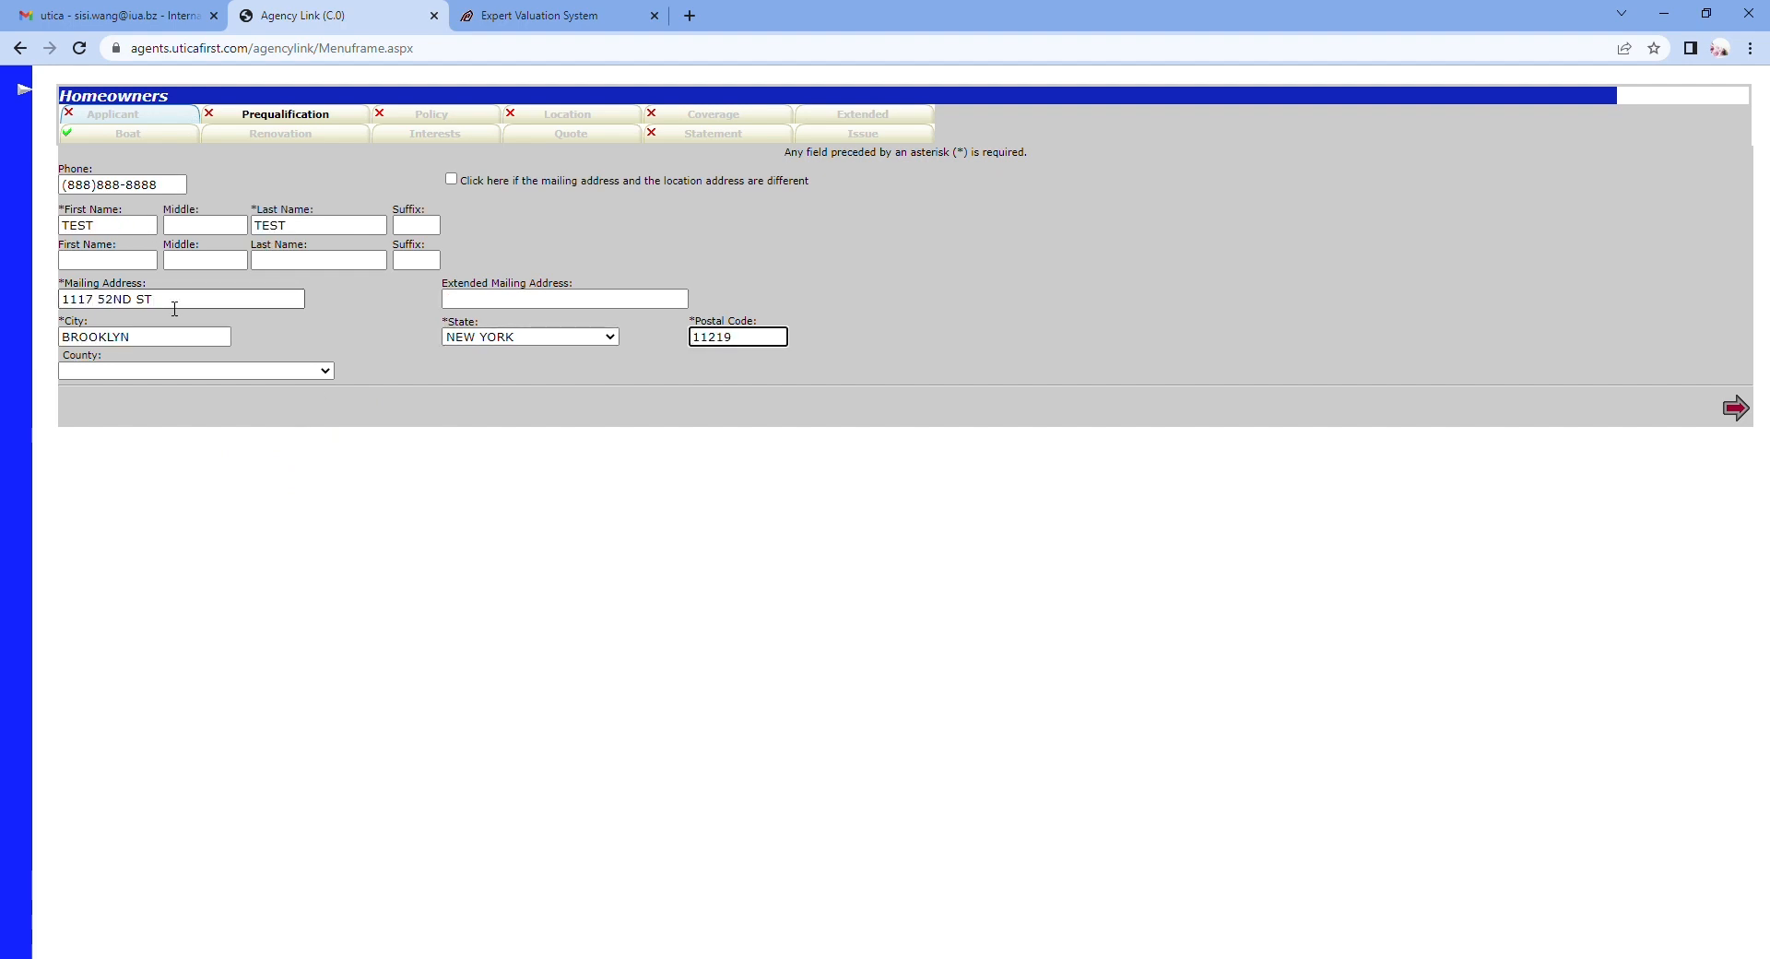
key(Tab)
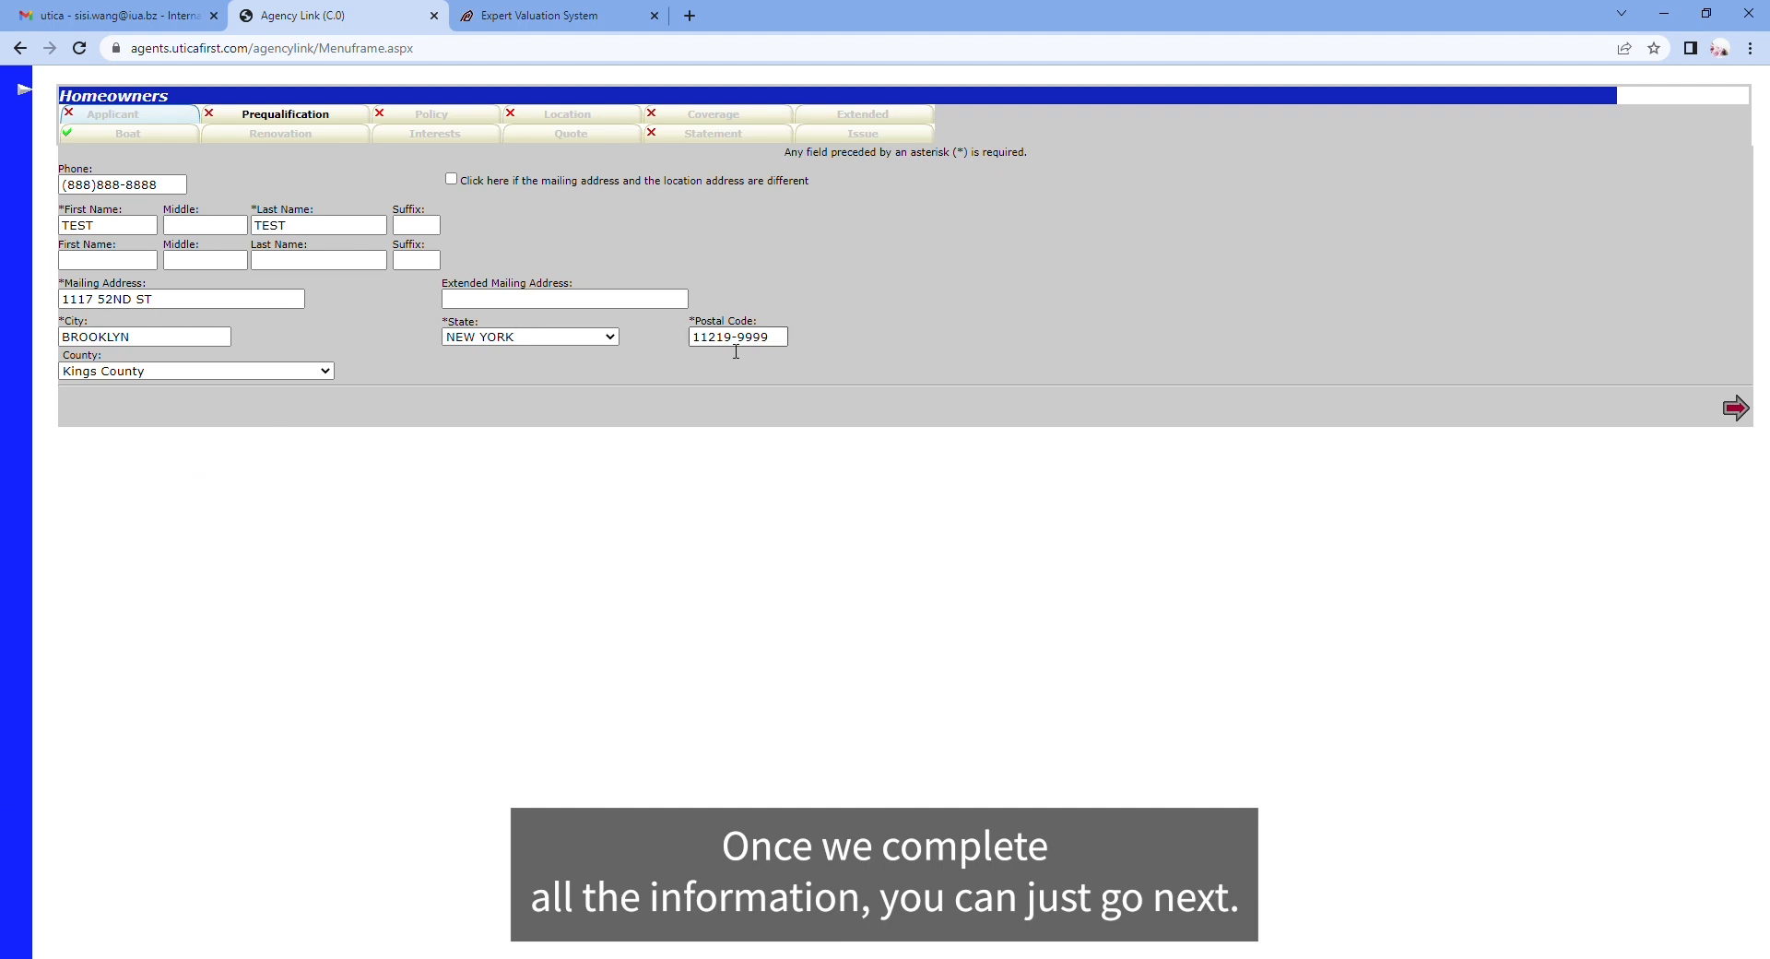
Step: Answer No to all ten prequalification questions and go to the Policy page
click(1749, 415)
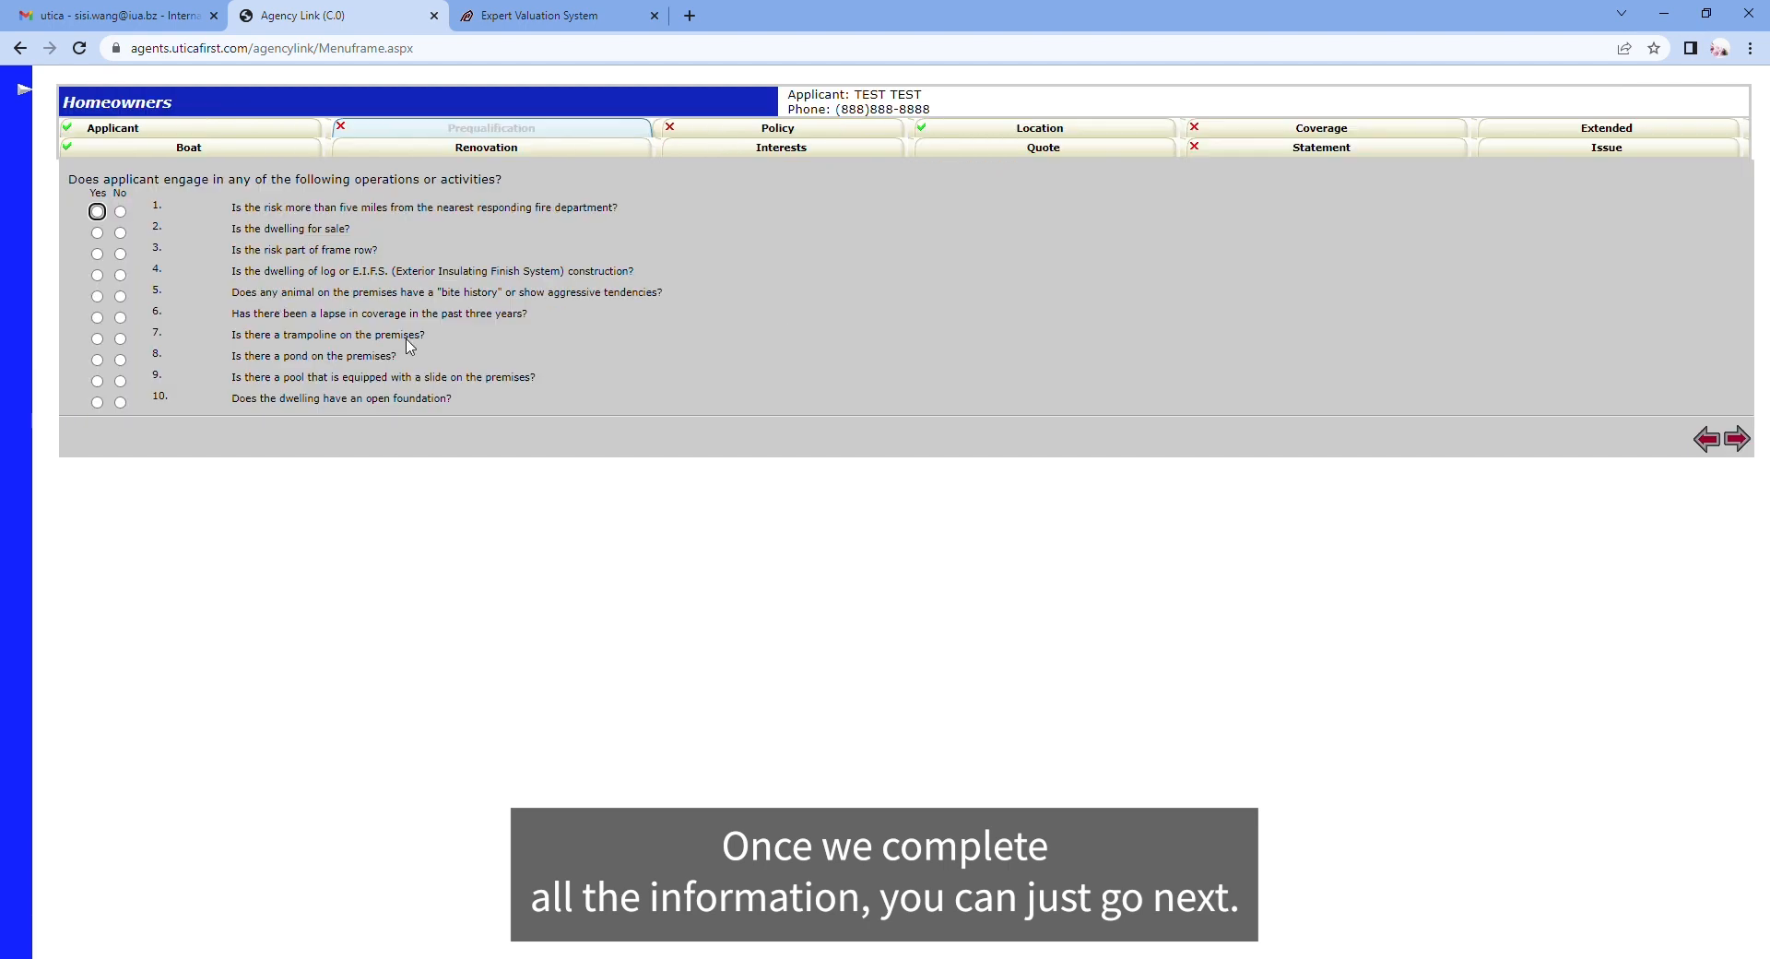
click(121, 212)
click(120, 234)
click(121, 255)
click(121, 276)
click(121, 297)
click(121, 318)
click(121, 340)
click(120, 361)
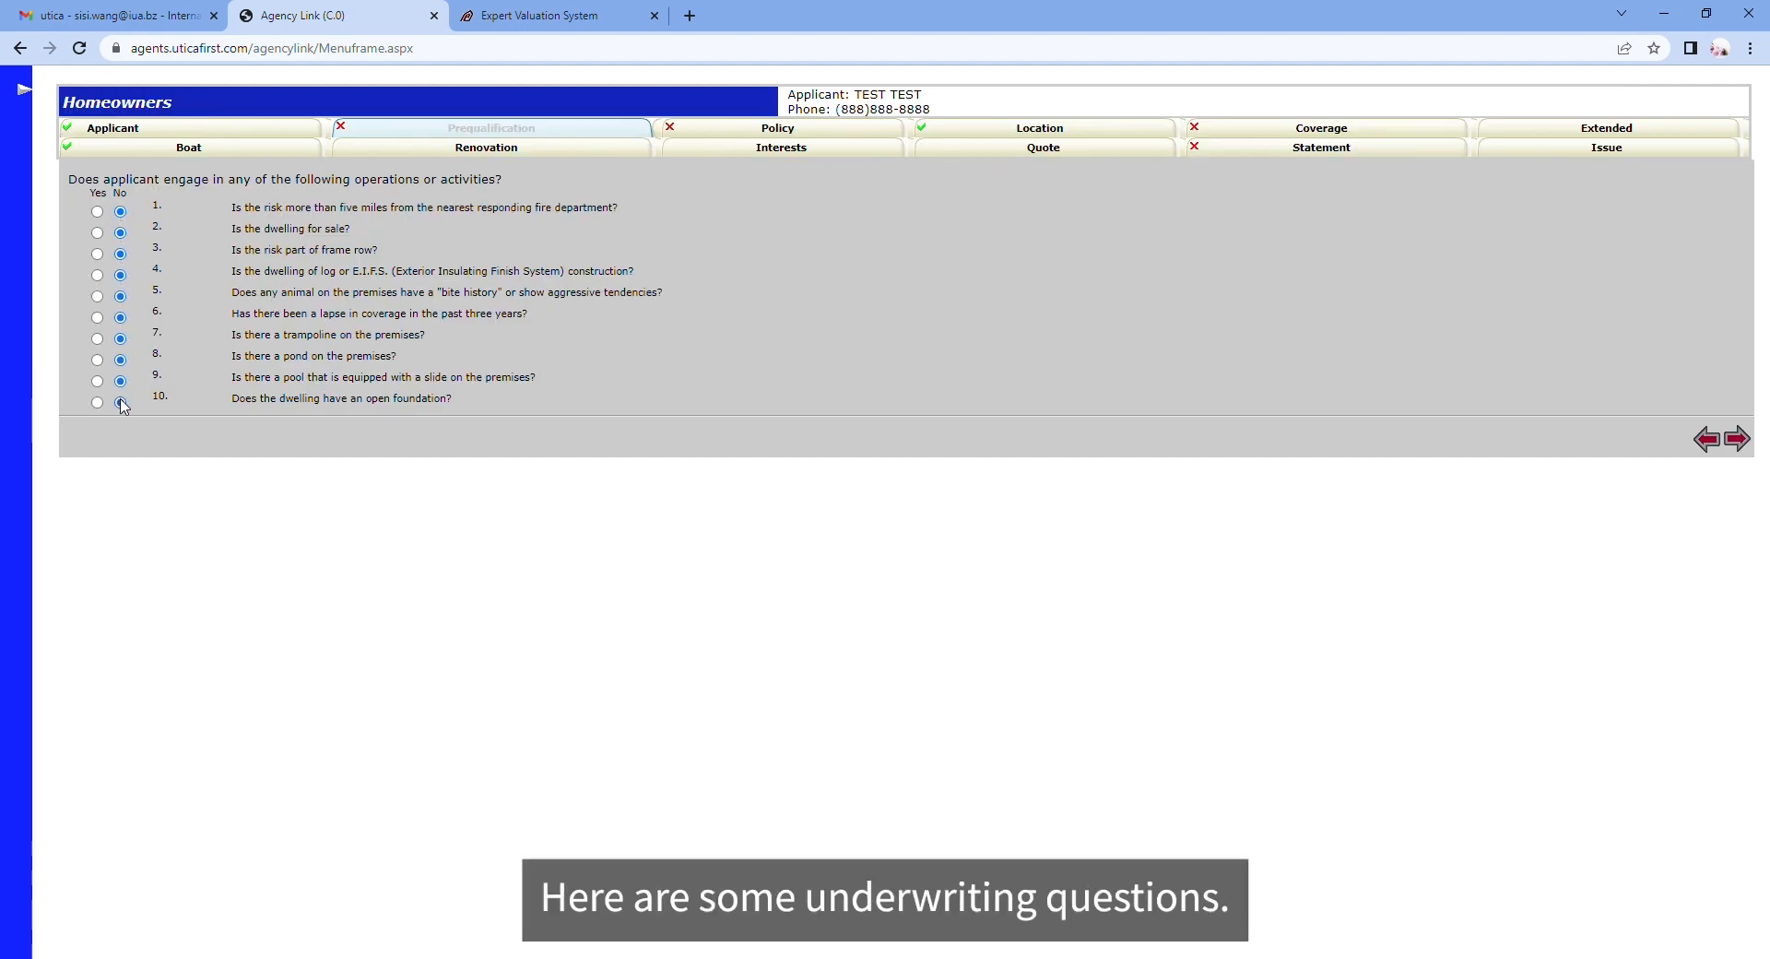
click(789, 131)
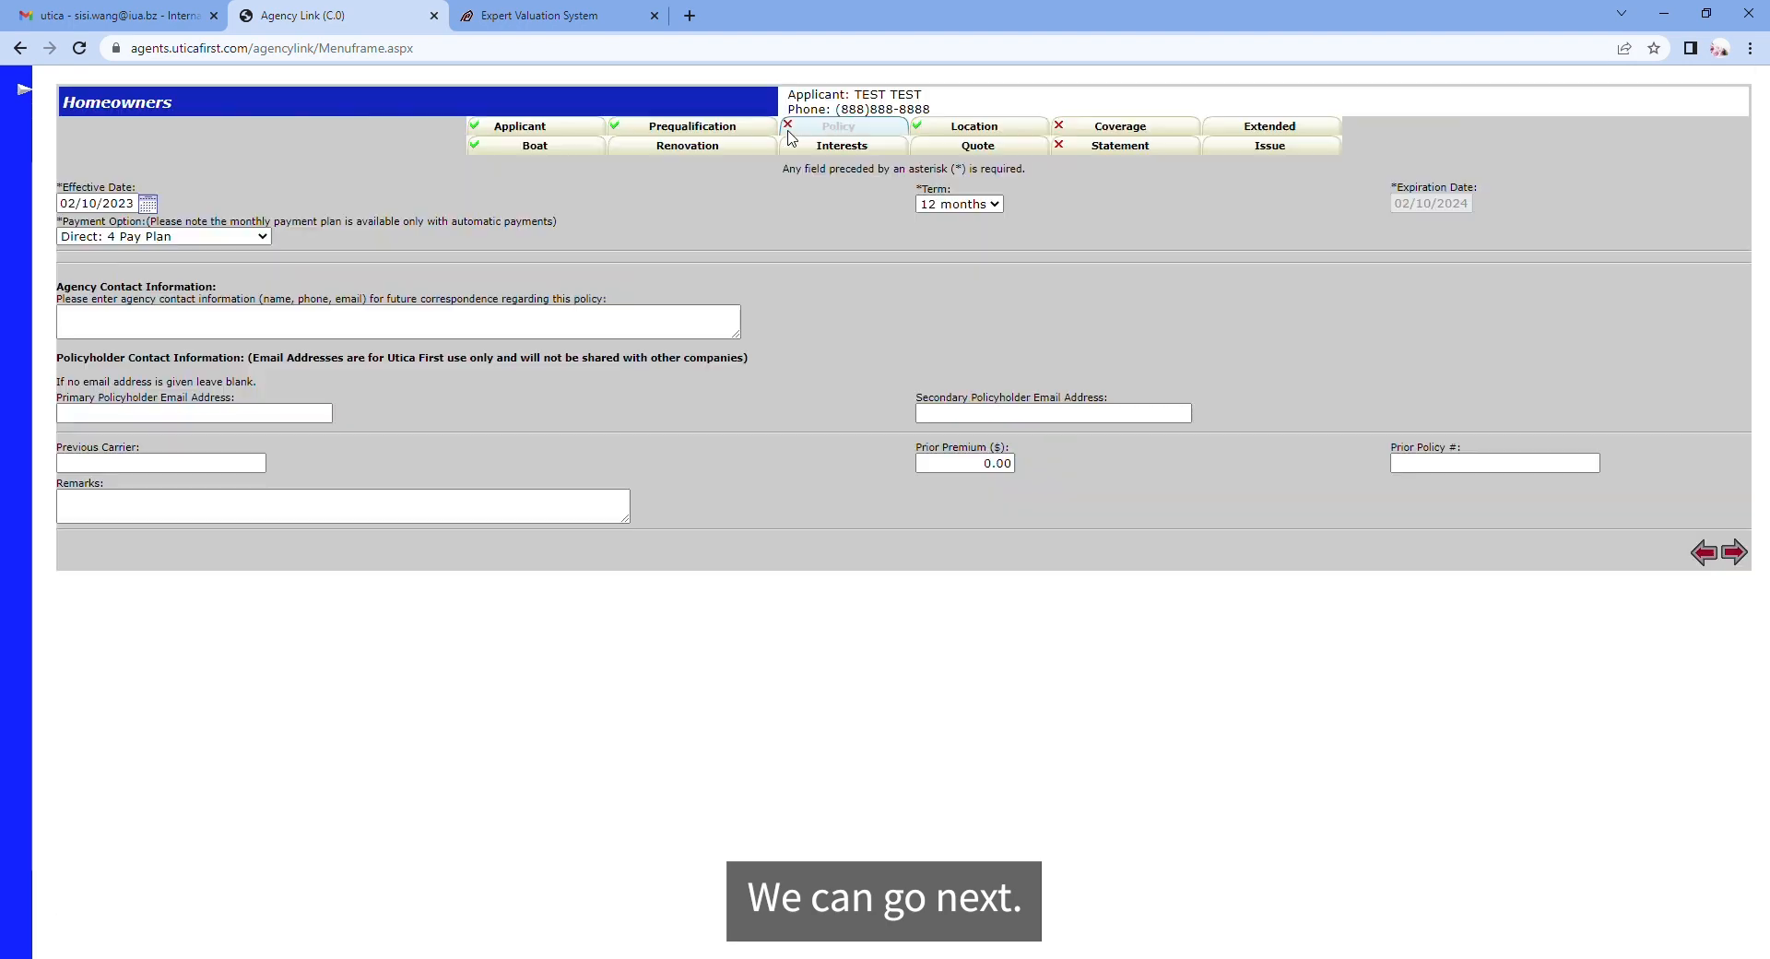
Step: Enter the agency contact e-mail address and previous carrier Guard
click(137, 324)
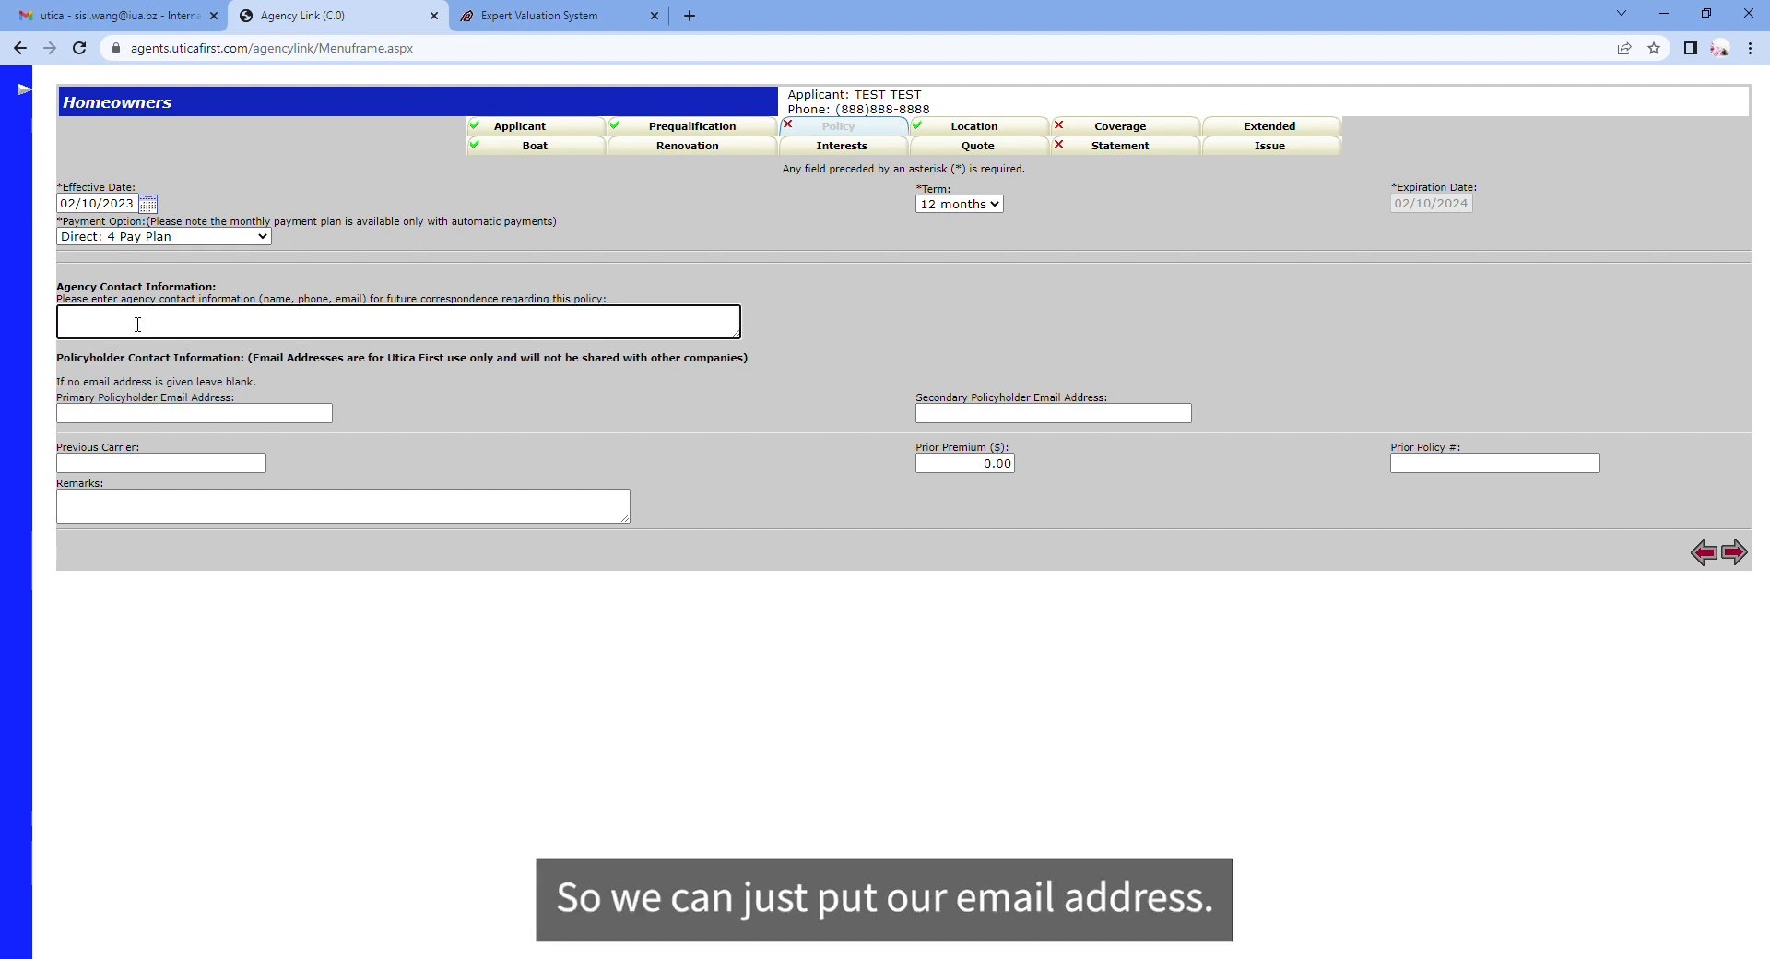
click(154, 422)
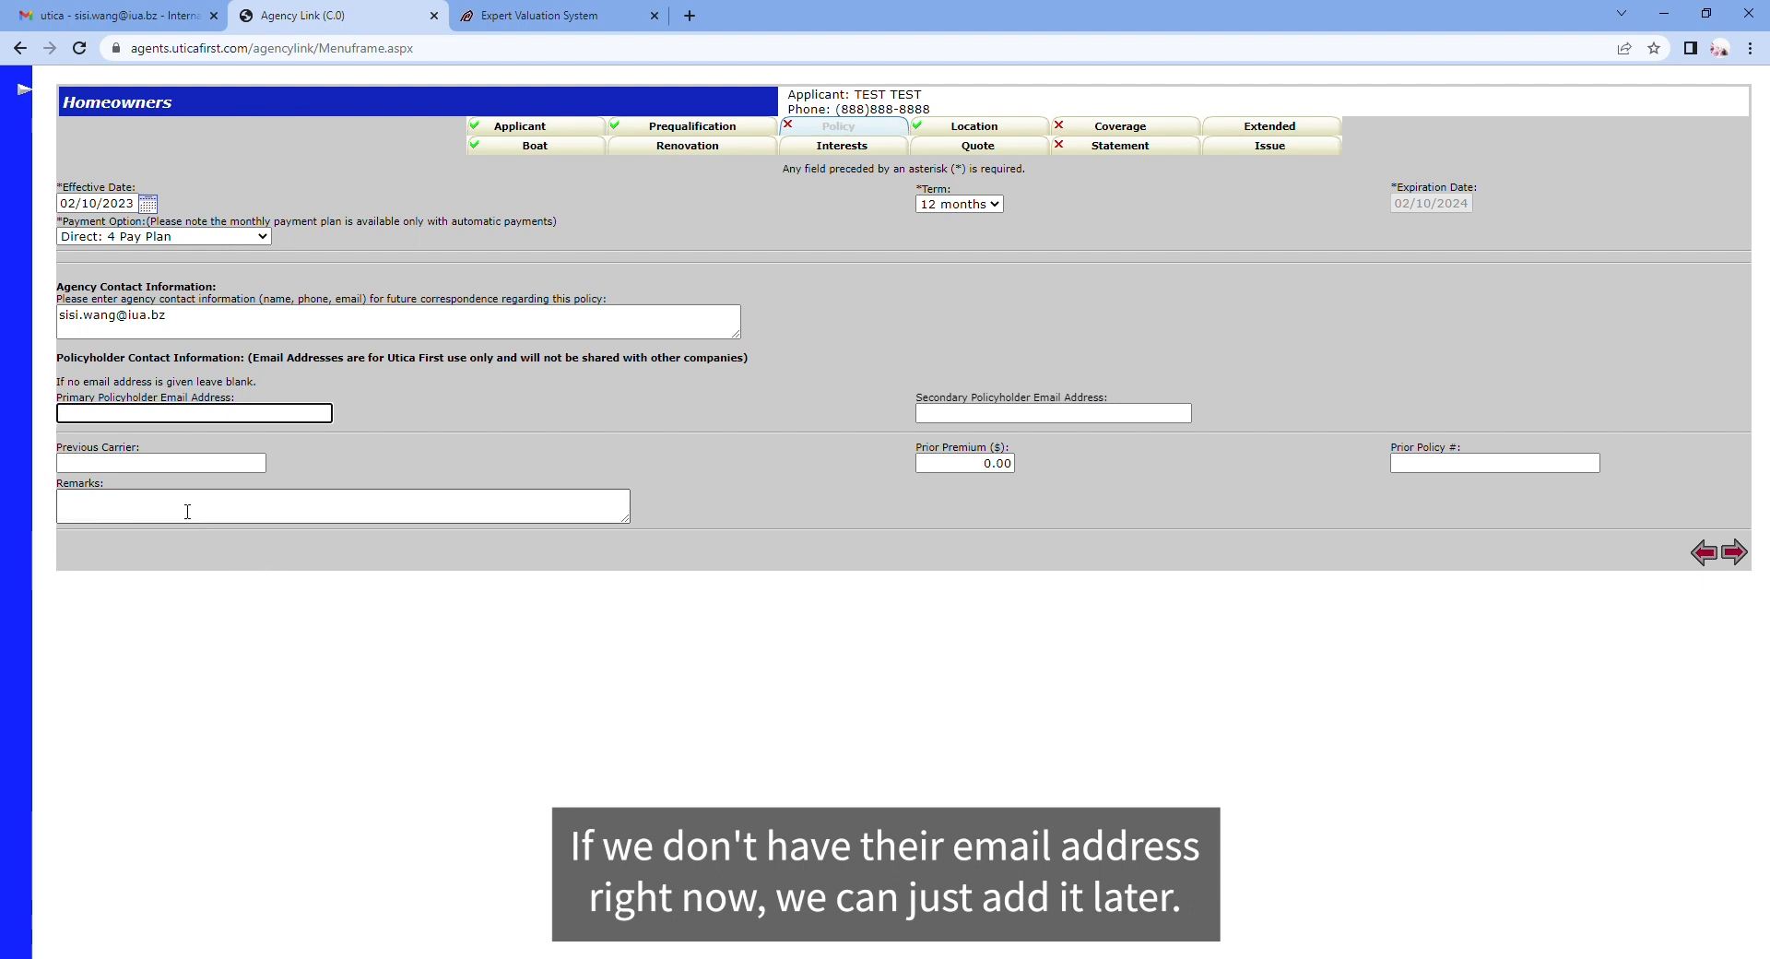
click(161, 472)
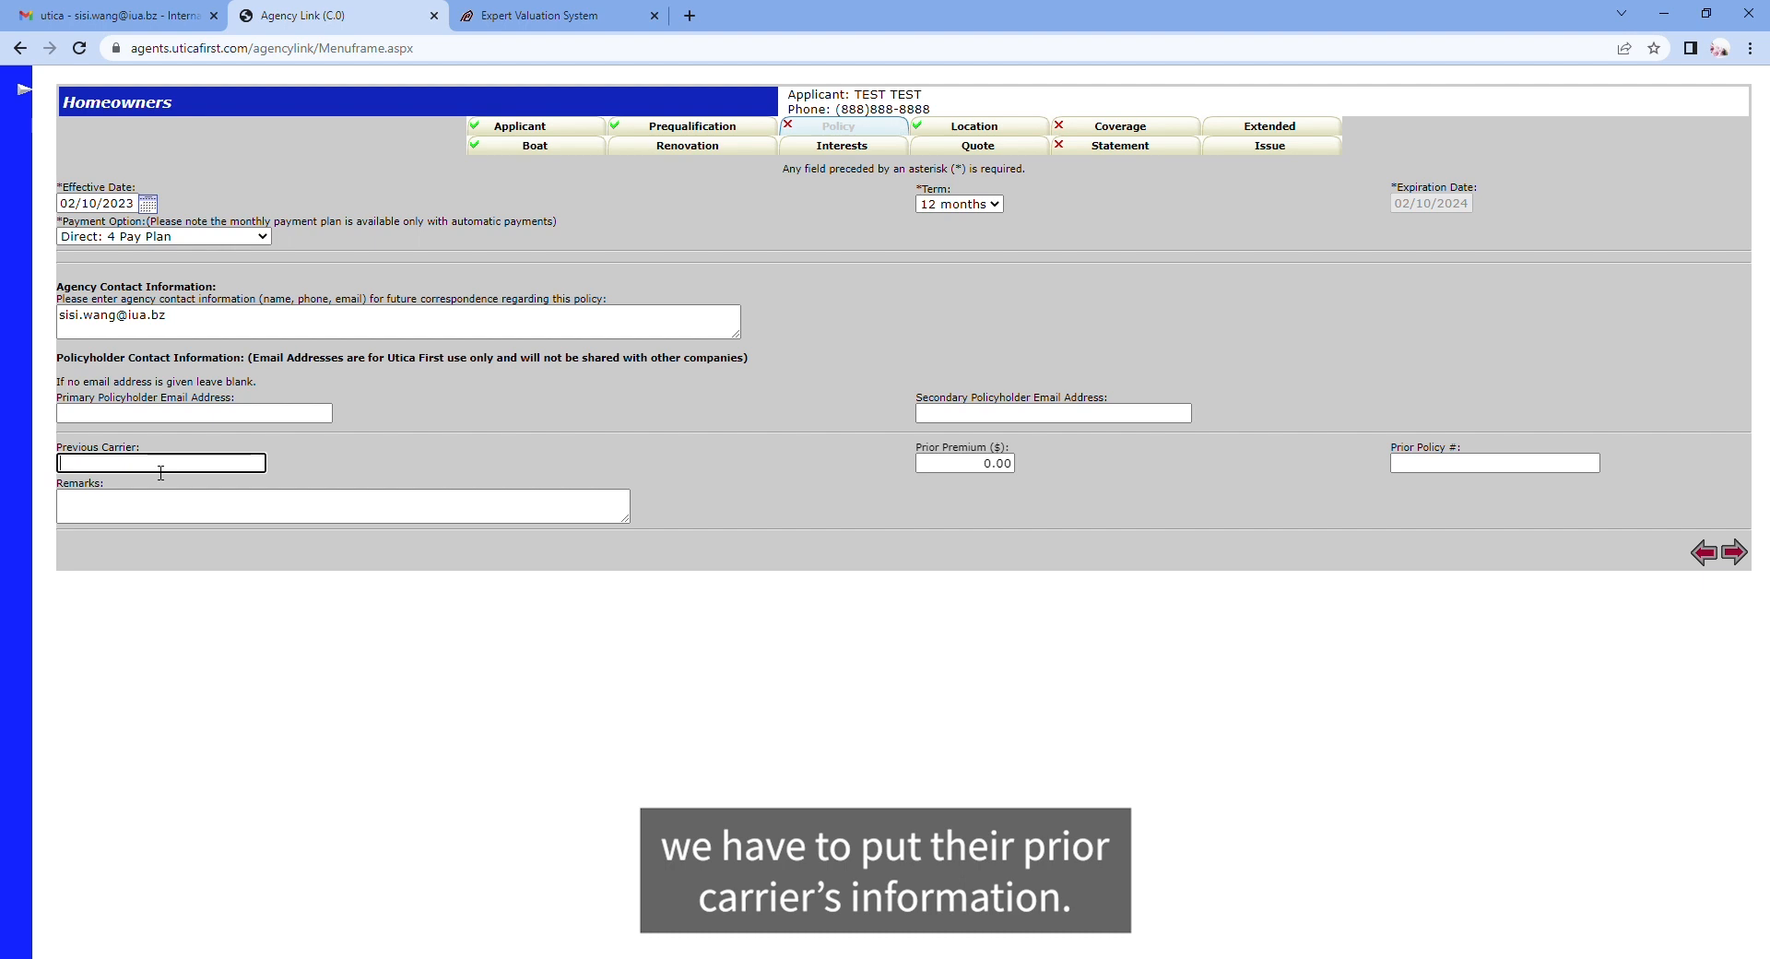
text(Guard)
Step: Add the remark 'expires 3/2/2023', continue, and dismiss the missing policyholder e-mail warning
click(160, 514)
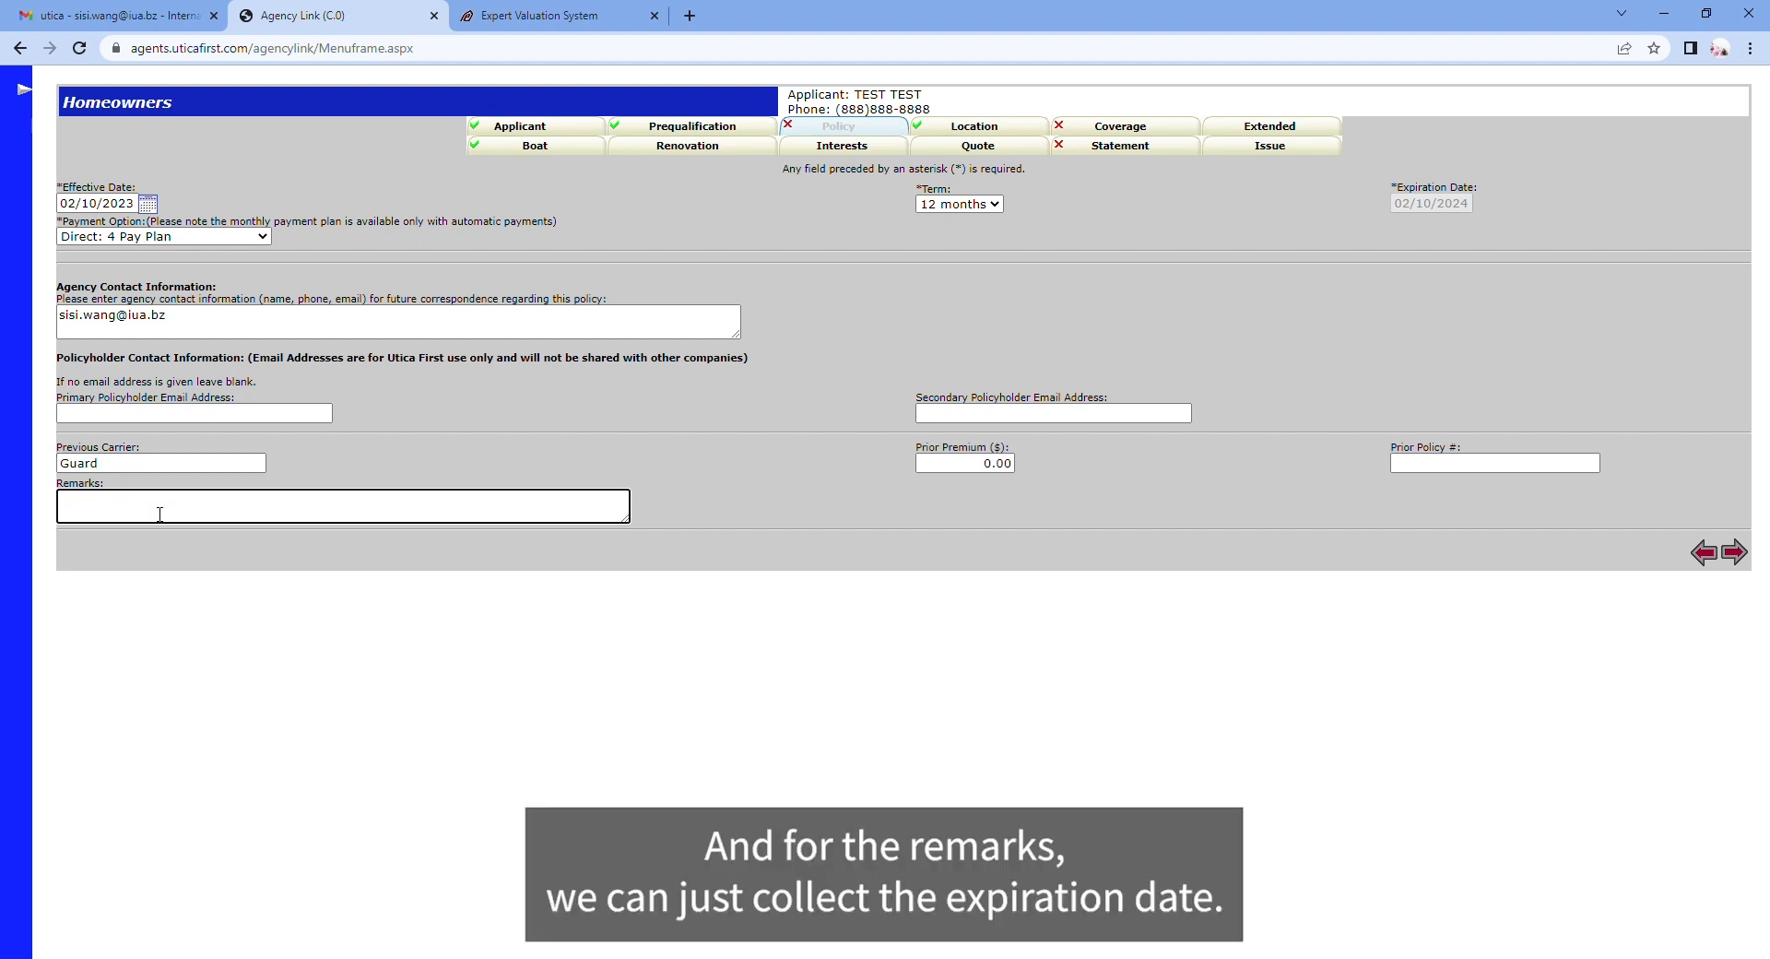
text(expires 3/2/2023)
click(717, 495)
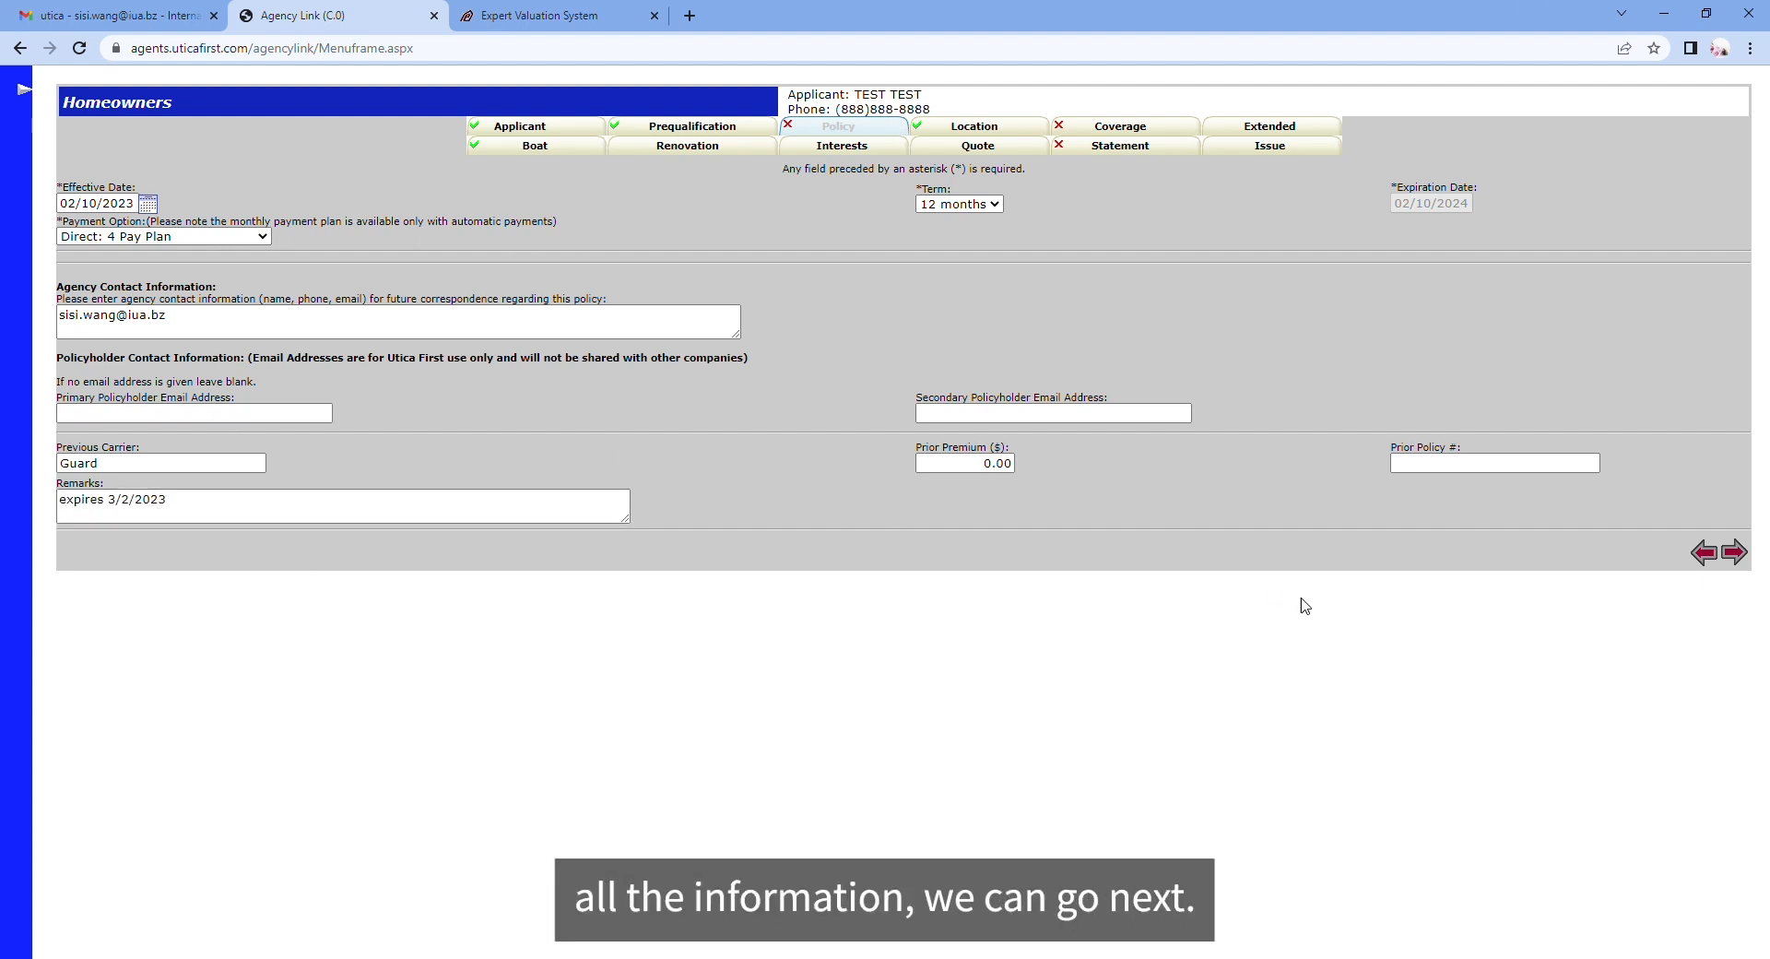
click(1738, 554)
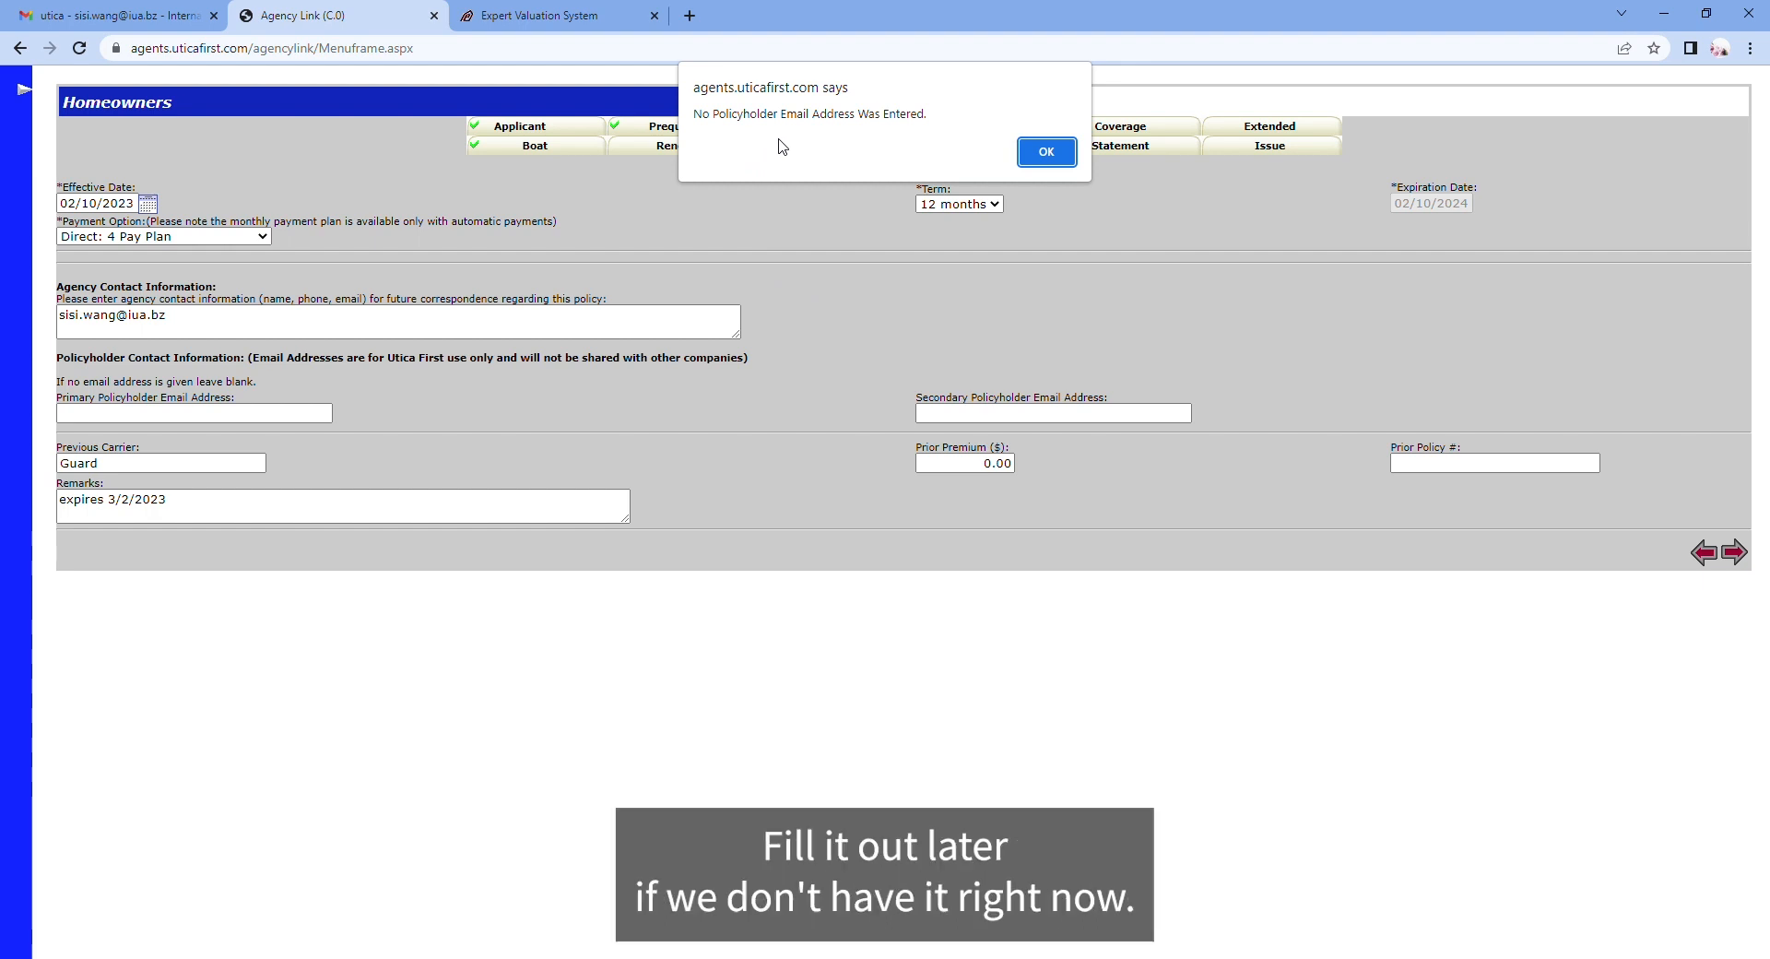
click(1064, 157)
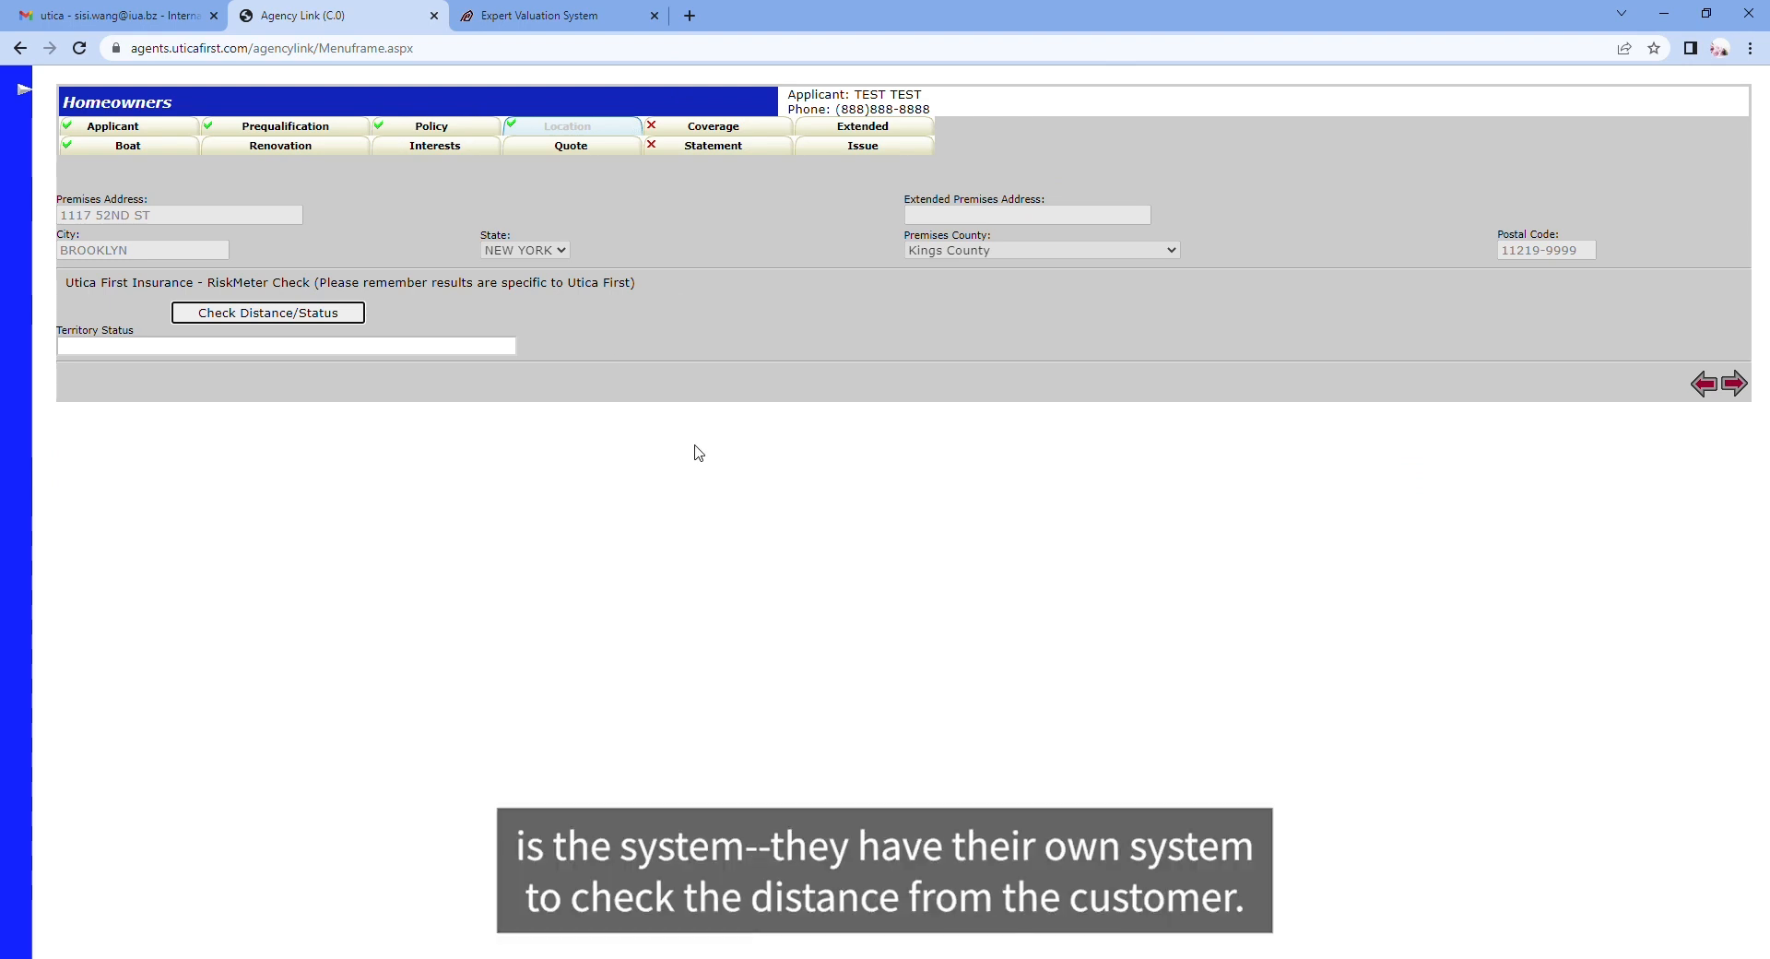
Step: Run the territory Check Distance/Status, then continue to the Coverage rating page
click(268, 314)
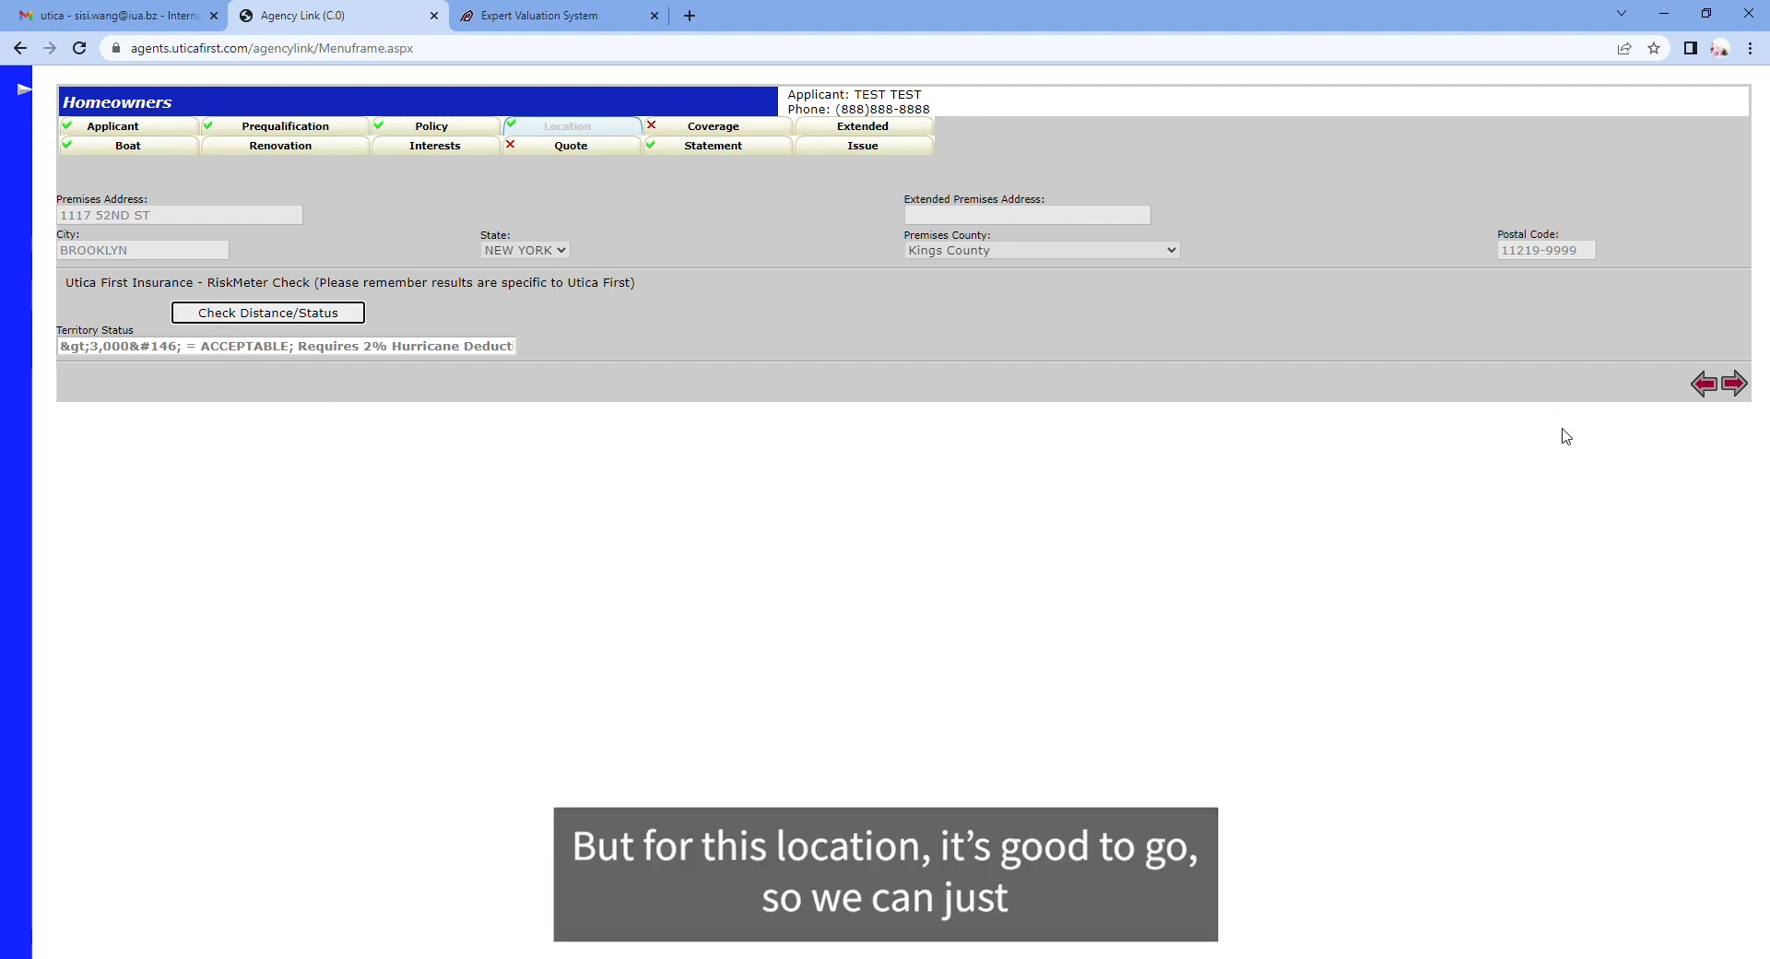
click(1735, 386)
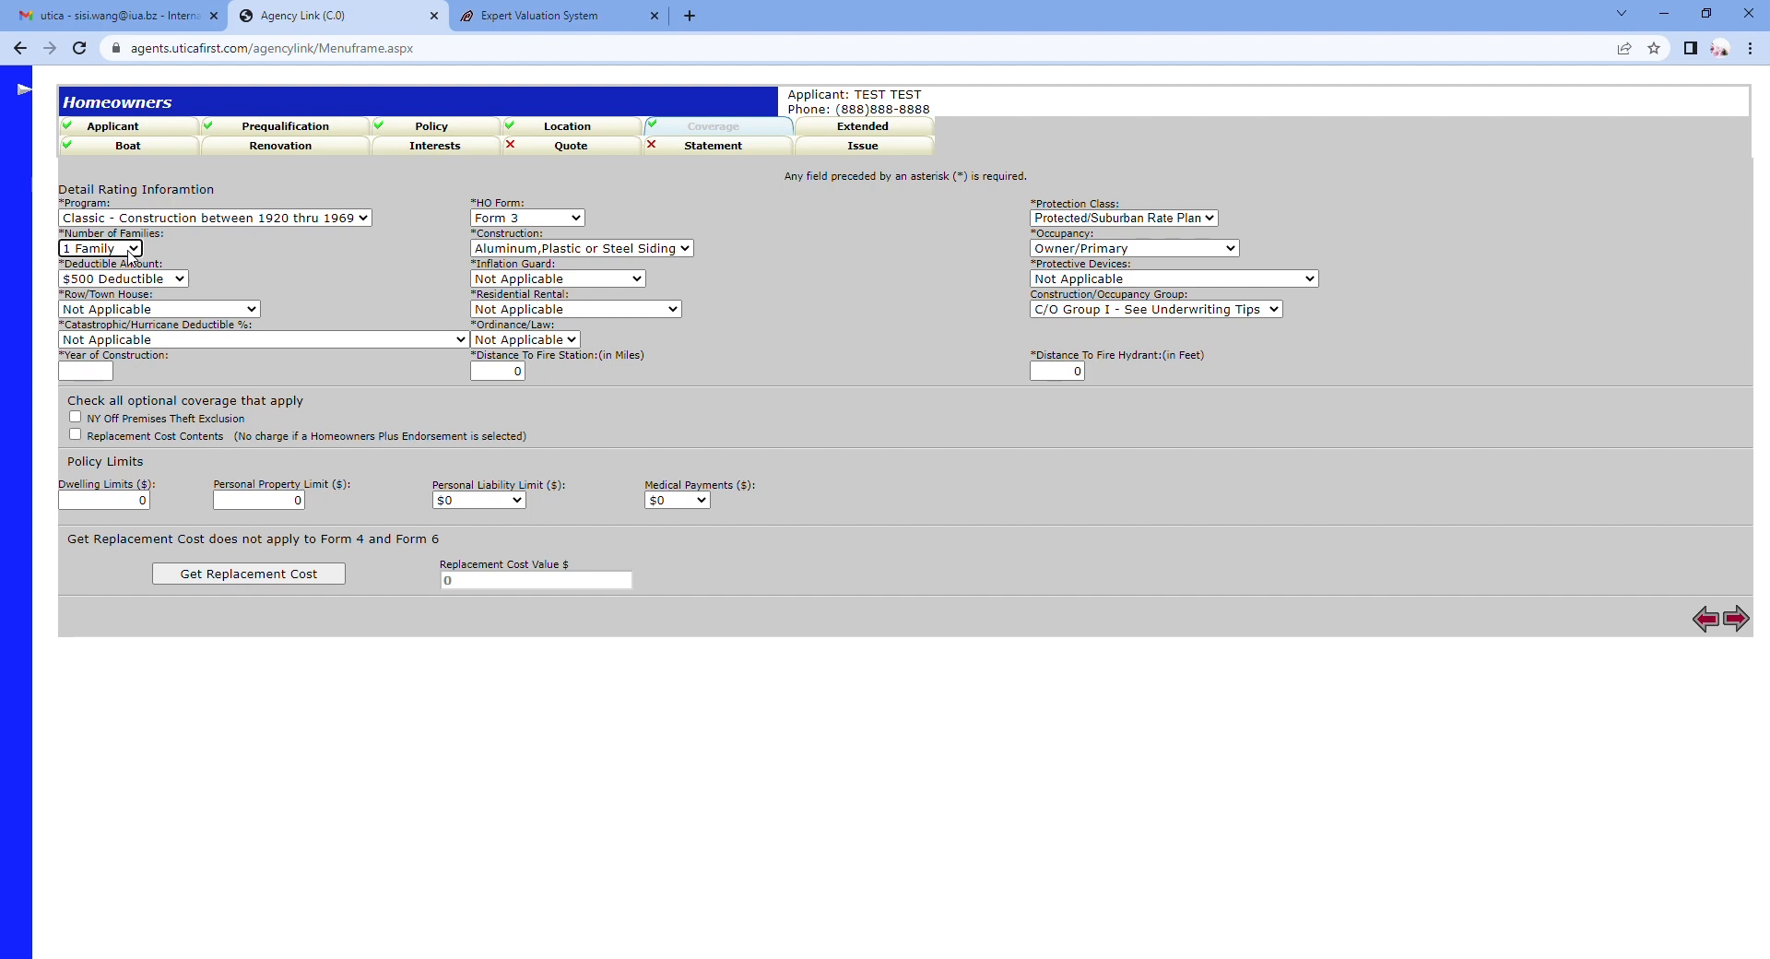
Step: Set a $1000 deductible, the 2% catastrophic hurricane deductible, and year of construction 1923
click(167, 278)
click(129, 311)
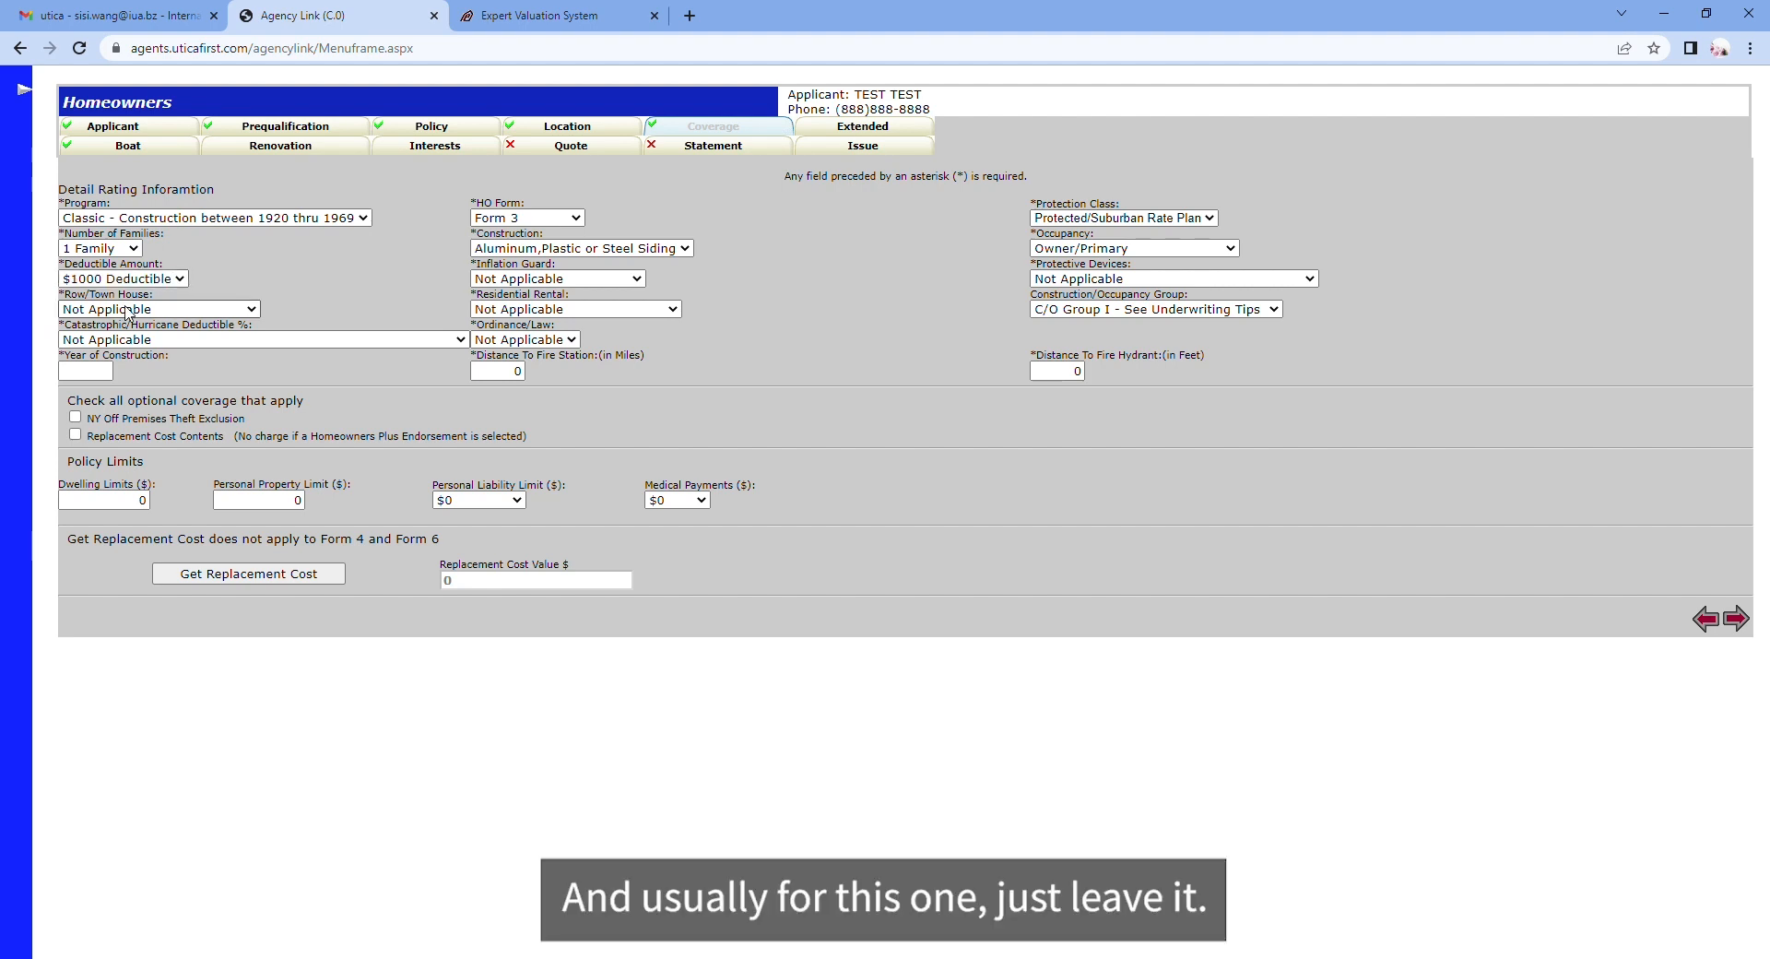
click(182, 378)
click(85, 372)
text(1923)
click(203, 365)
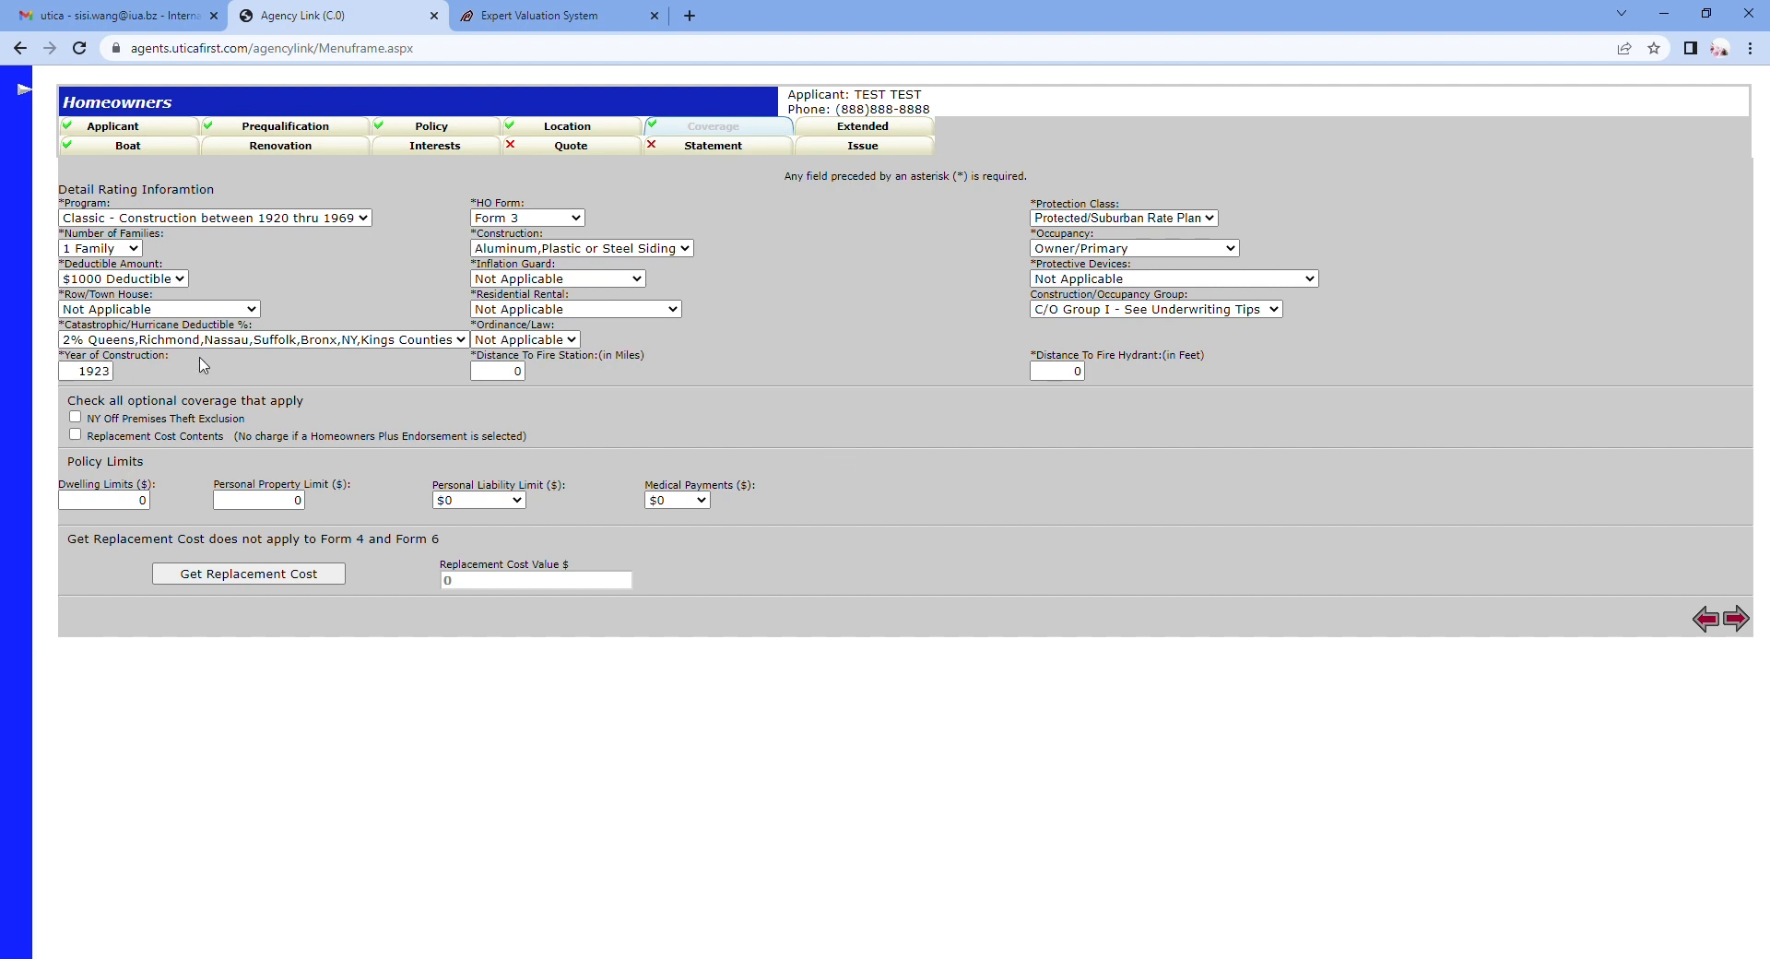
Step: Set the construction type to Frame, leaving HO form and residential rental unchanged
click(522, 222)
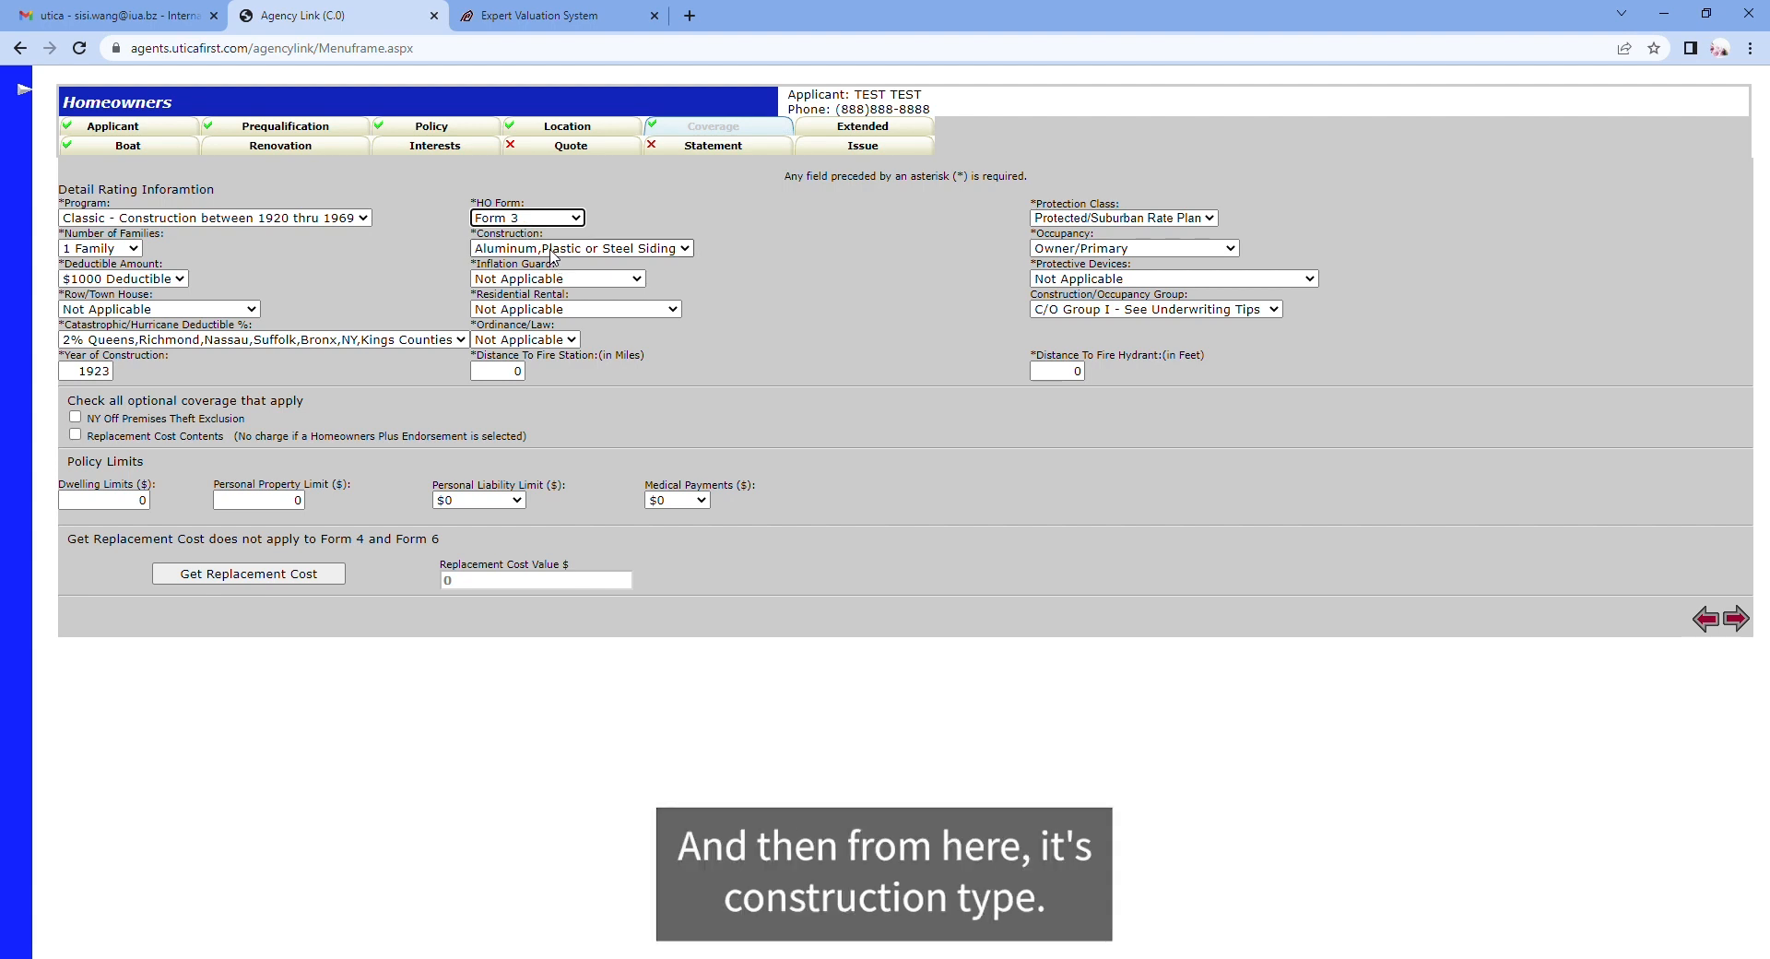
click(551, 251)
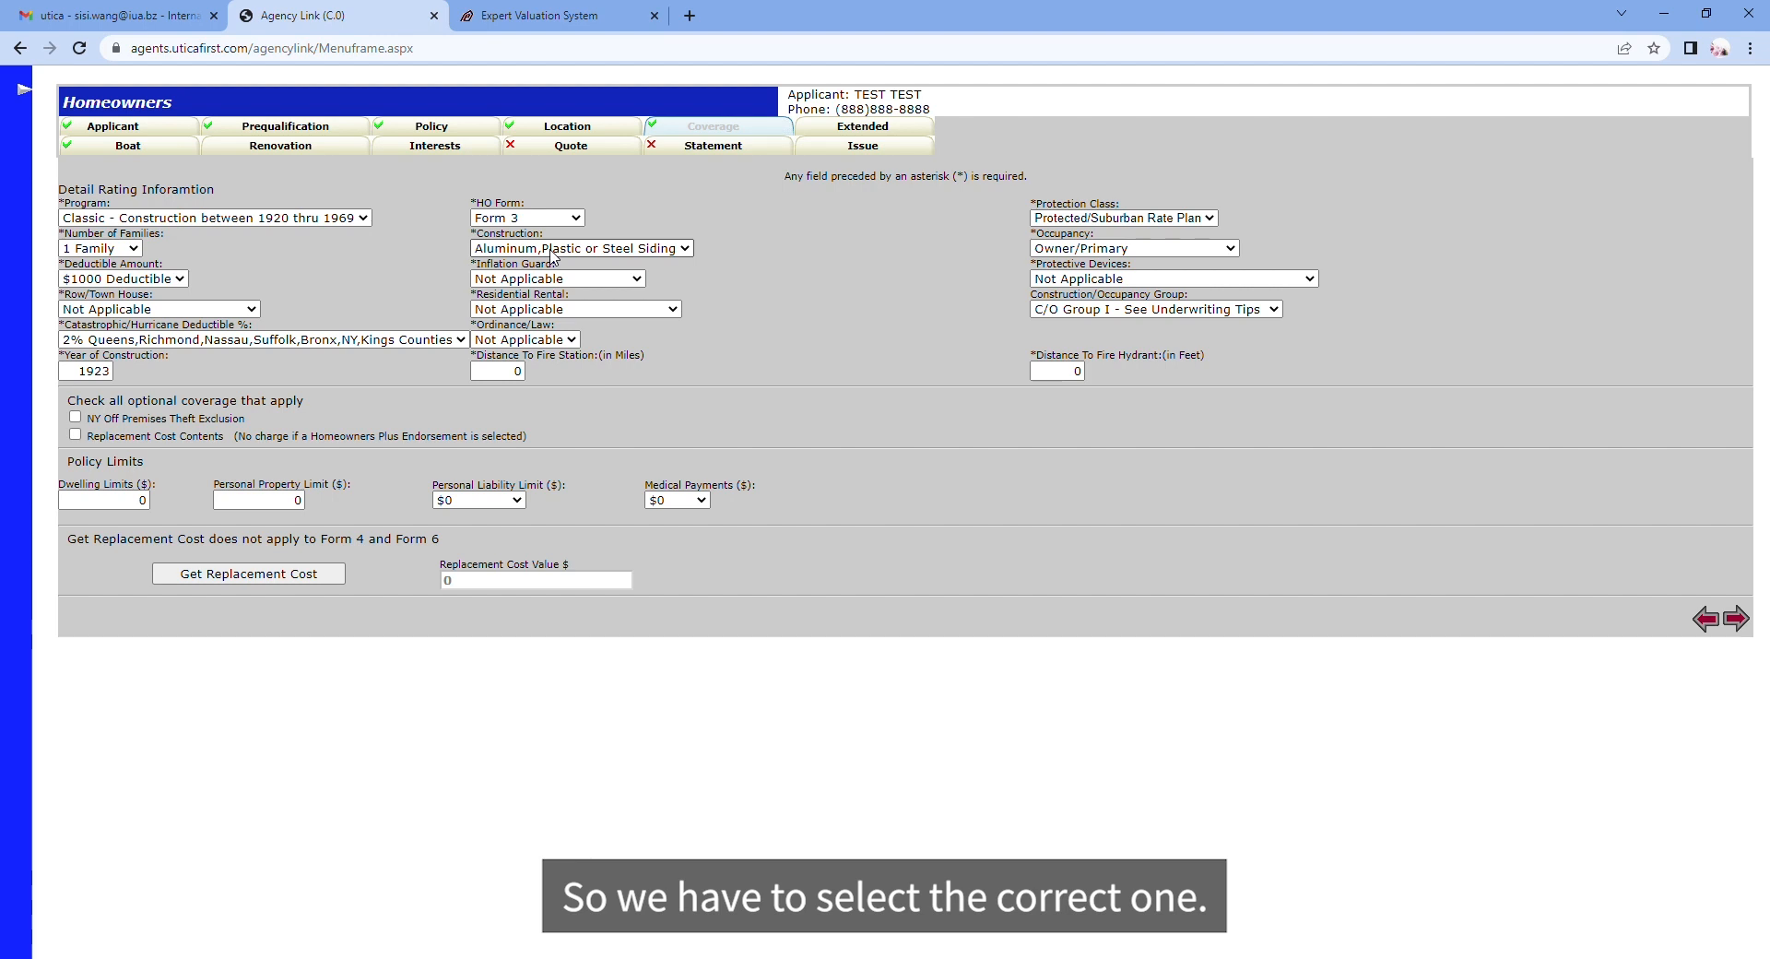
click(538, 307)
click(536, 288)
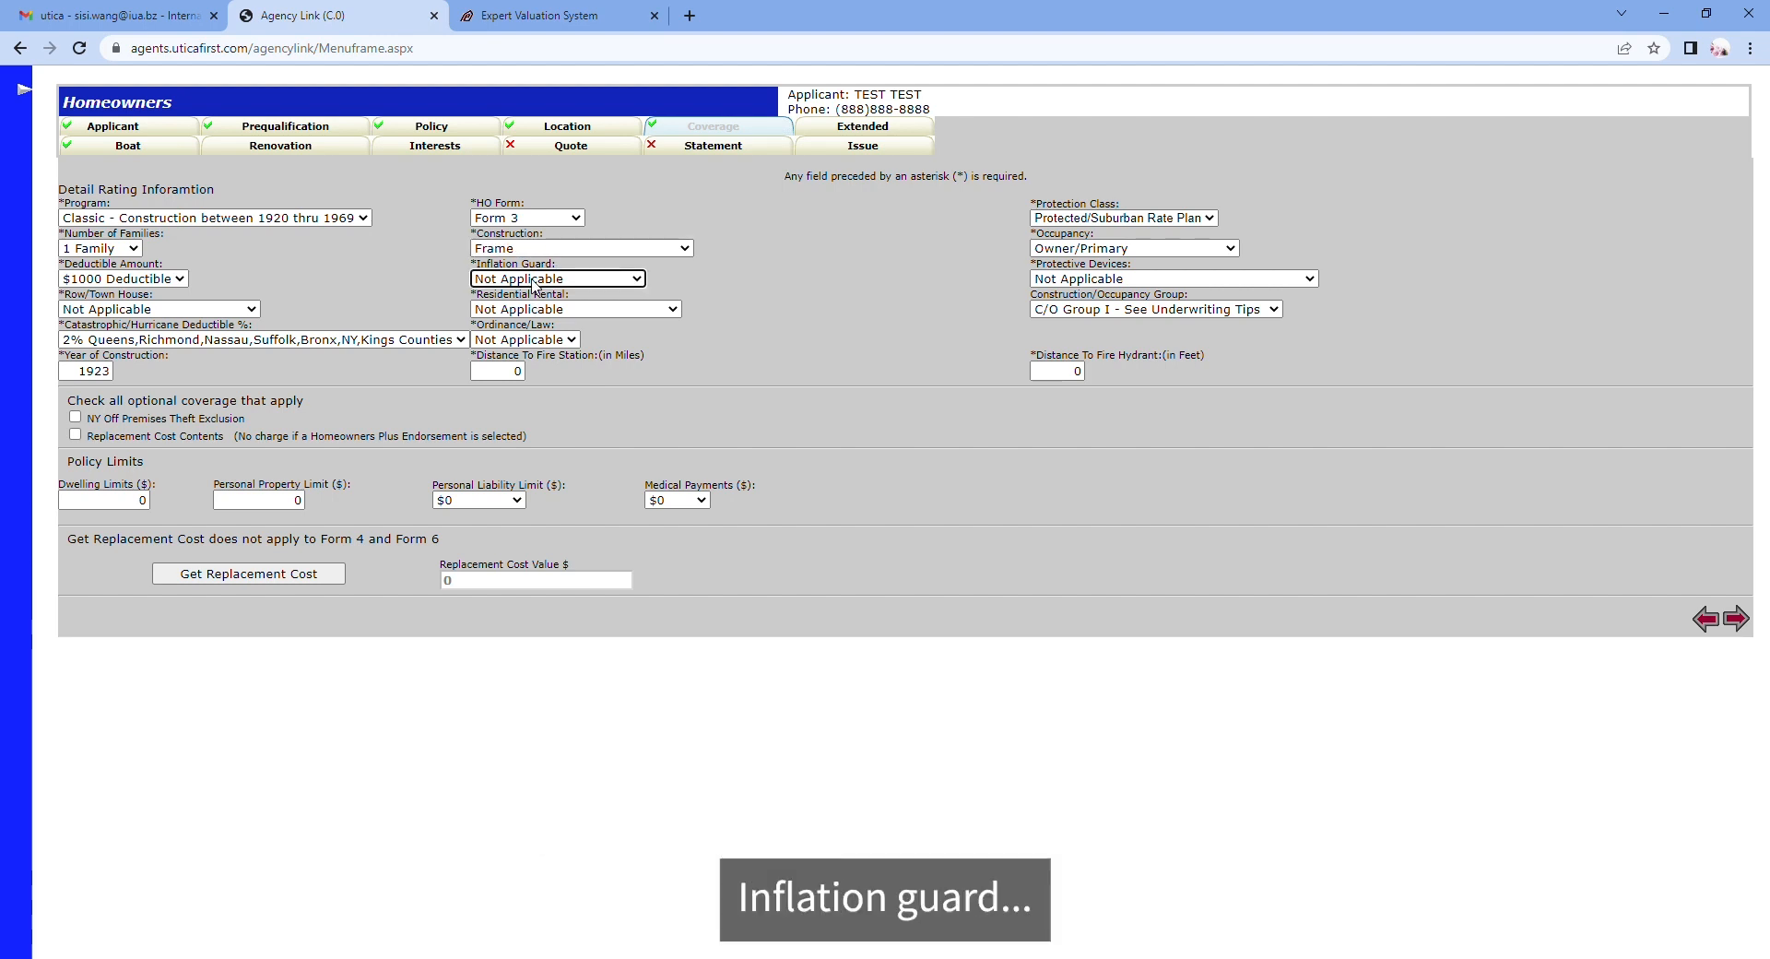
click(537, 312)
click(867, 310)
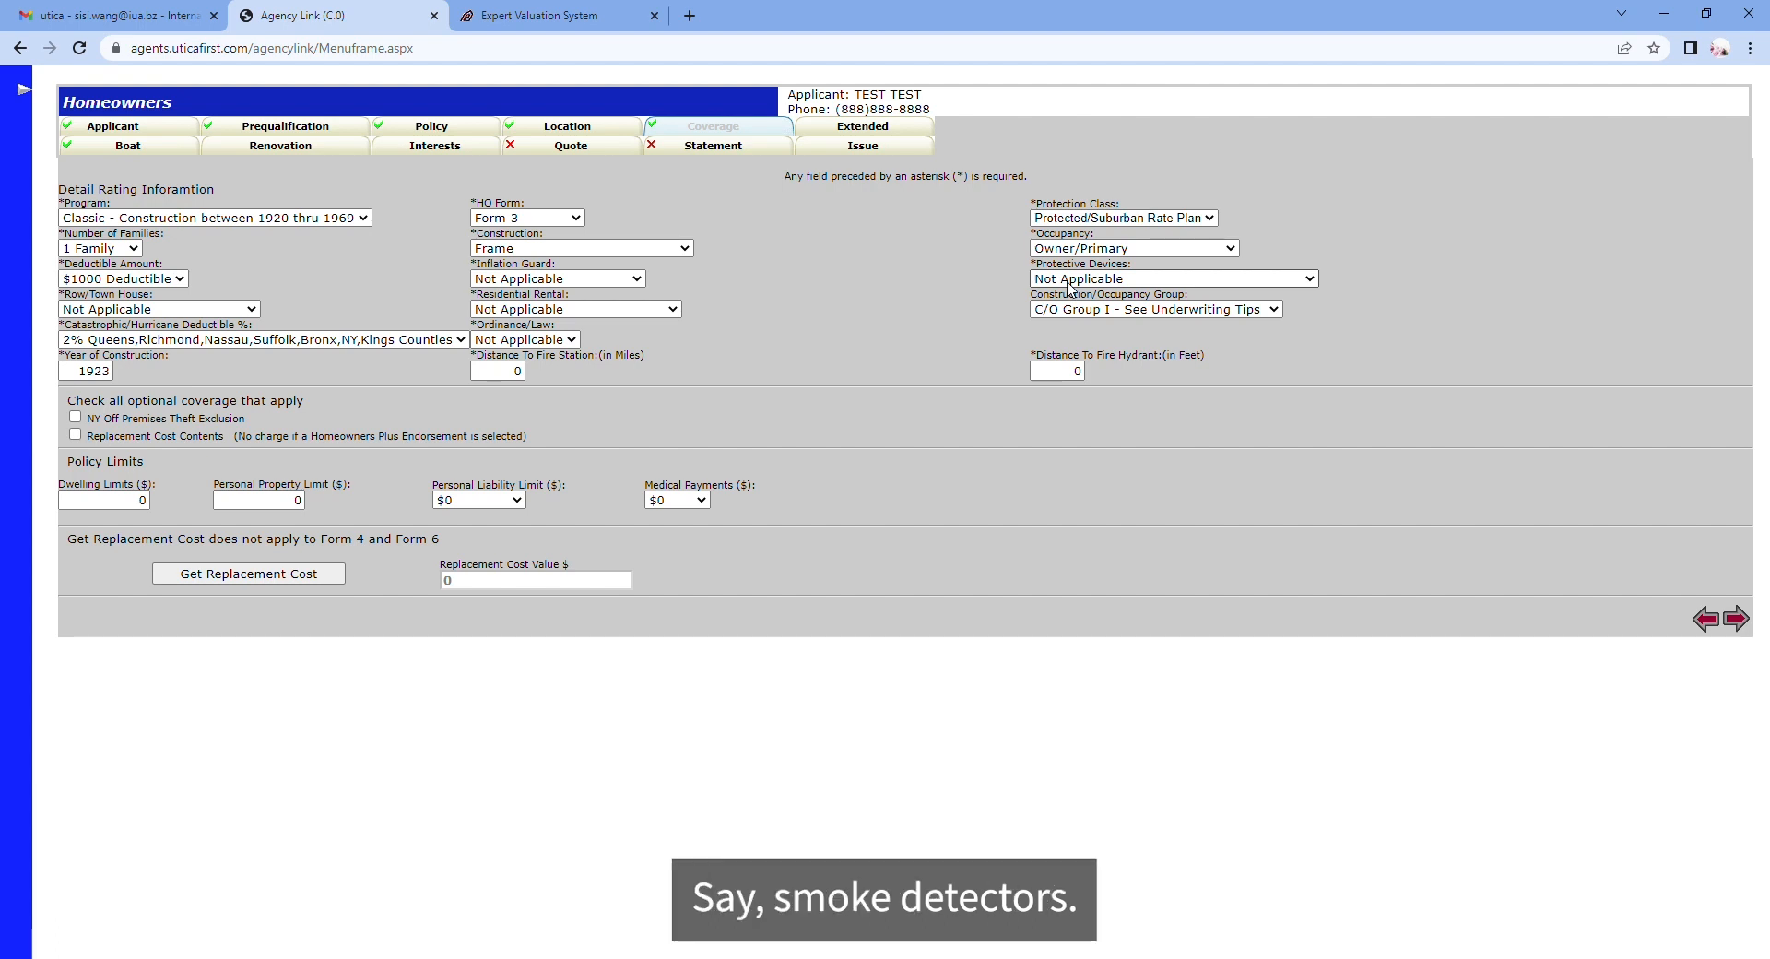
Step: List Smoke Detectors, set fire station to 4 miles and hydrant to 1000 feet, and add NY Off Premises Theft Exclusion
click(1108, 366)
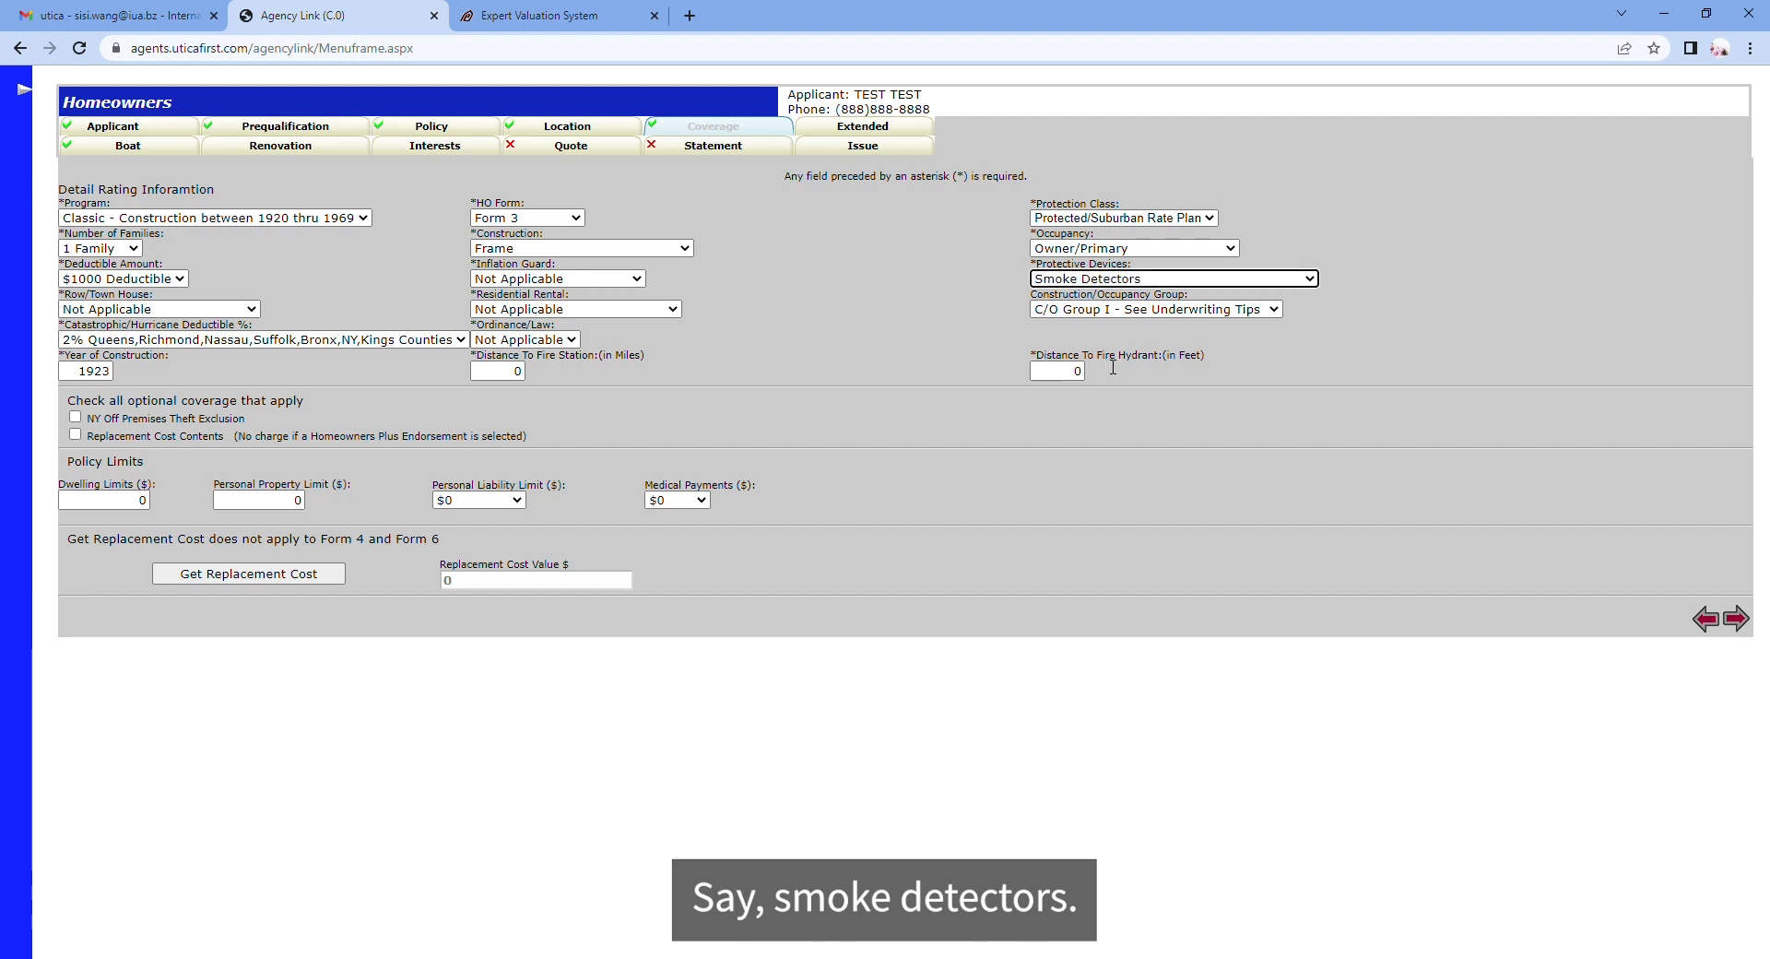
click(514, 371)
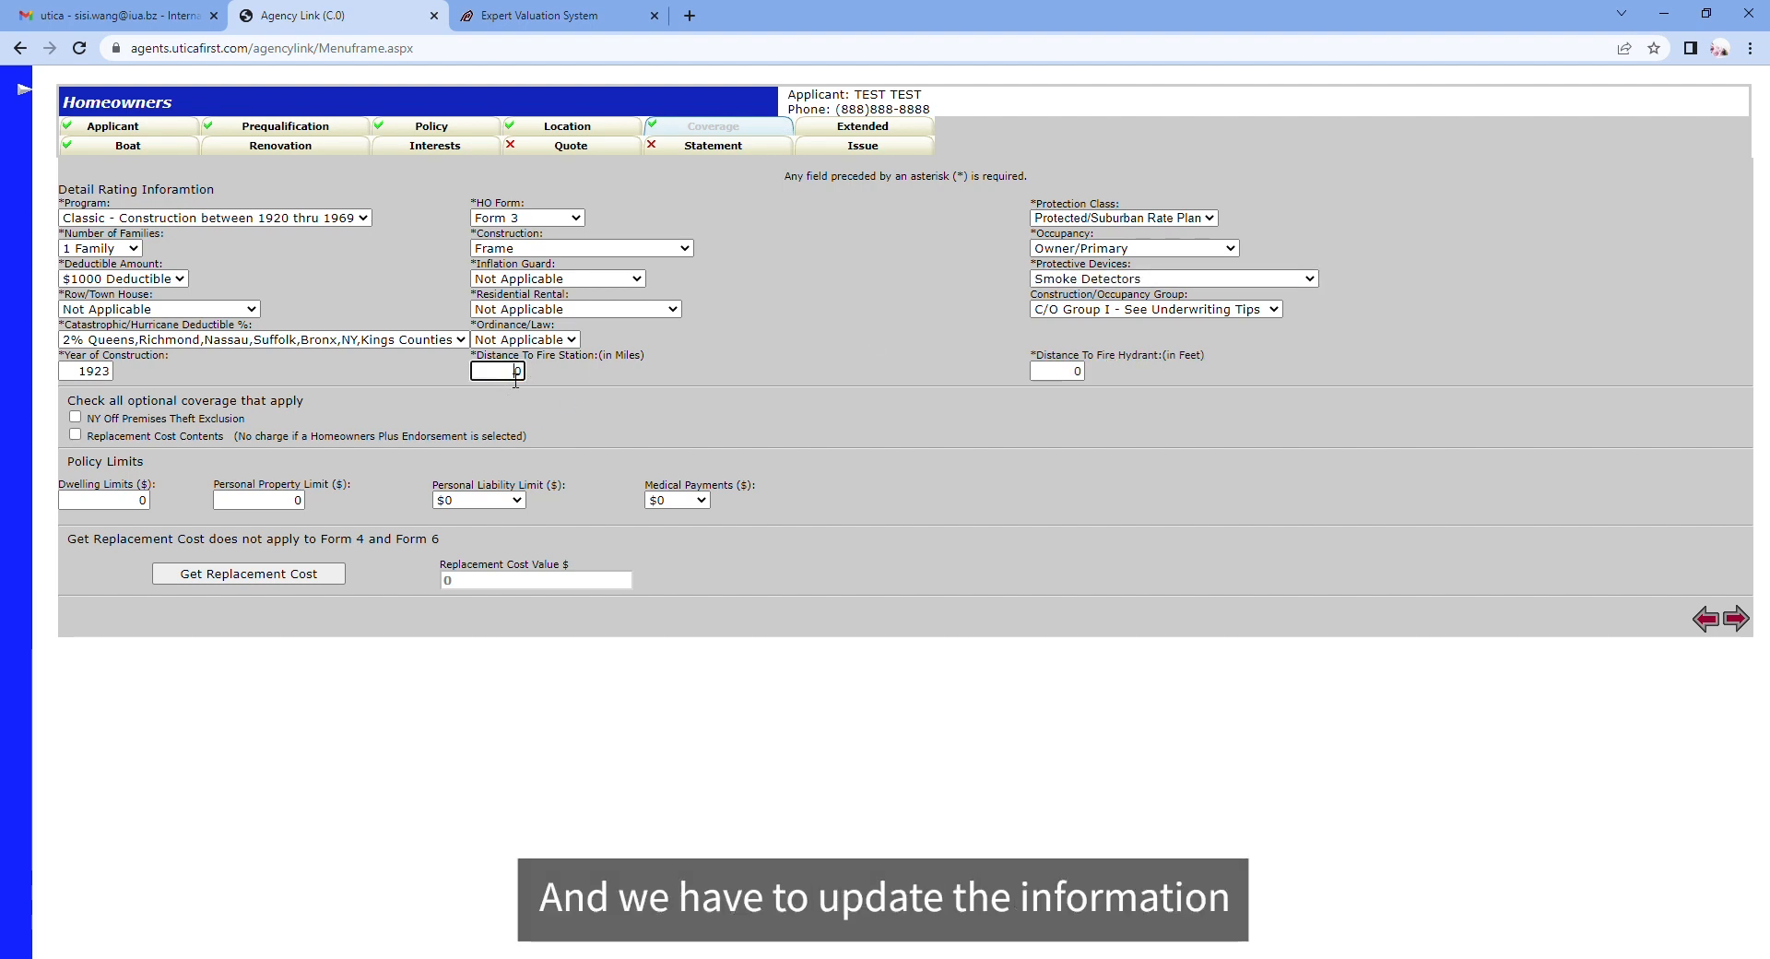
drag(516, 374, 551, 380)
text(4)
drag(1076, 373, 1126, 380)
text(1000)
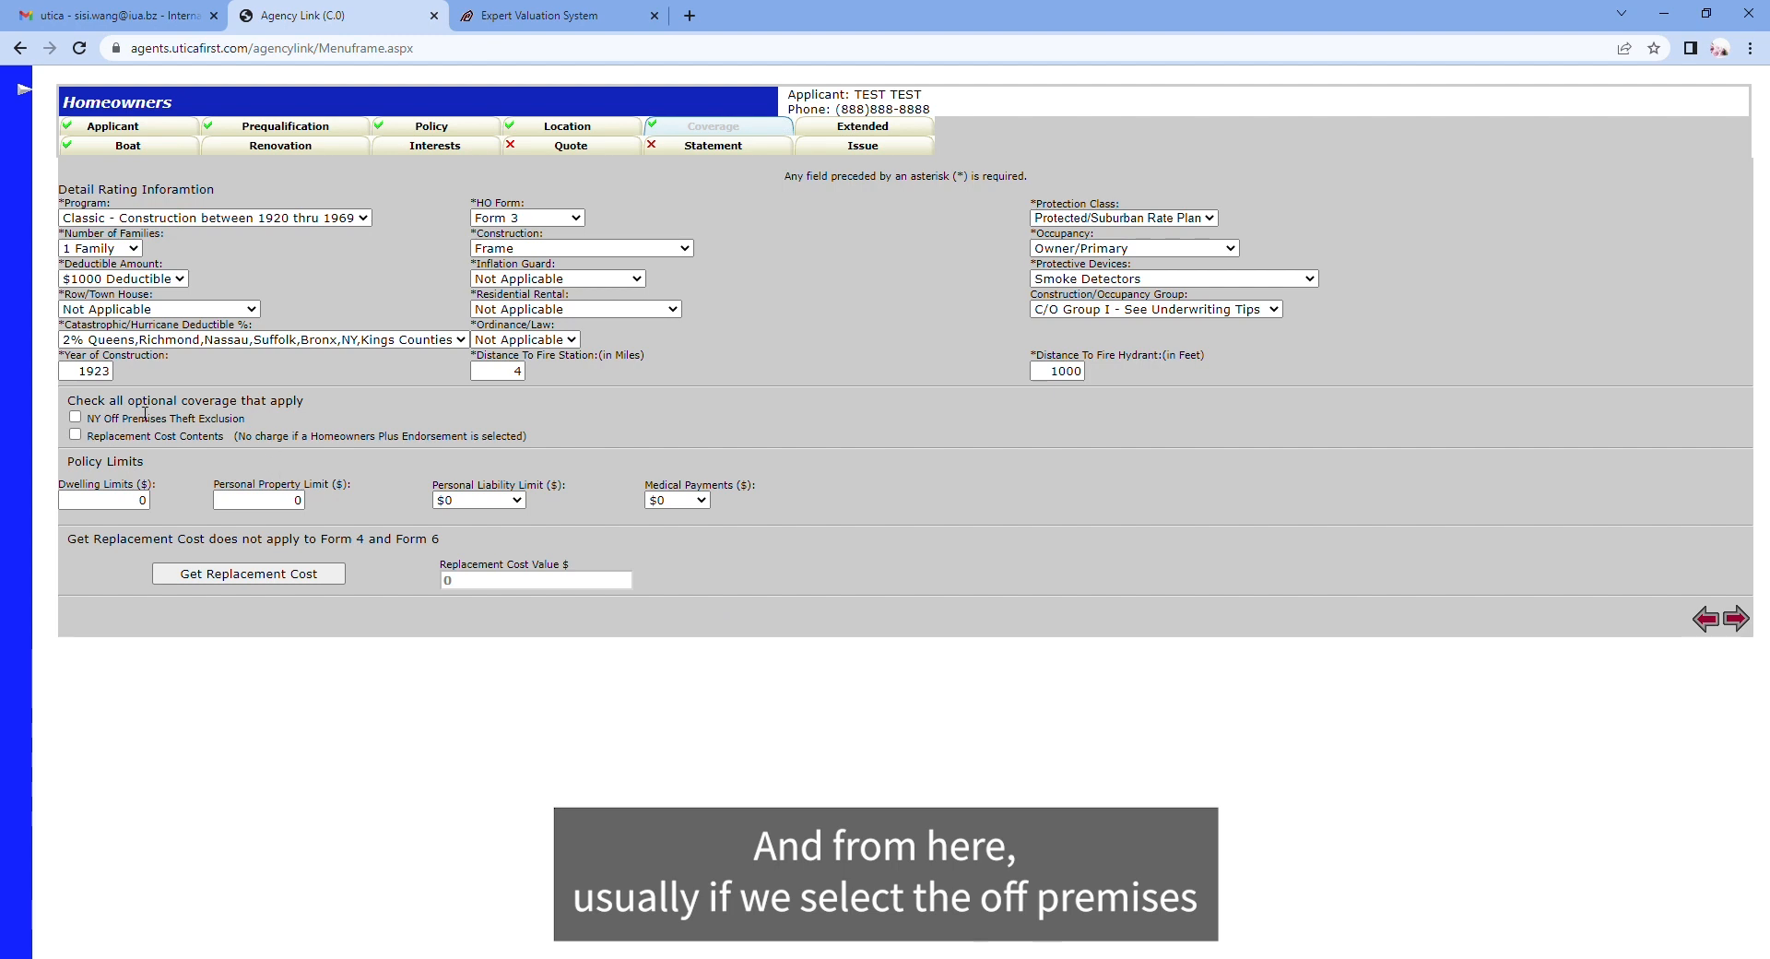
click(76, 418)
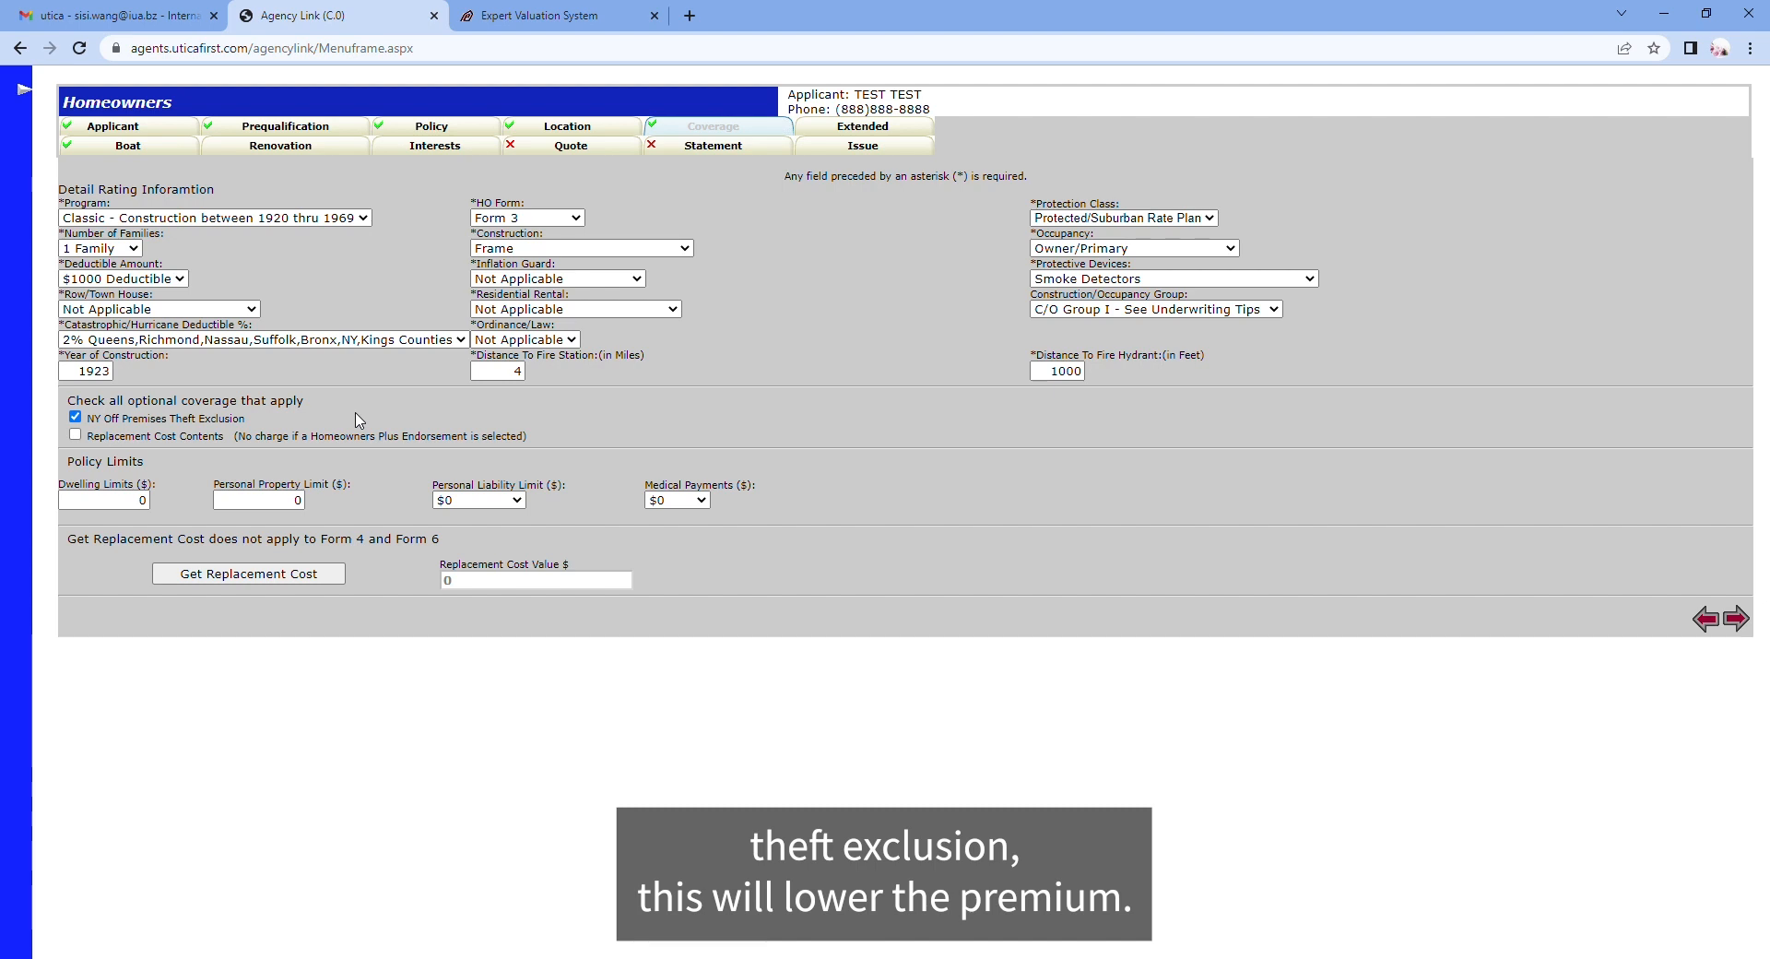
click(143, 502)
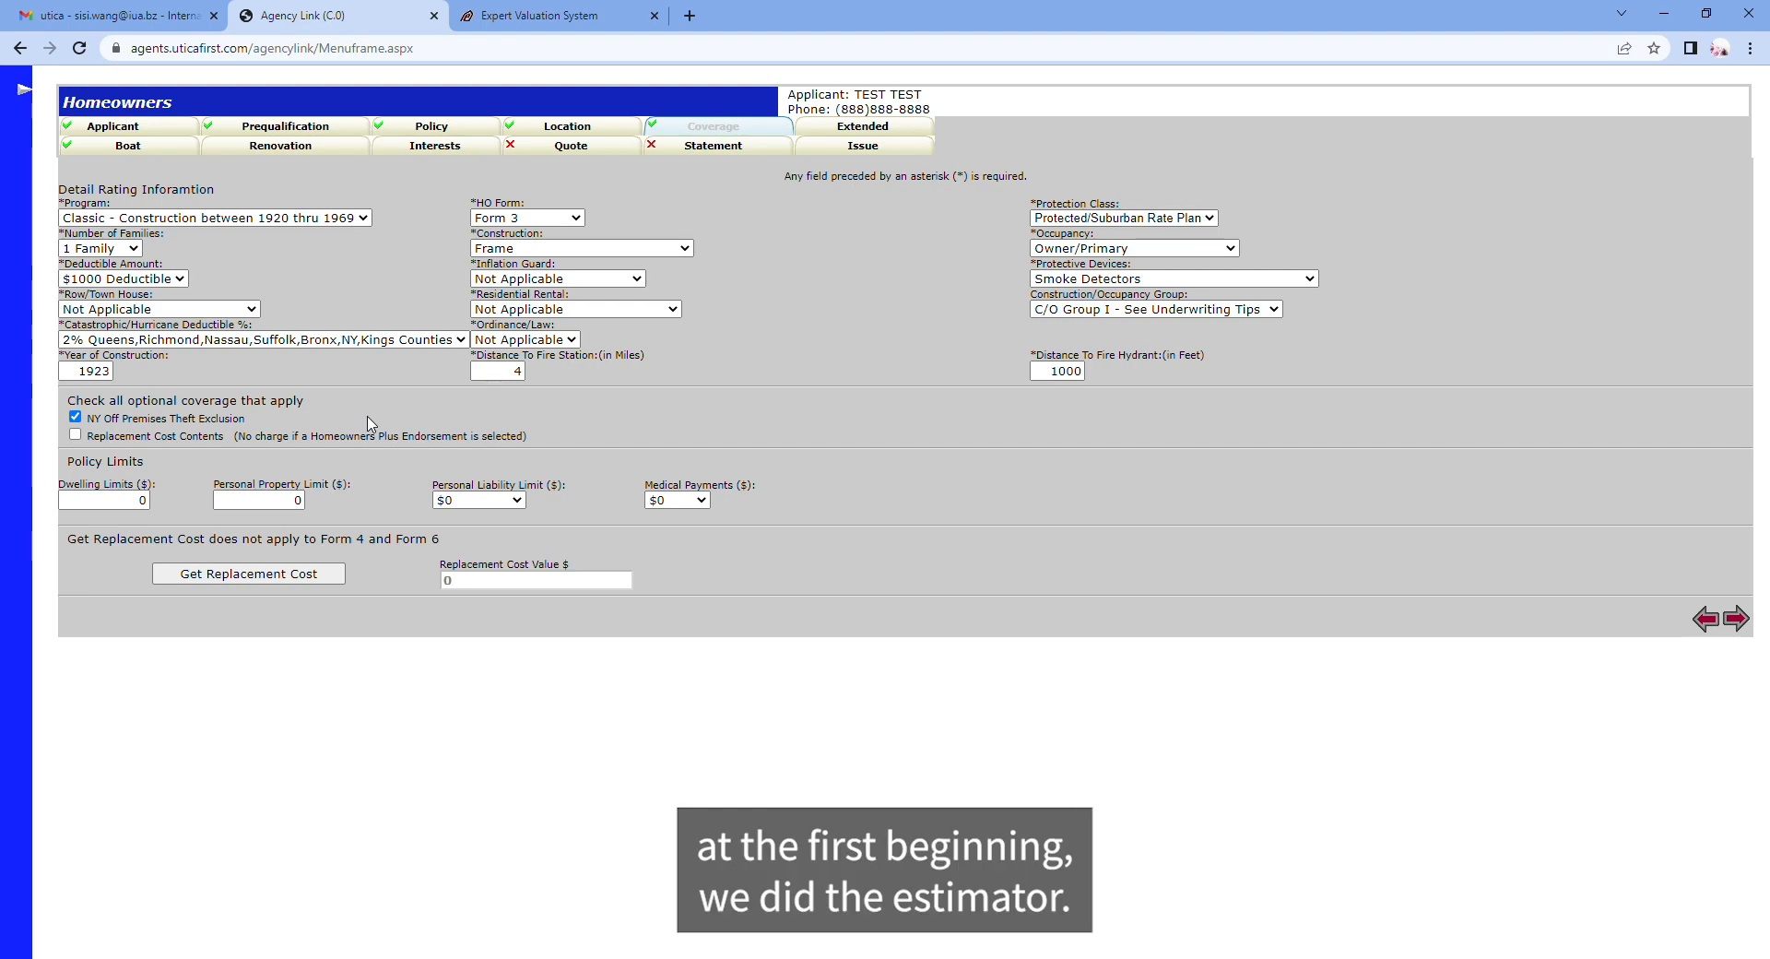
Step: Enter the e2Value replacement cost of 908000 as the Dwelling Limit
click(519, 18)
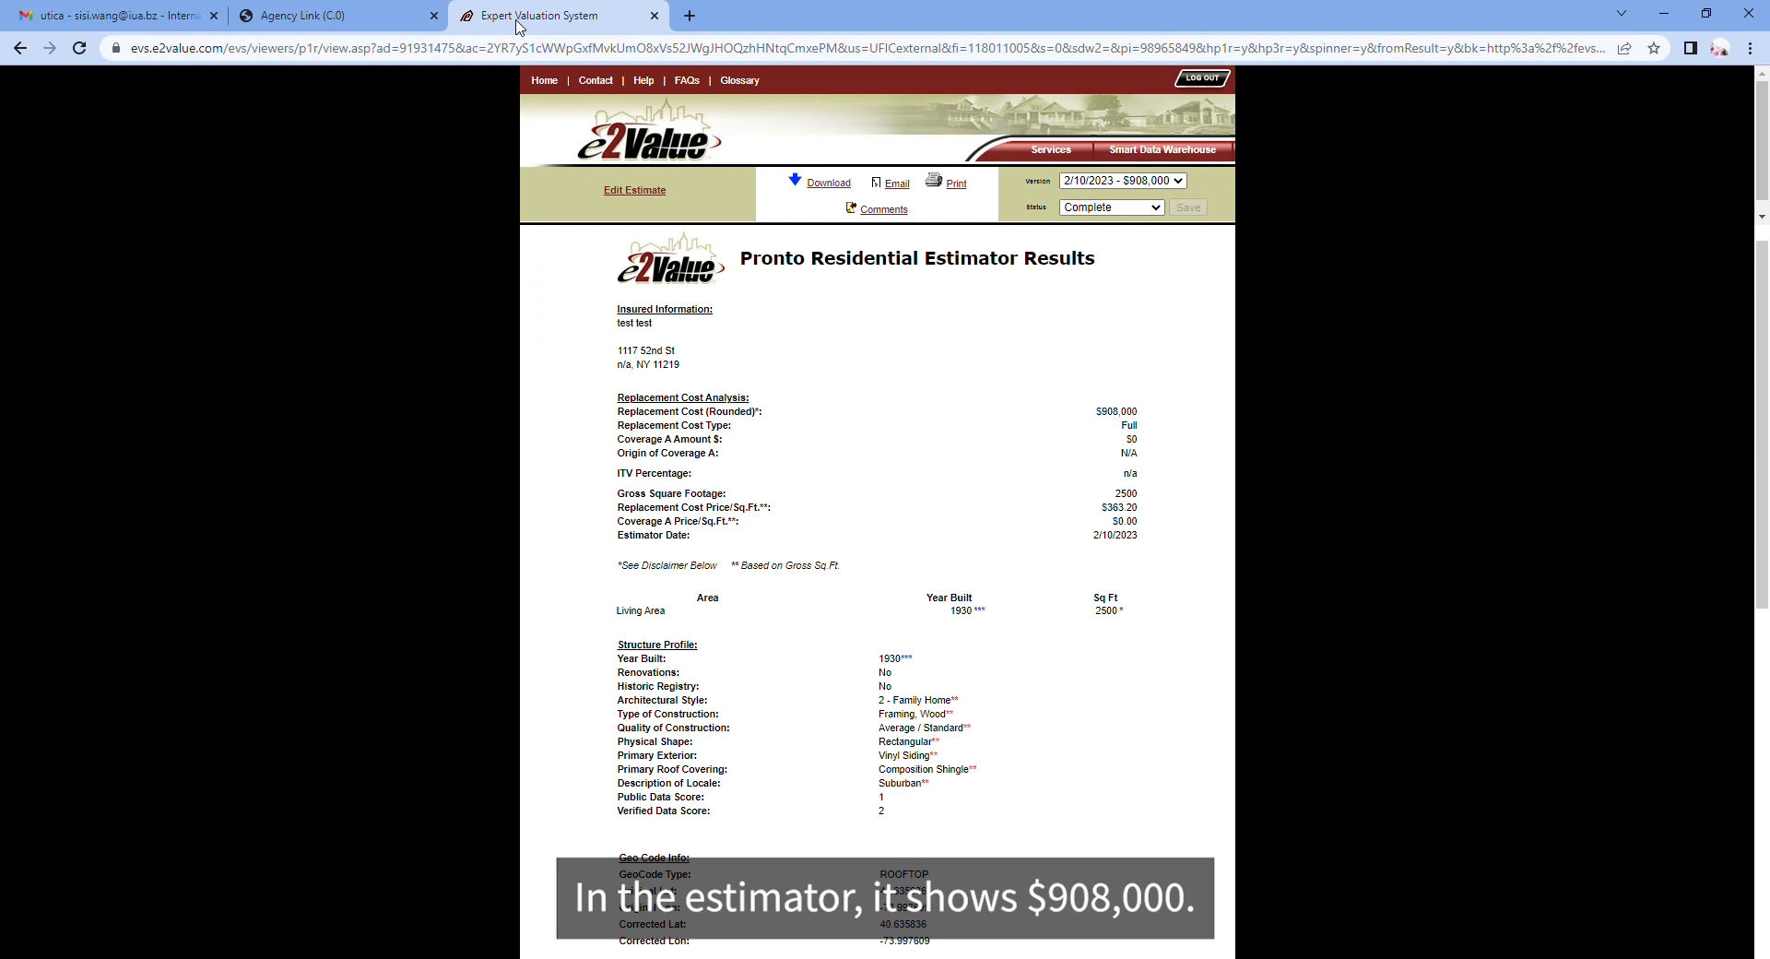
drag(1093, 411, 1157, 413)
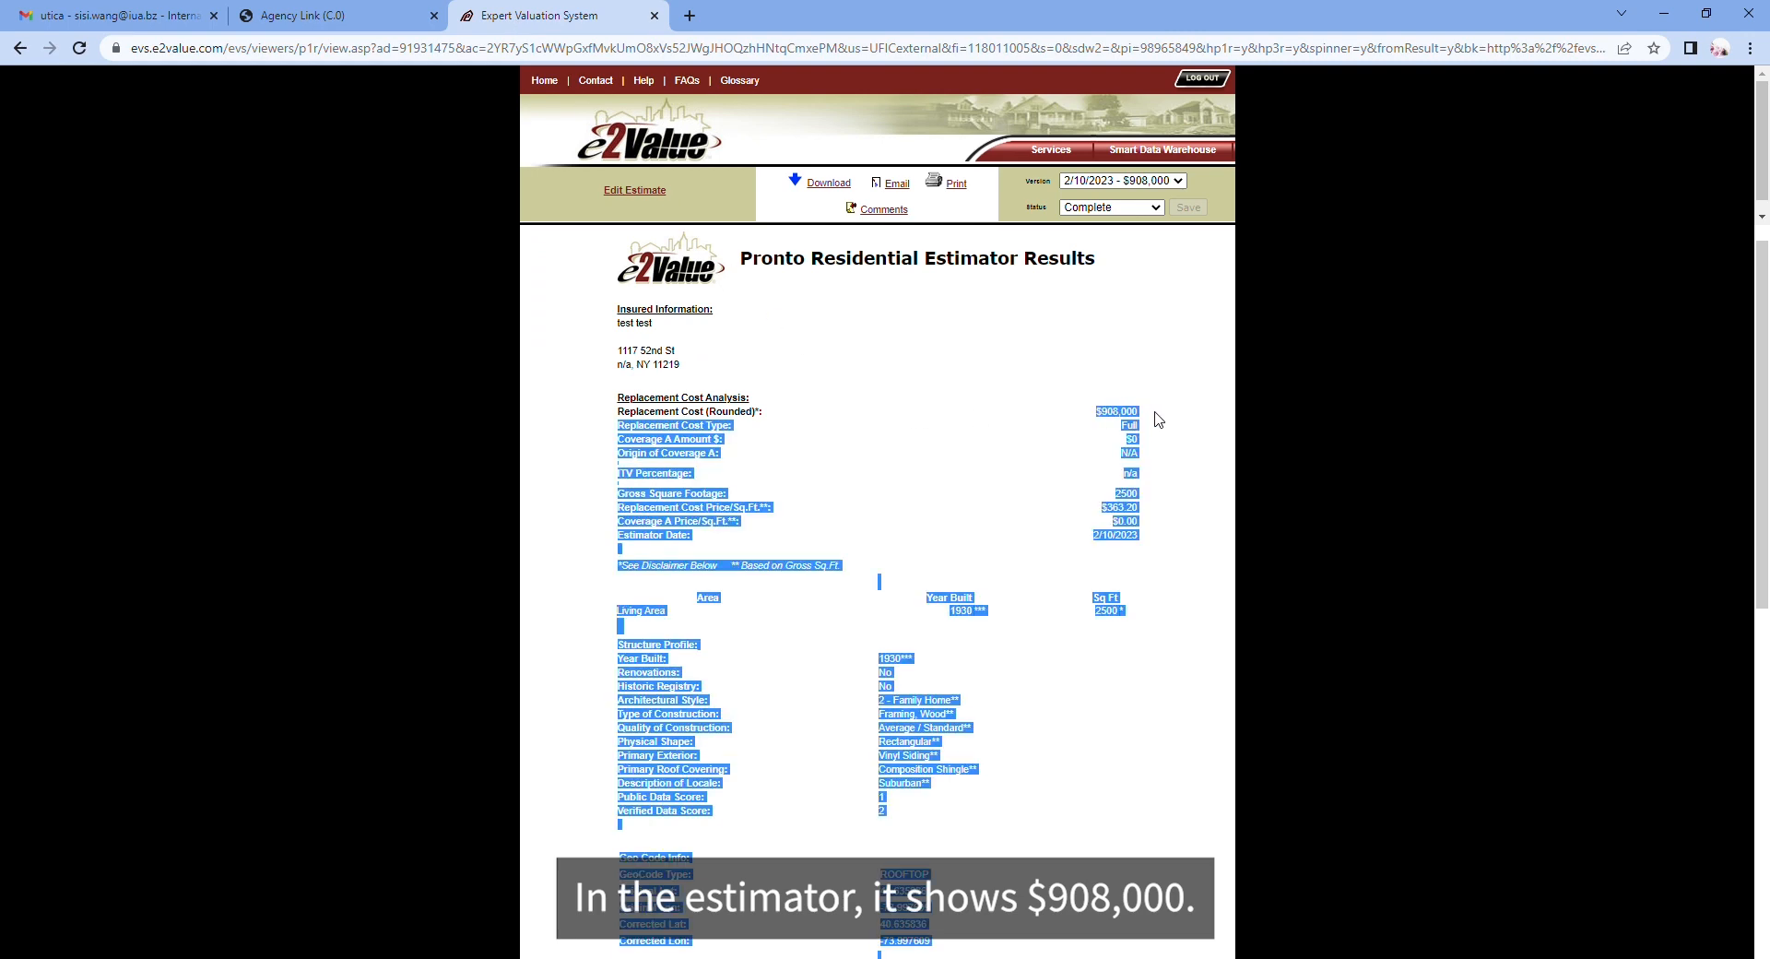
click(1156, 414)
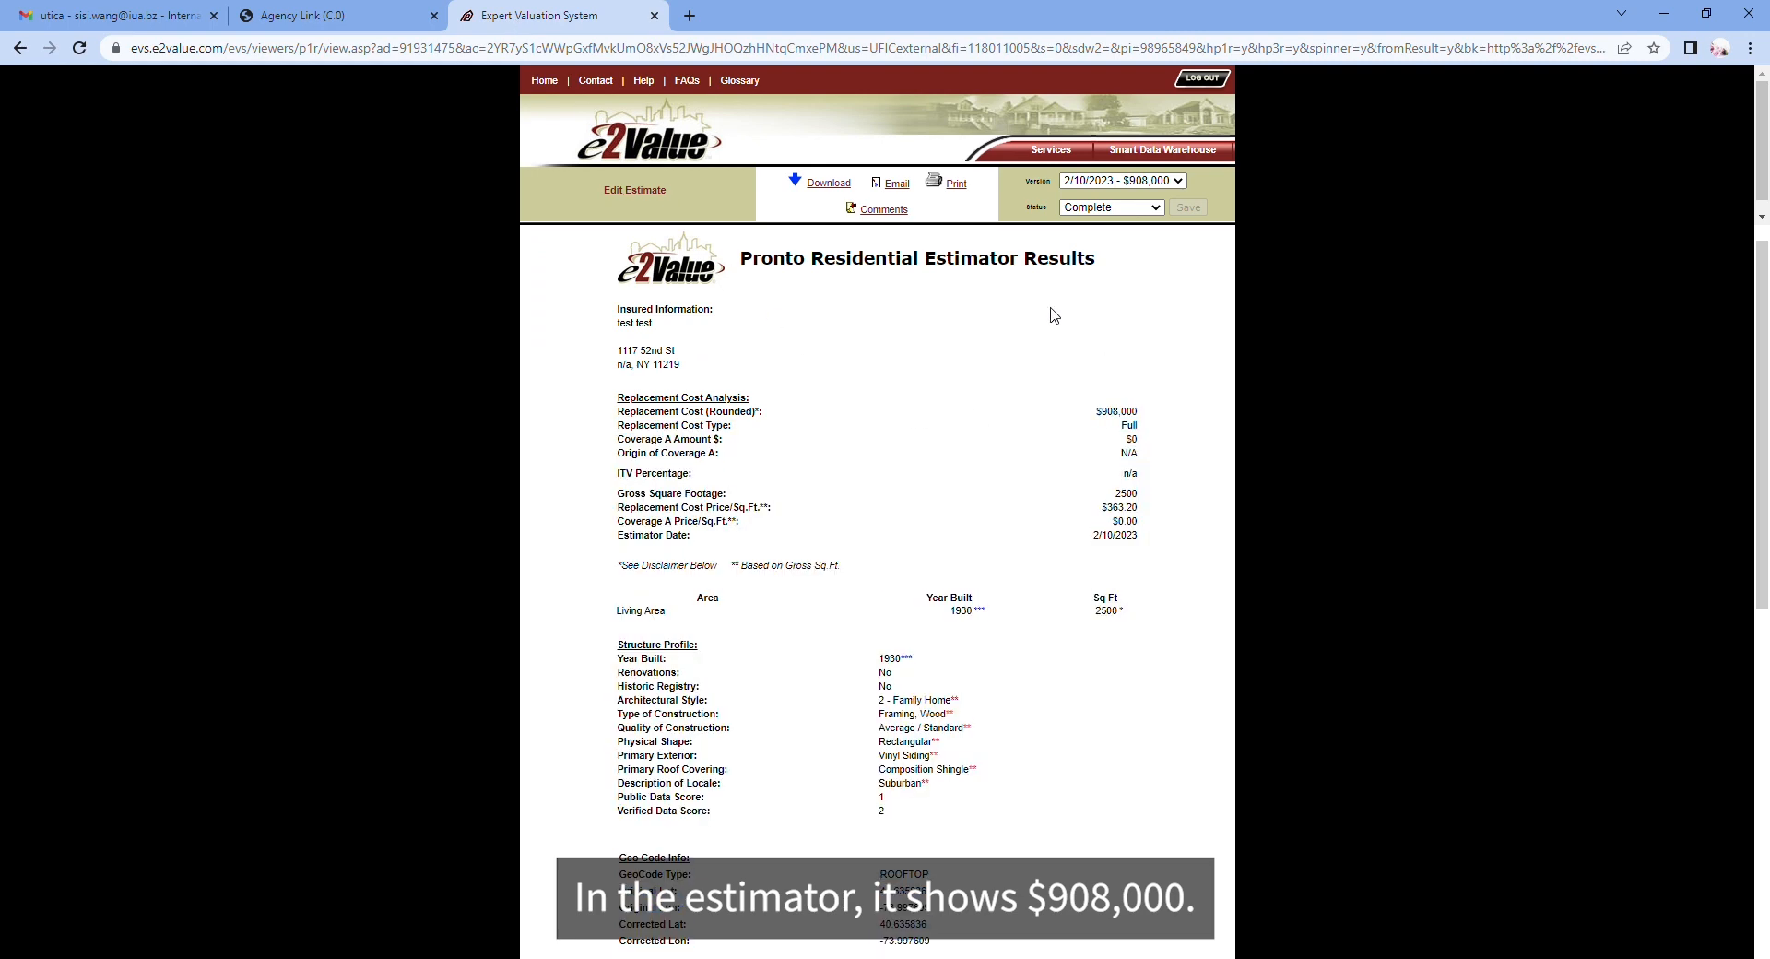
click(297, 20)
click(111, 500)
text(908000)
click(764, 543)
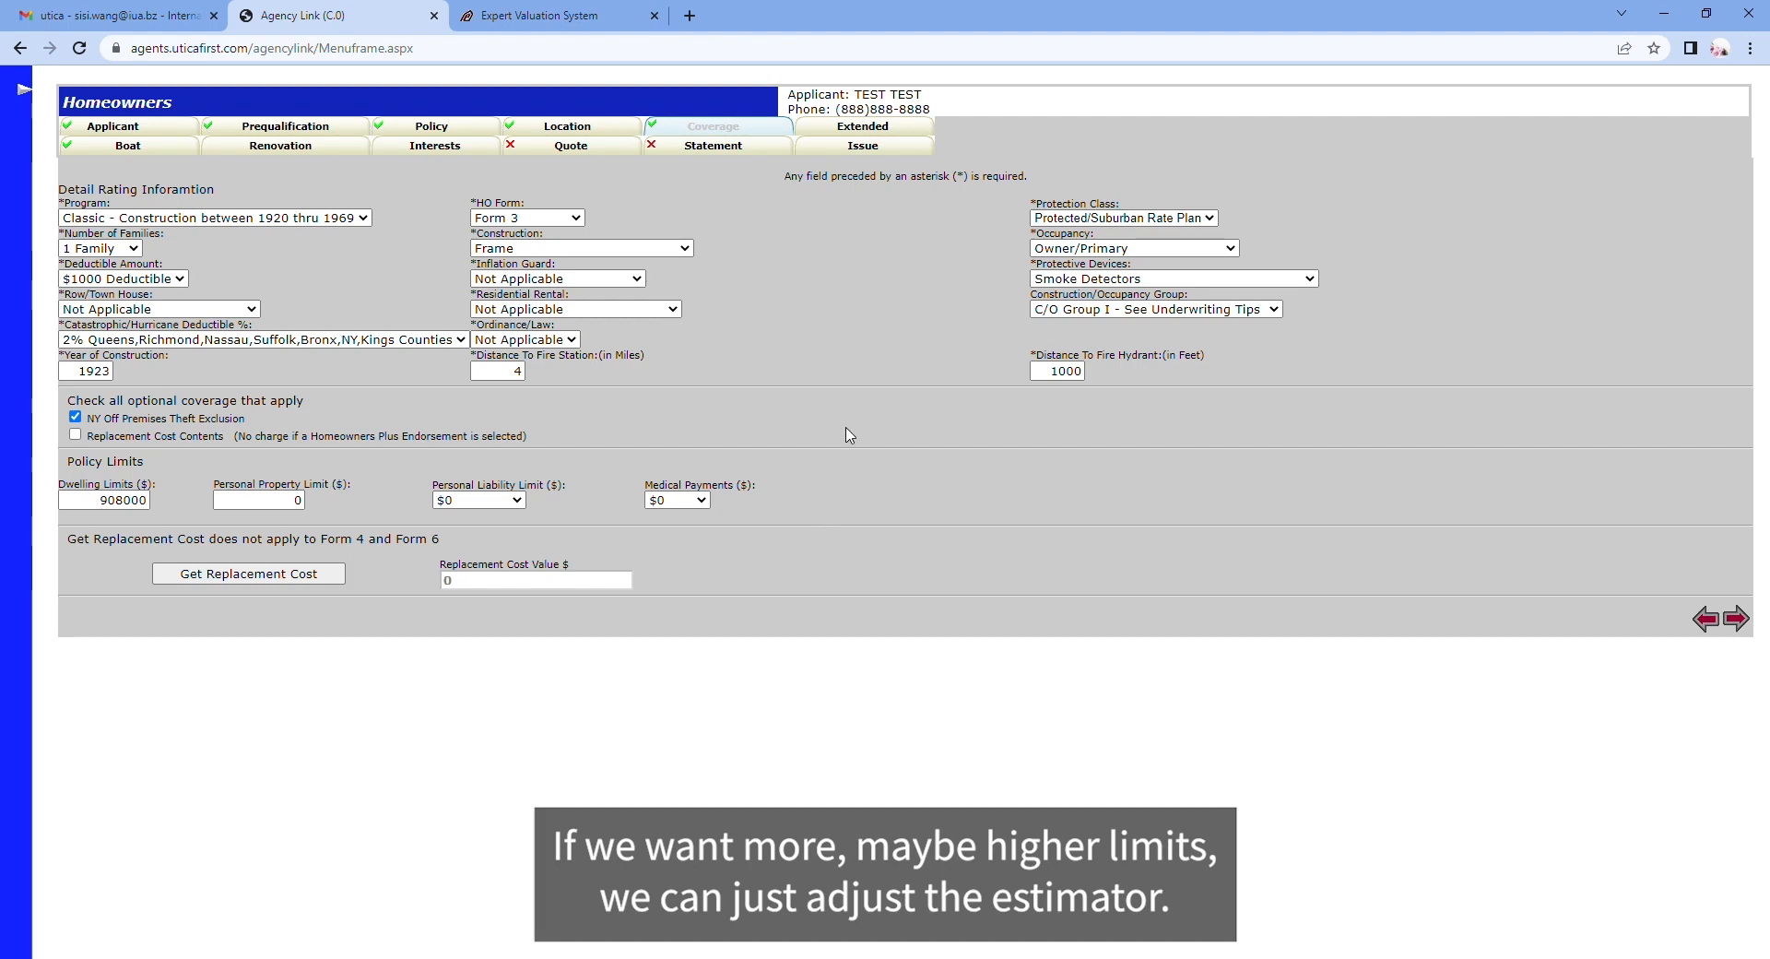
Step: Look over the e2Value estimate results again, then return to the Agency Link coverage form
click(557, 20)
scroll(1028, 715, down, 3)
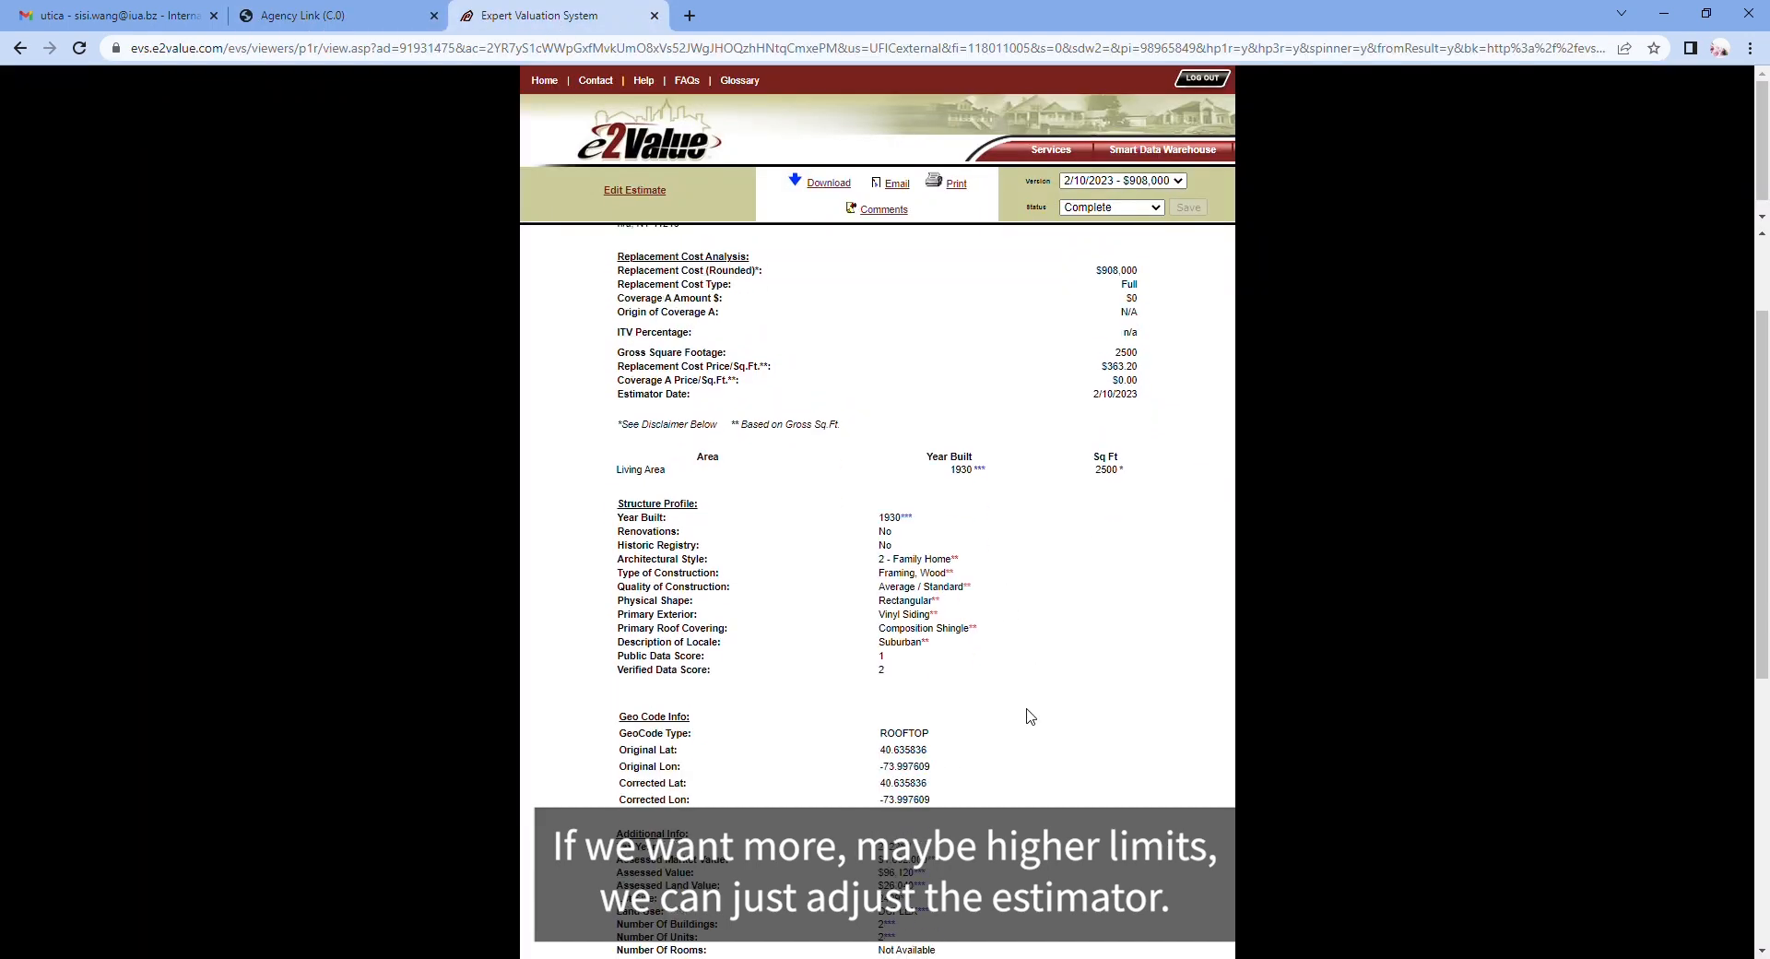
scroll(1030, 716, up, 1)
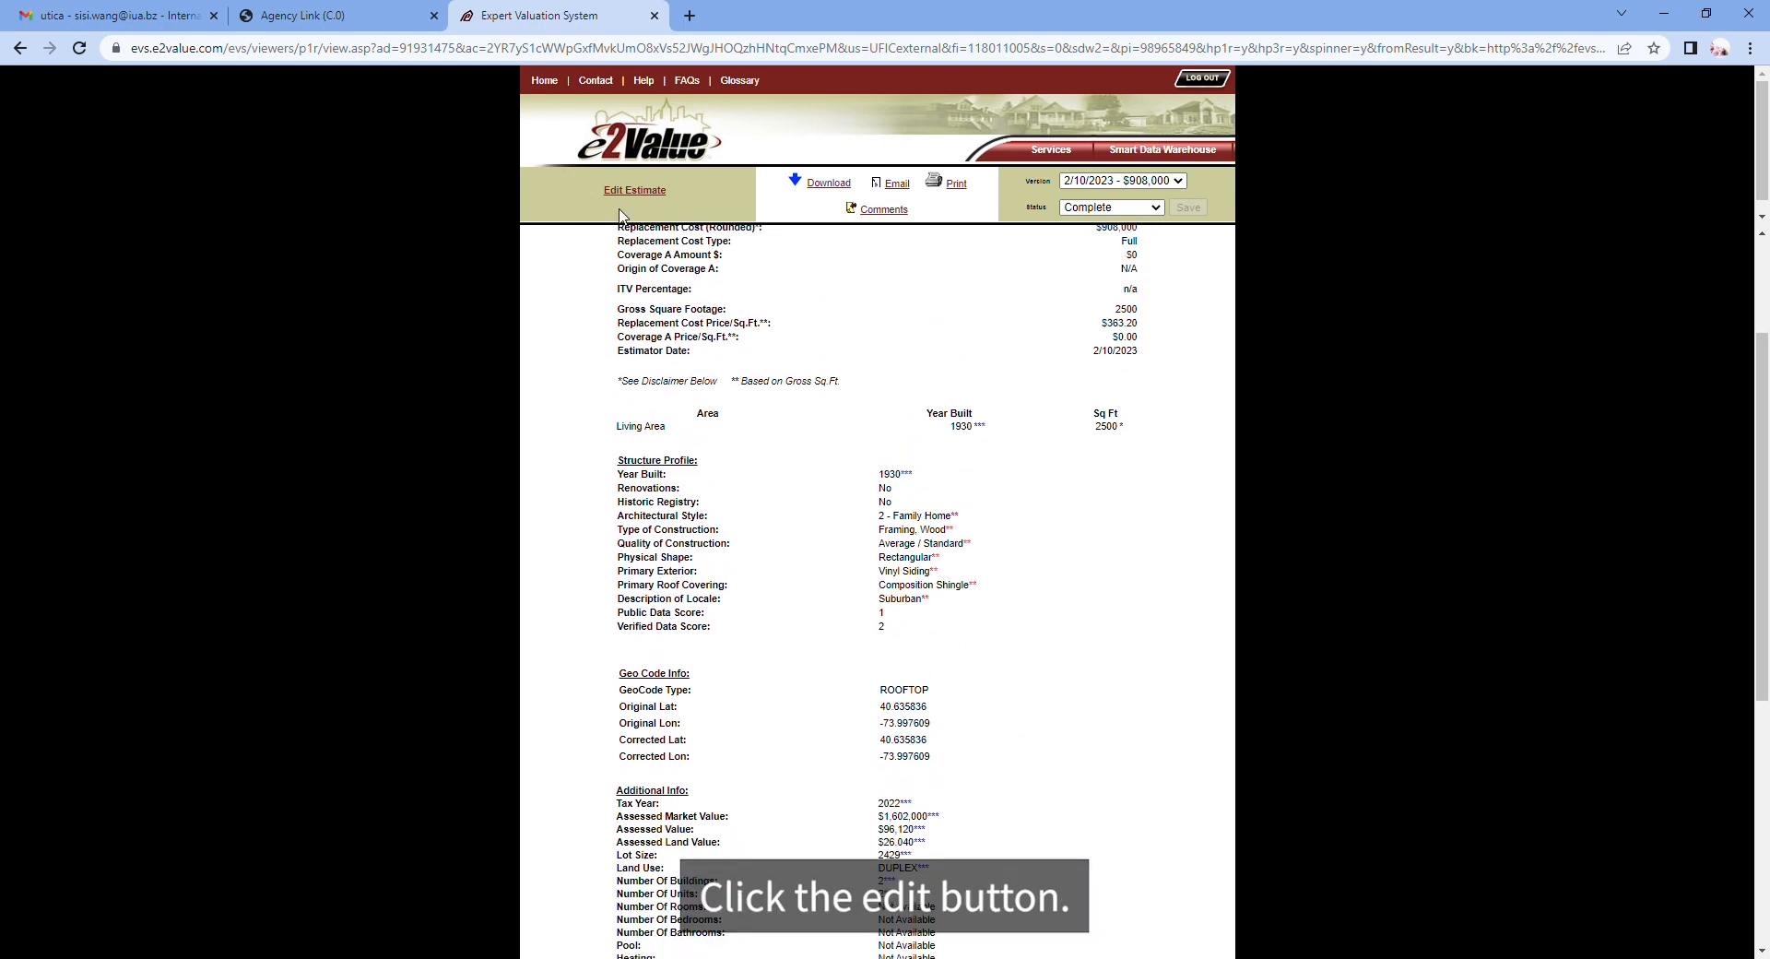
scroll(1146, 581, up, 3)
scroll(1079, 727, down, 5)
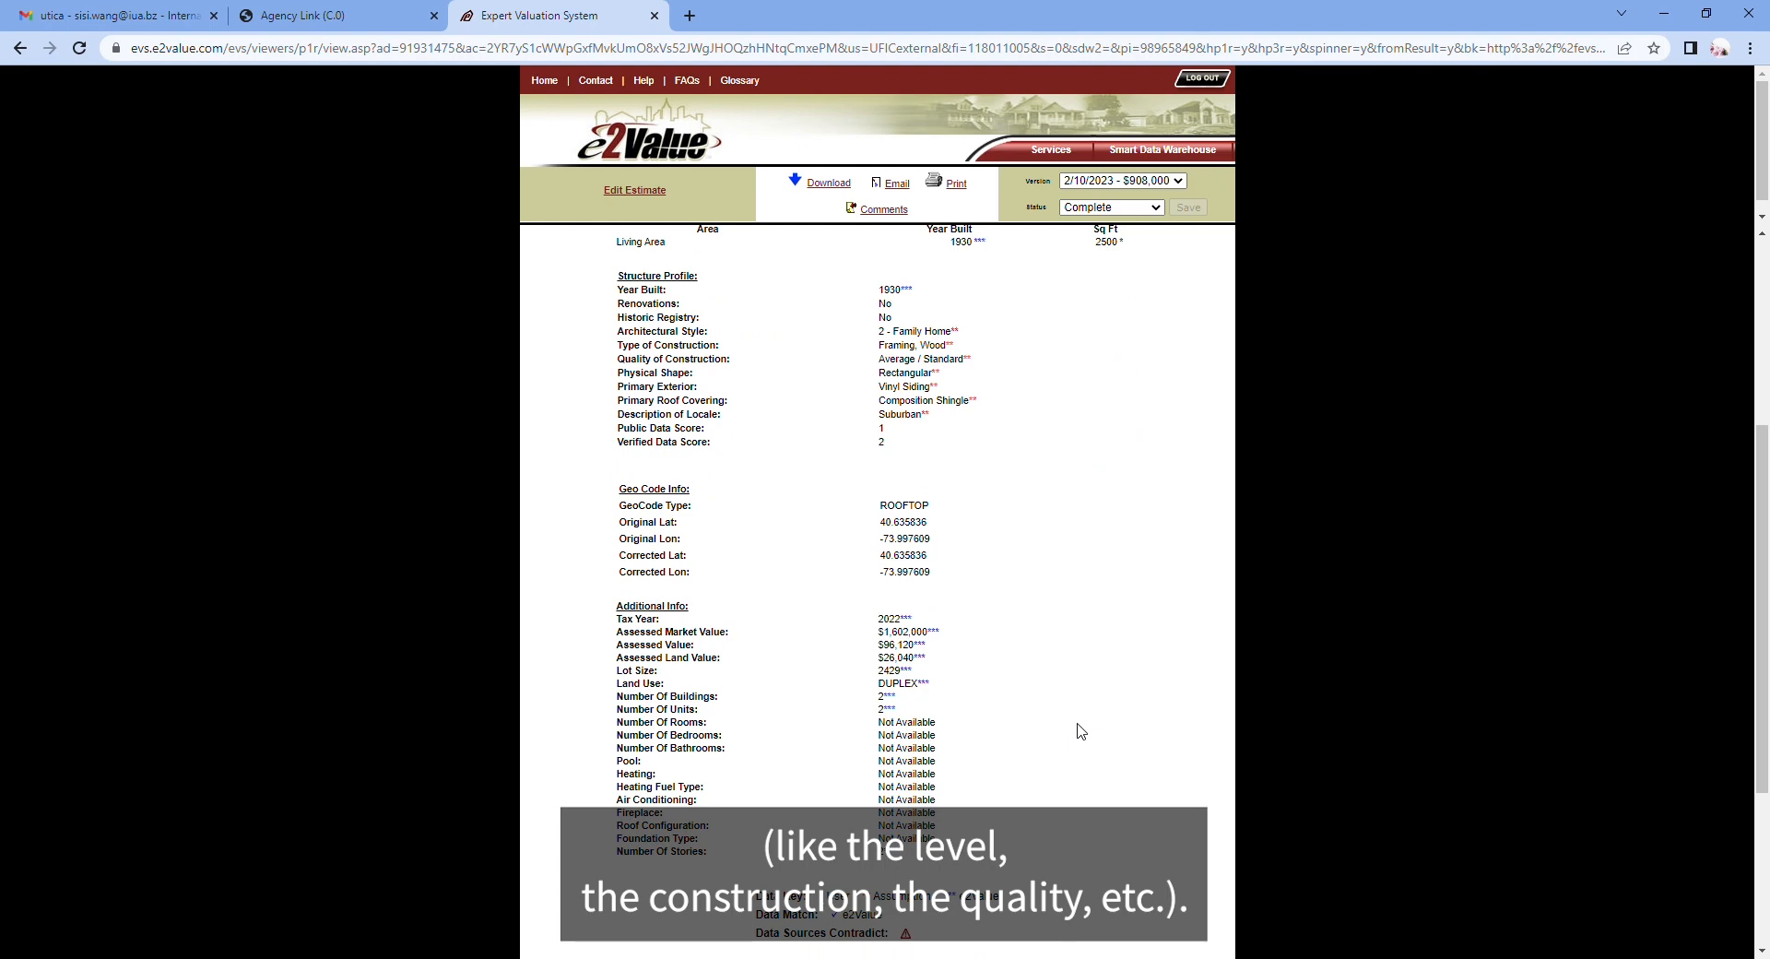
scroll(1079, 715, up, 4)
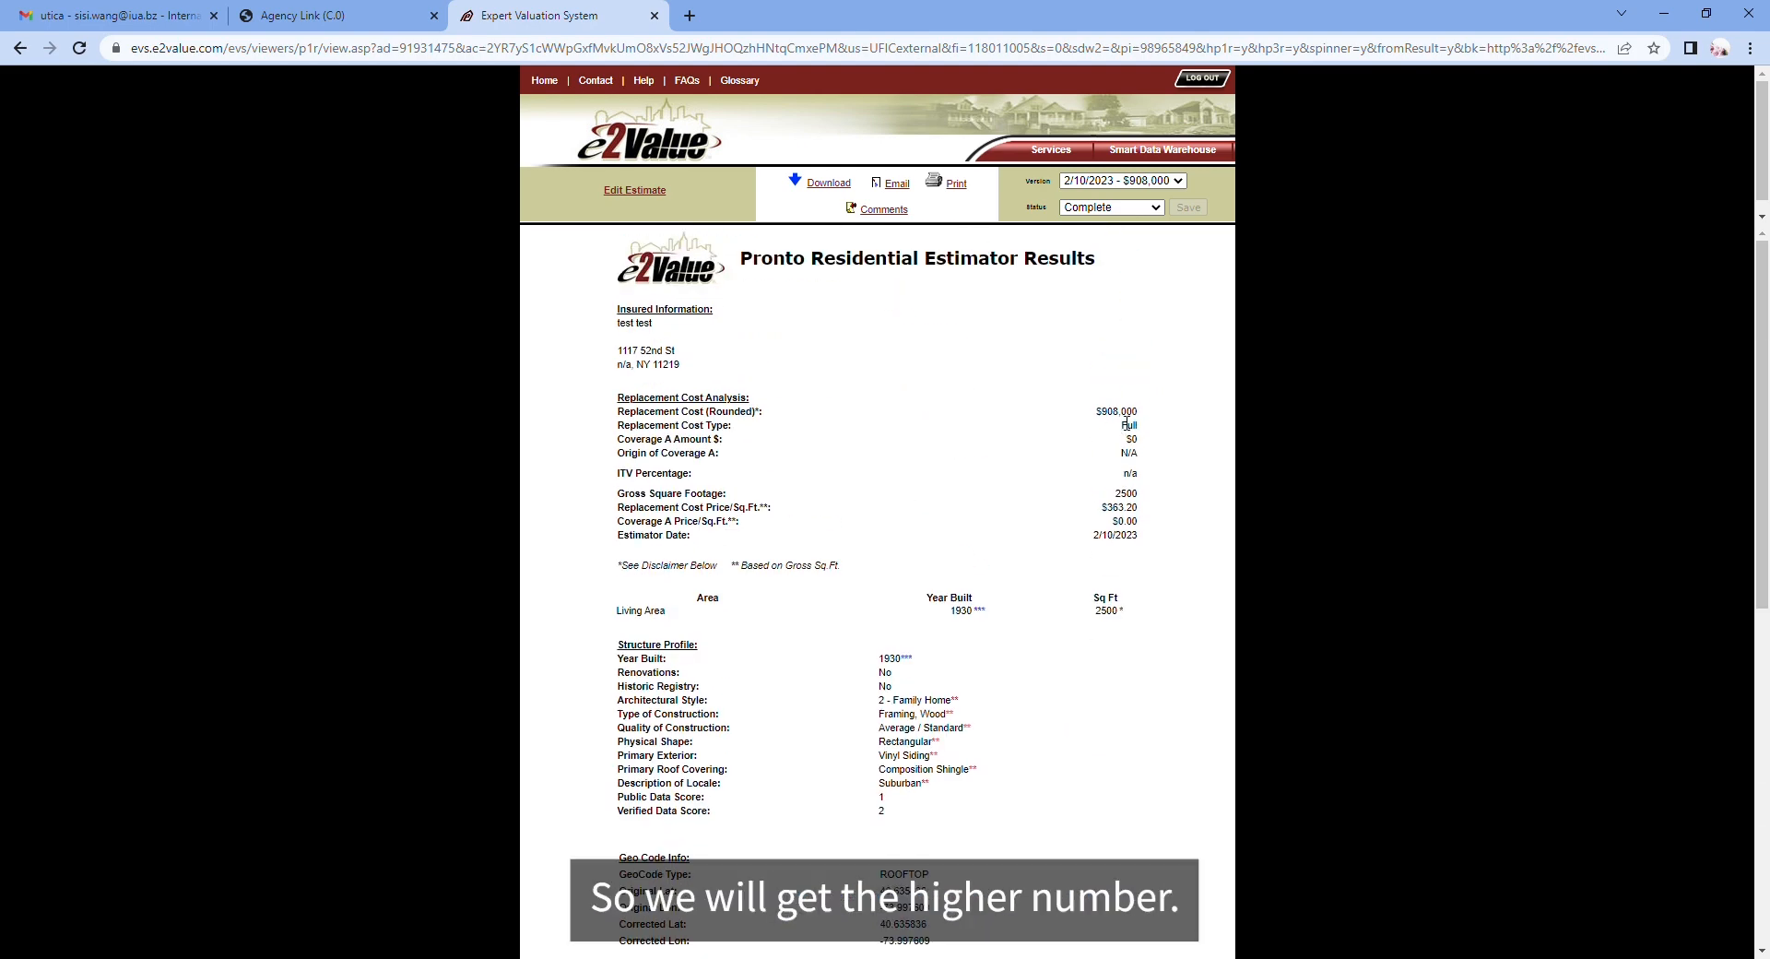
click(371, 17)
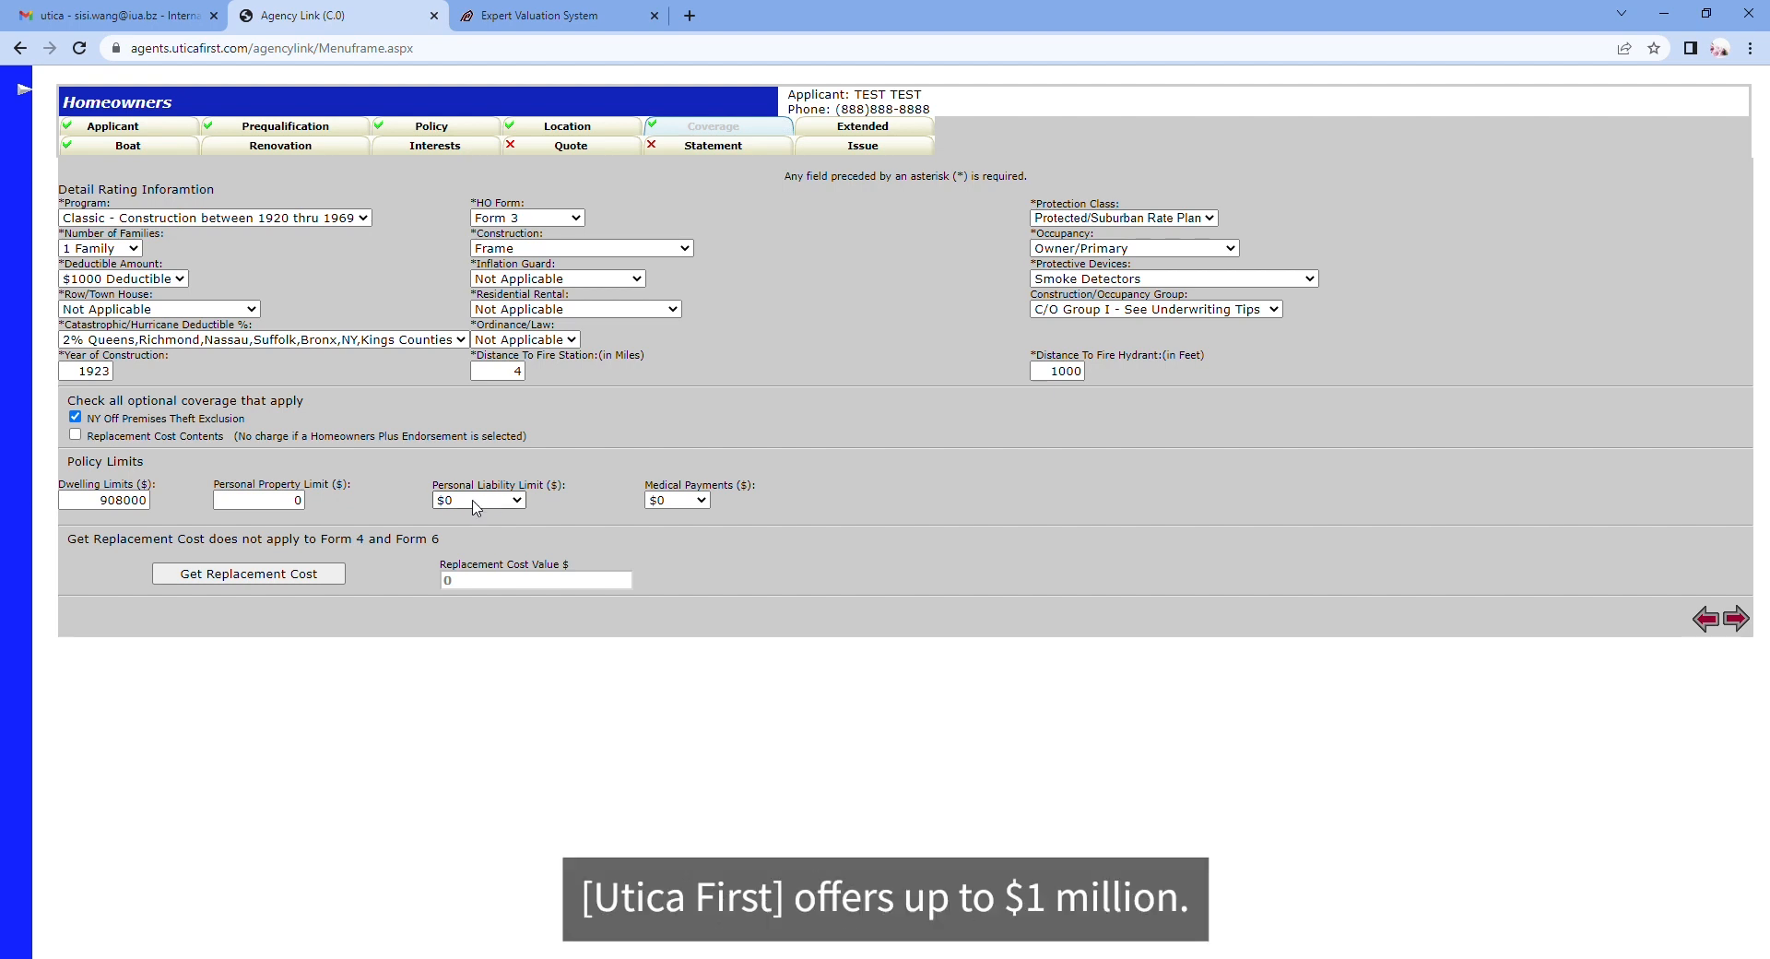
Step: Set personal liability to $500,000 and medical payments to $5,000, then continue to the Extended Coverage List
click(495, 609)
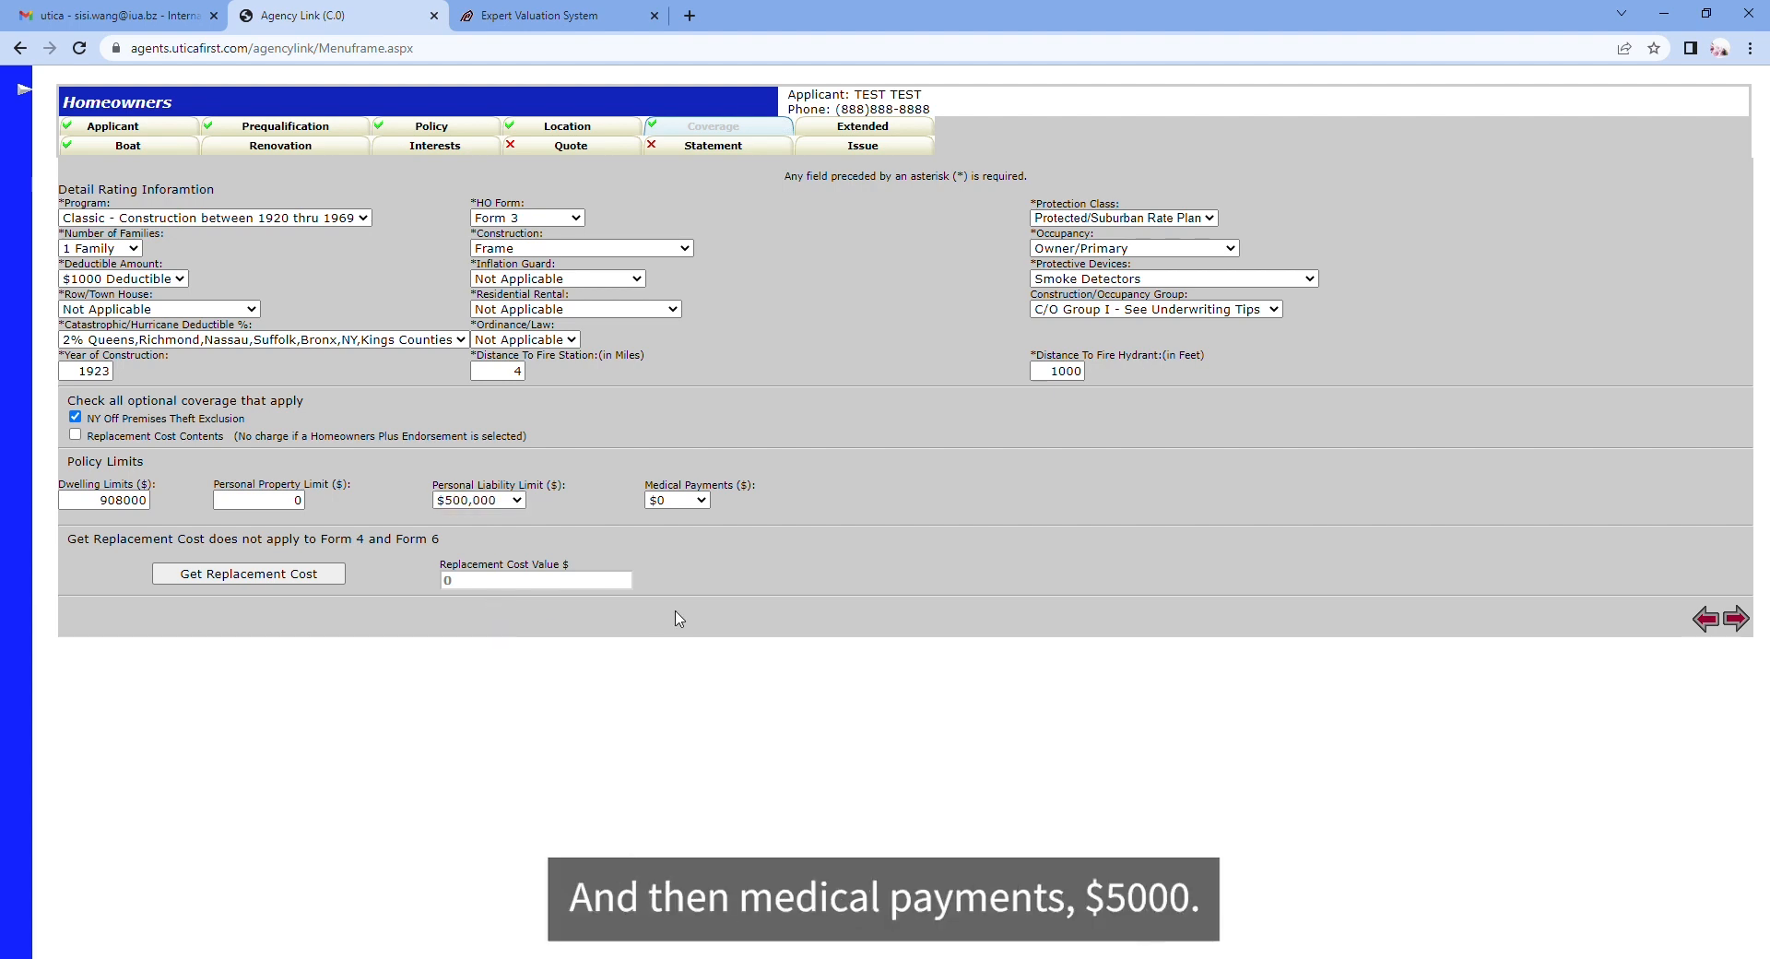
click(665, 504)
click(684, 684)
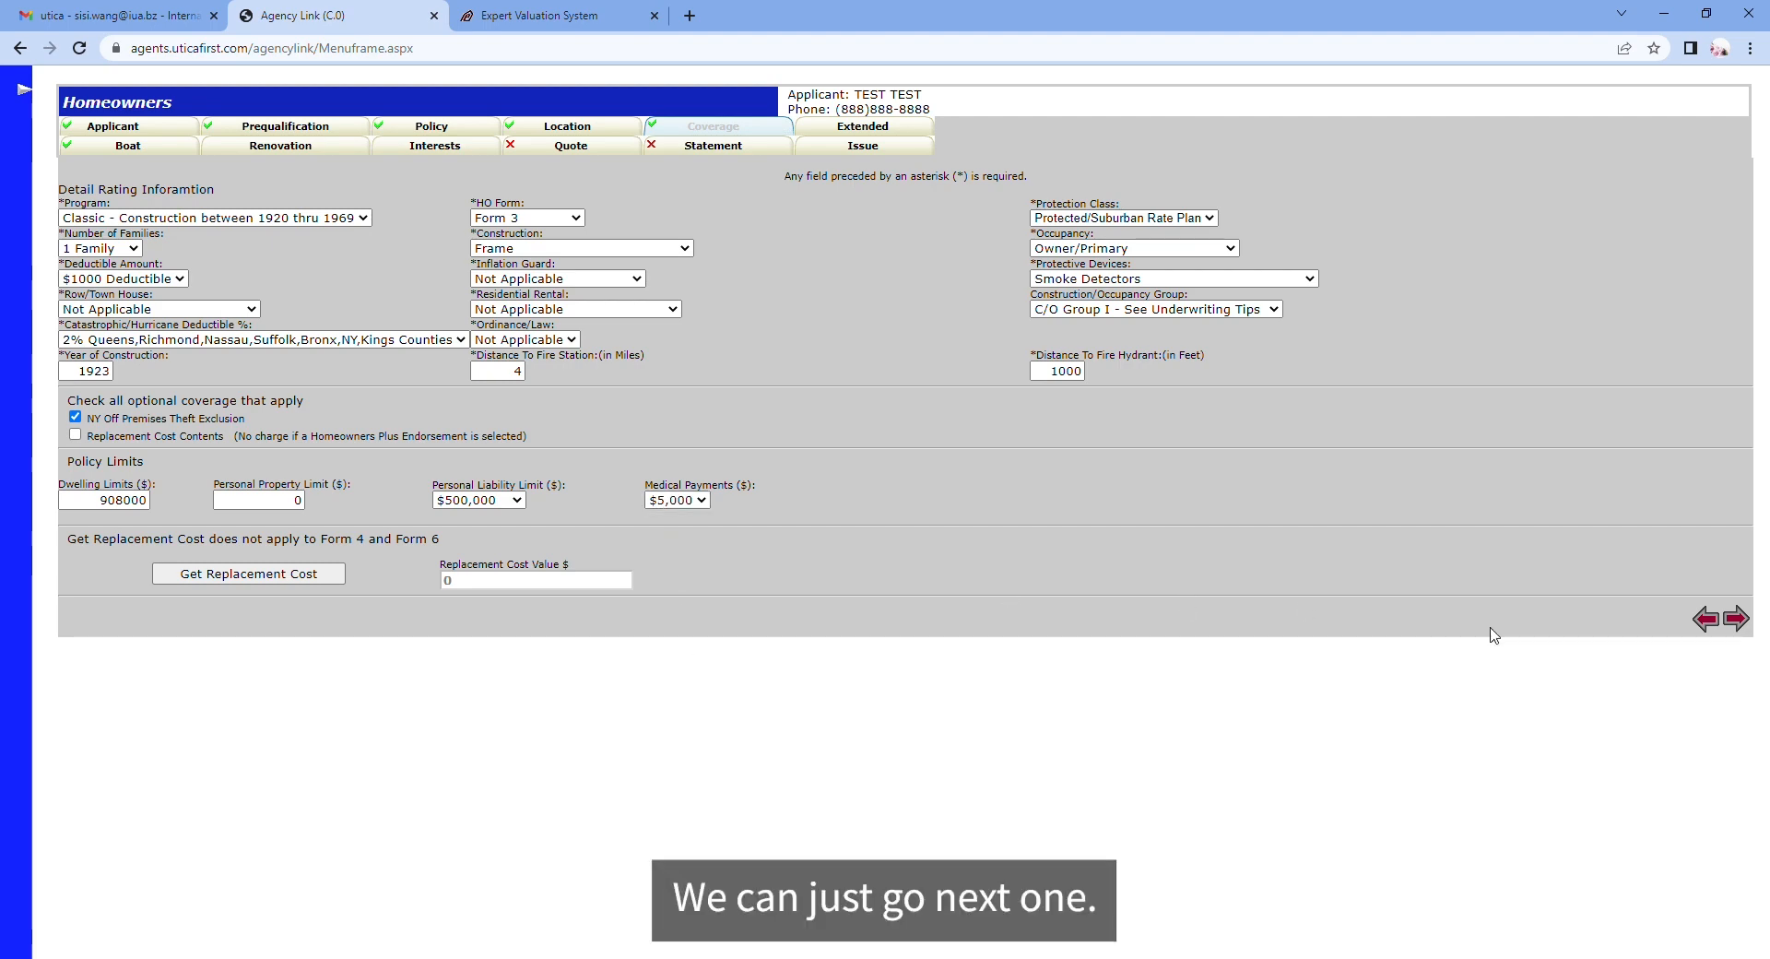
click(1738, 622)
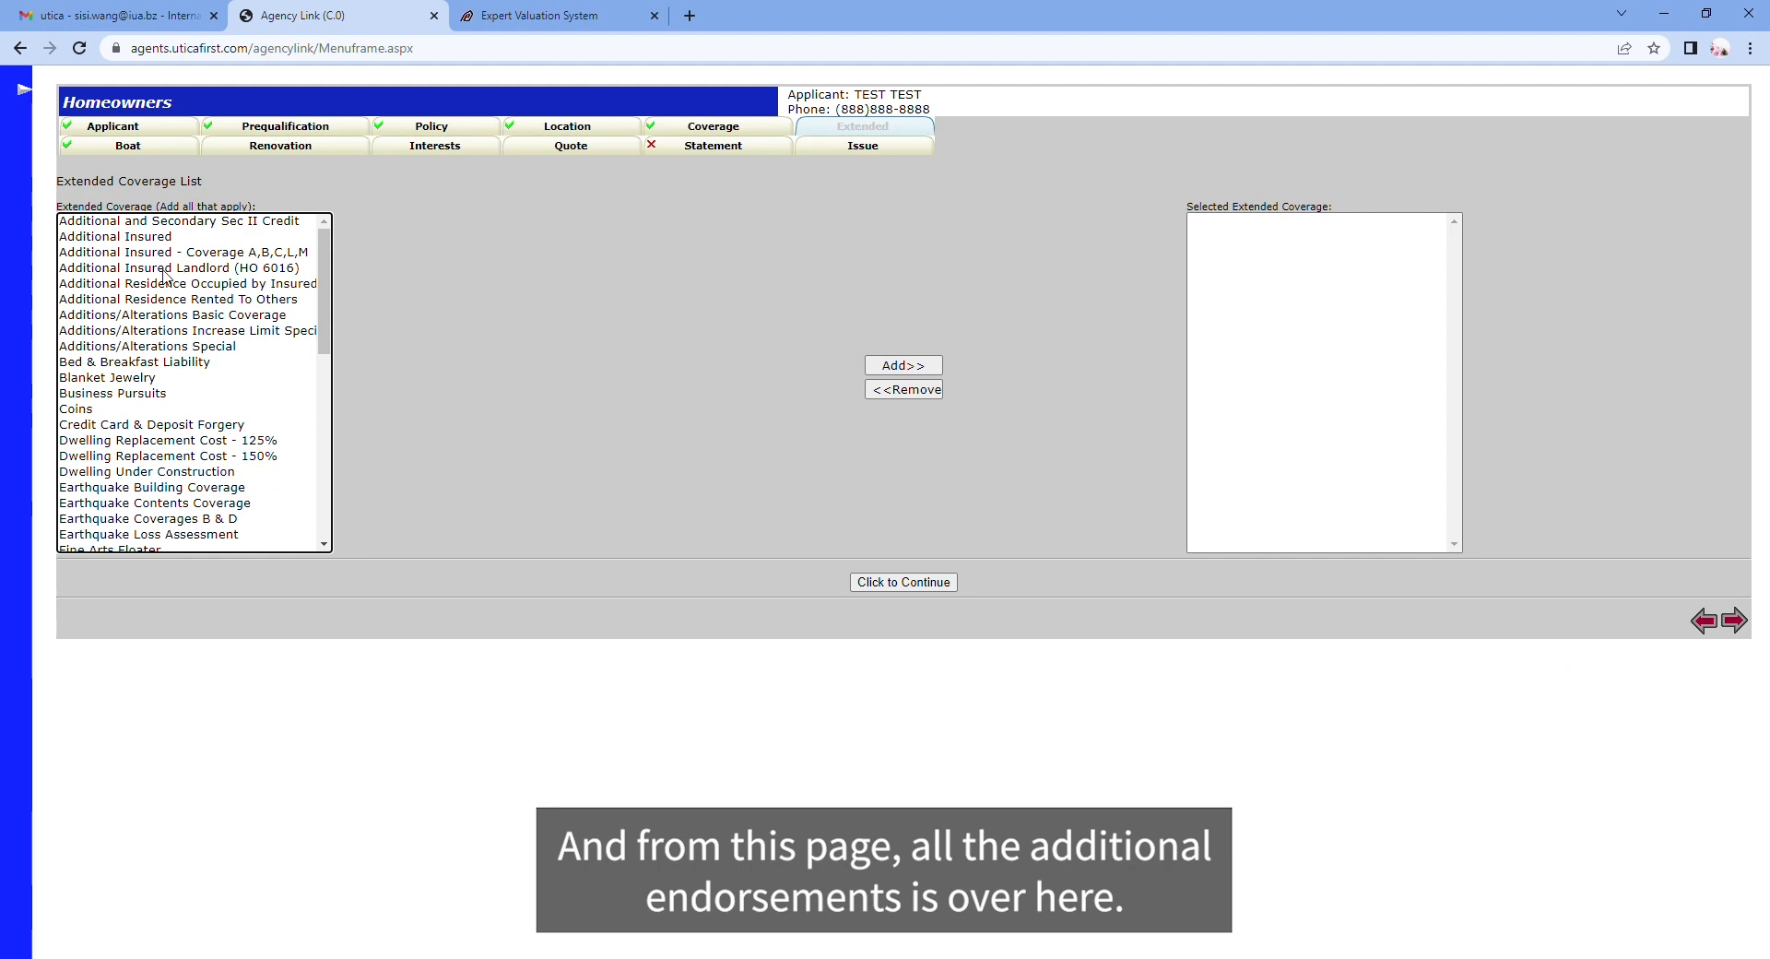
Step: Look through the extended coverages without adding any, and proceed to the completion prompt
scroll(165, 277, down, 3)
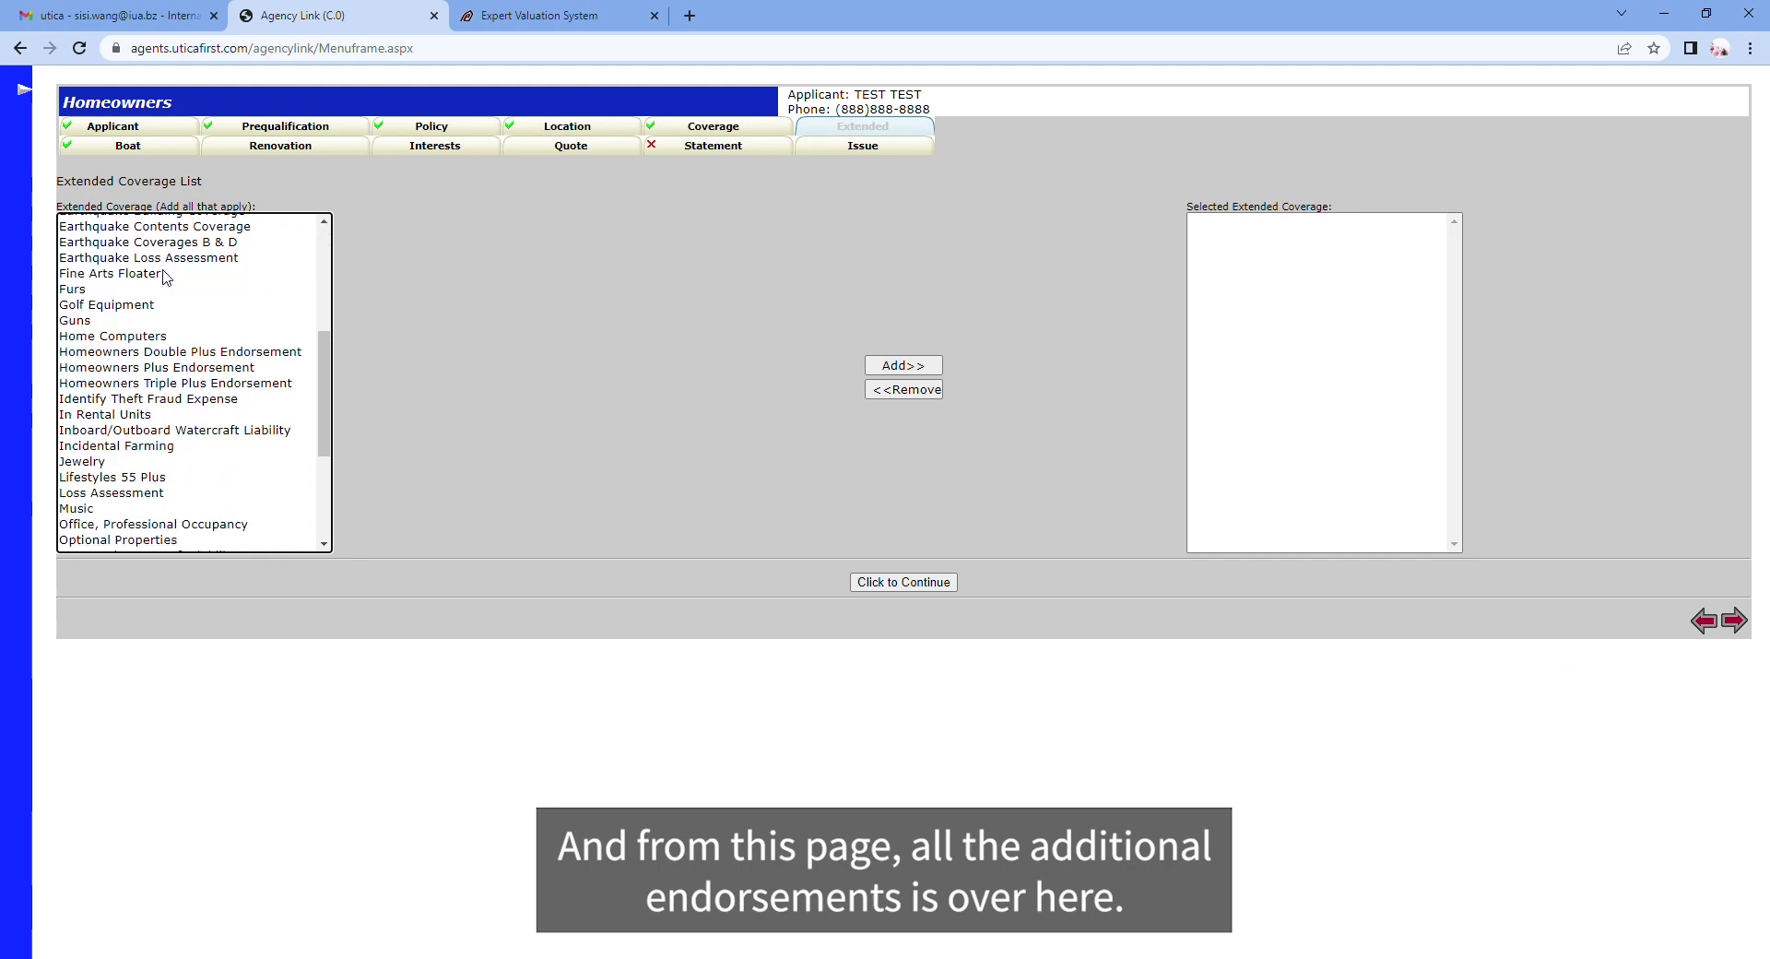
scroll(175, 305, down, 2)
scroll(178, 327, up, 6)
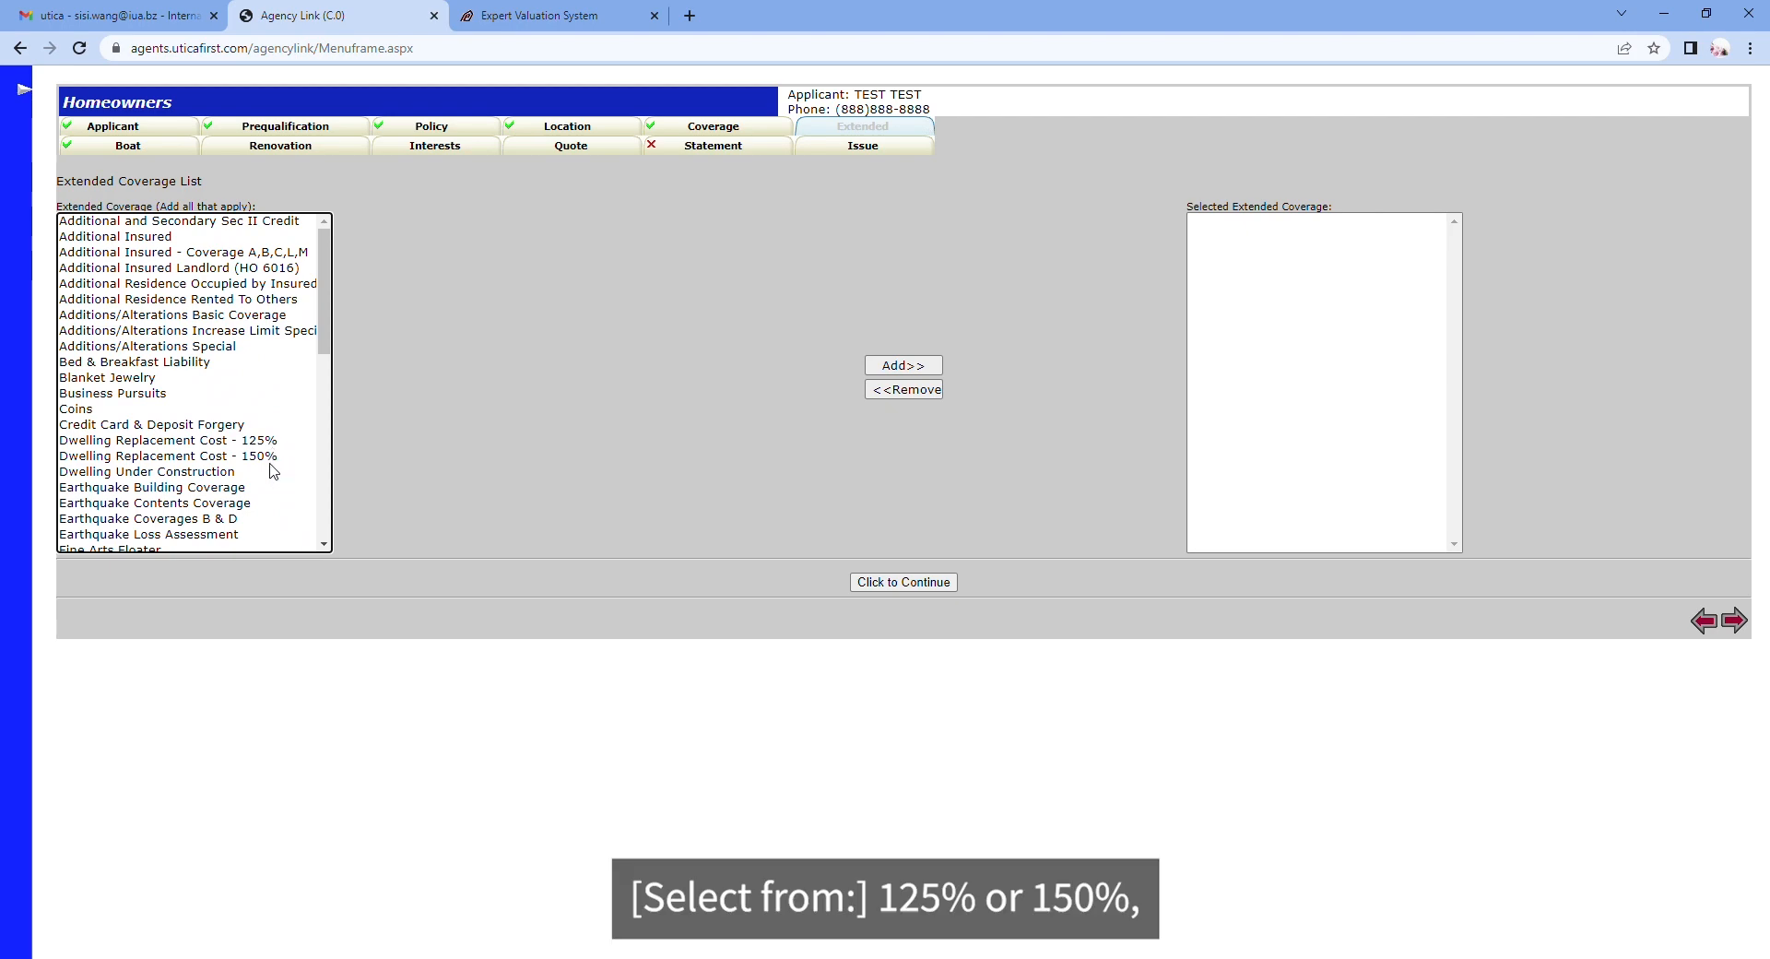
scroll(272, 470, down, 4)
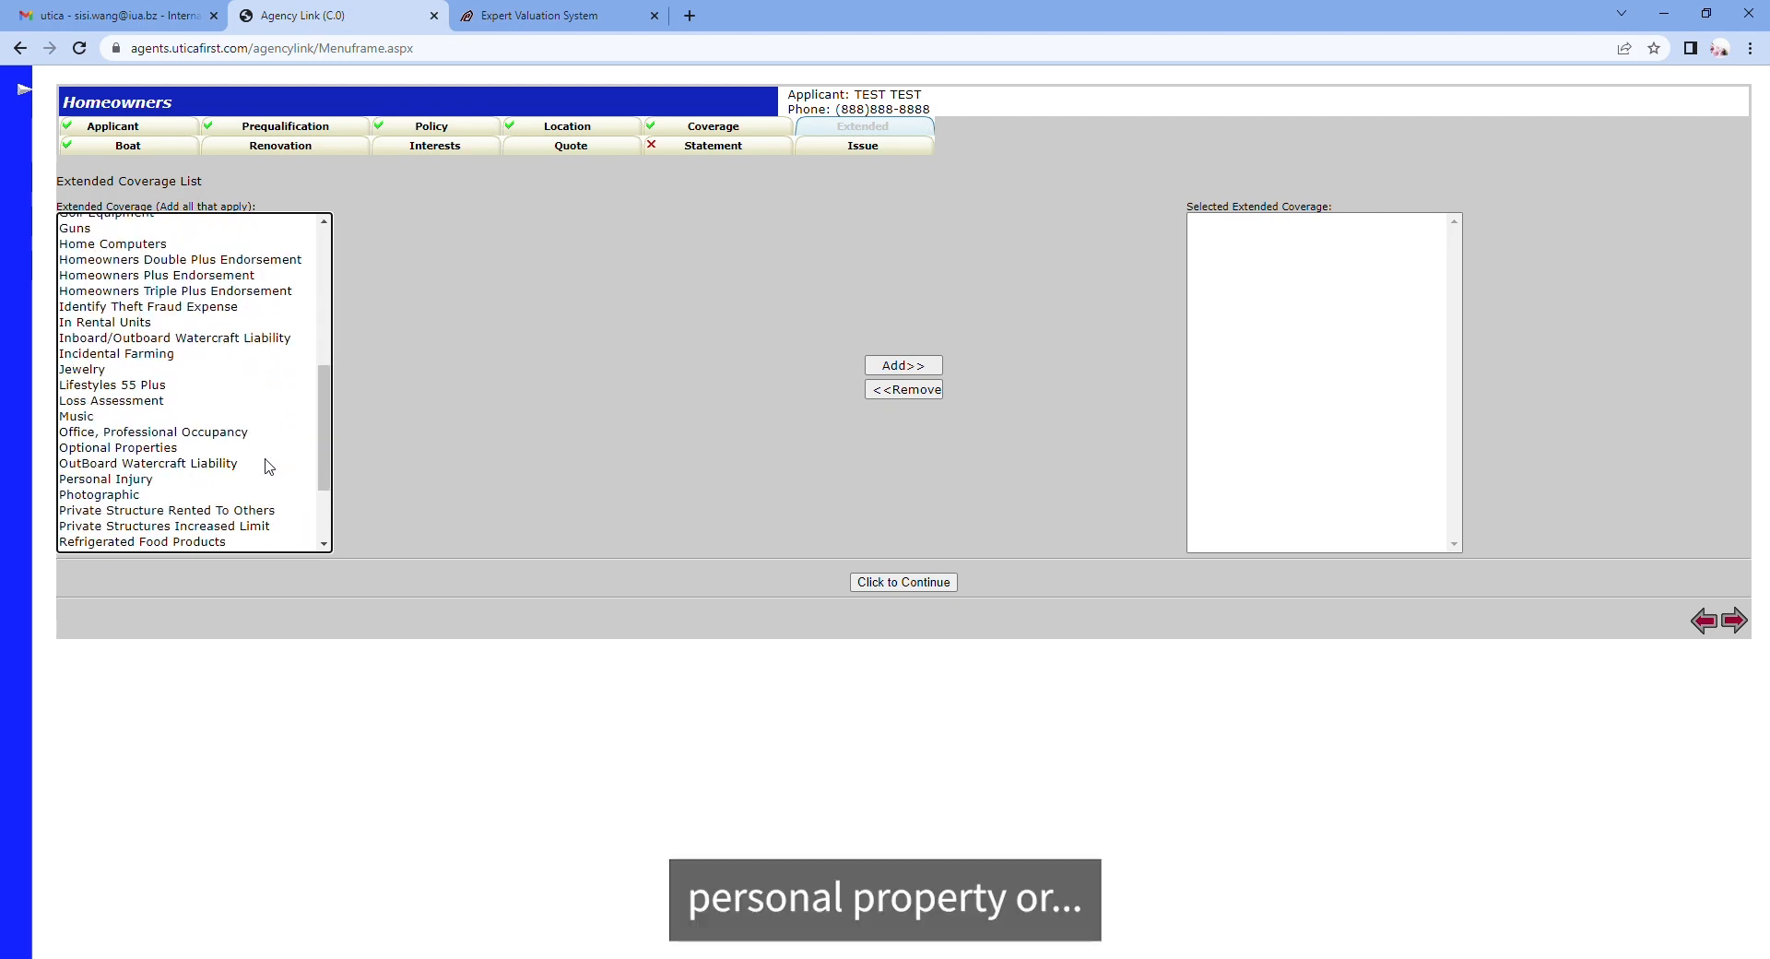
scroll(269, 467, down, 3)
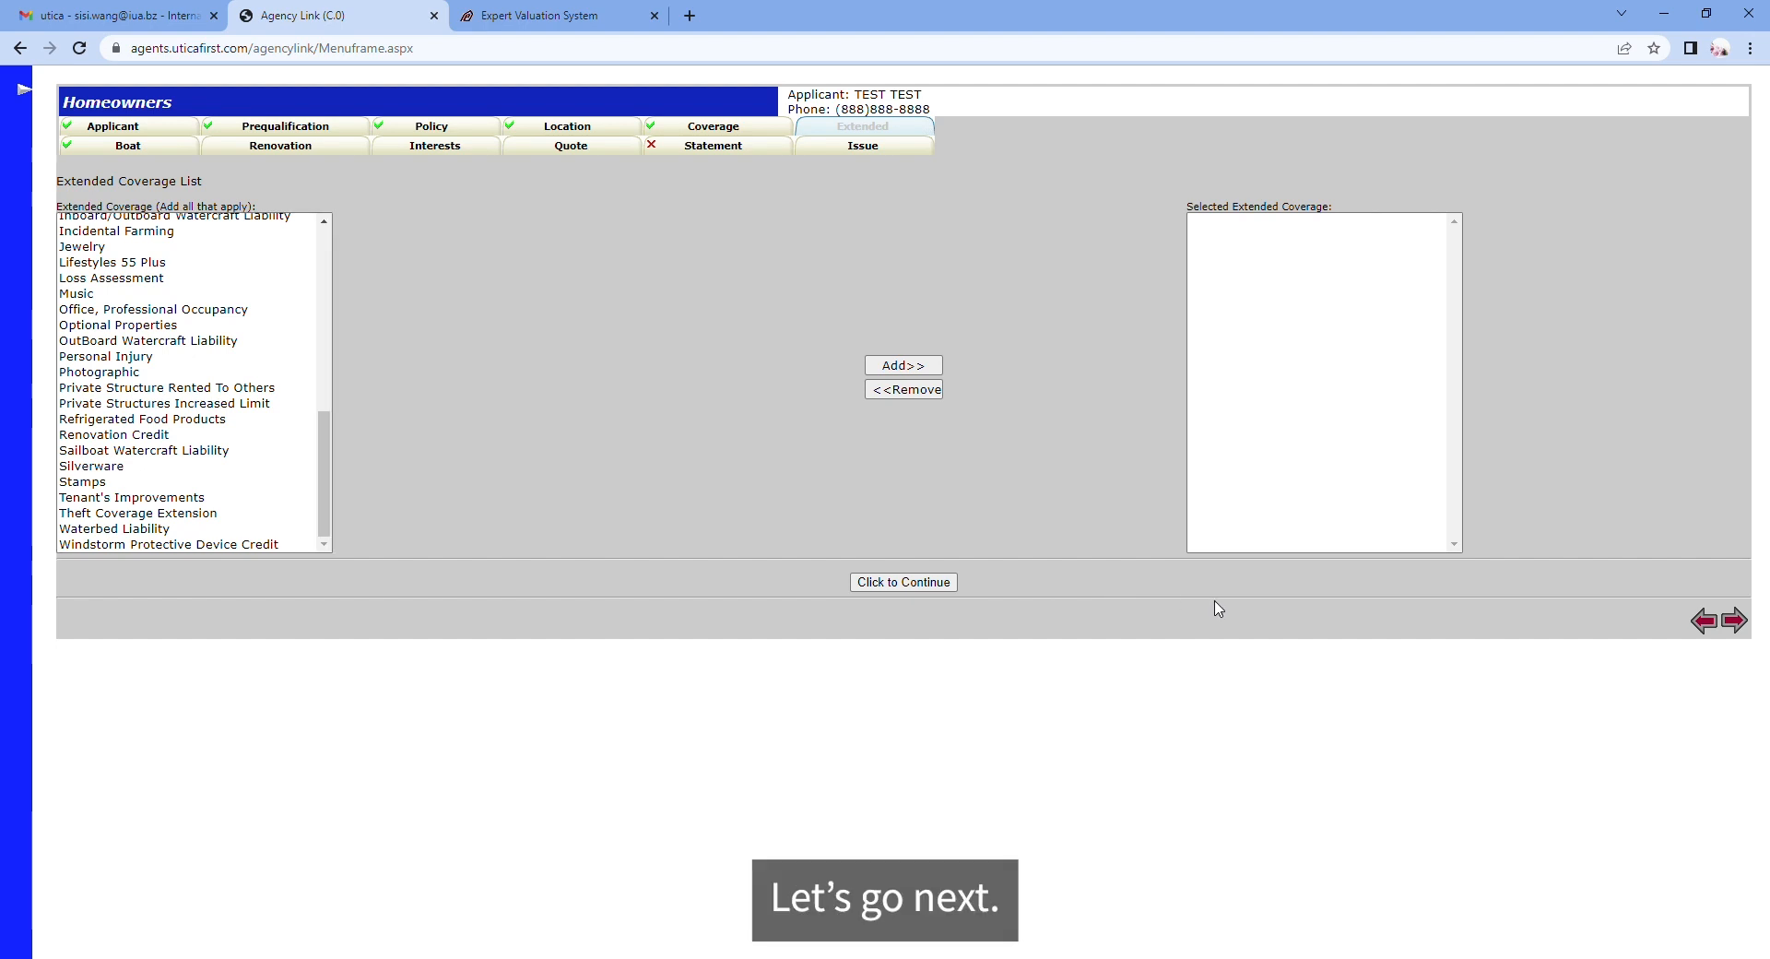
click(1734, 619)
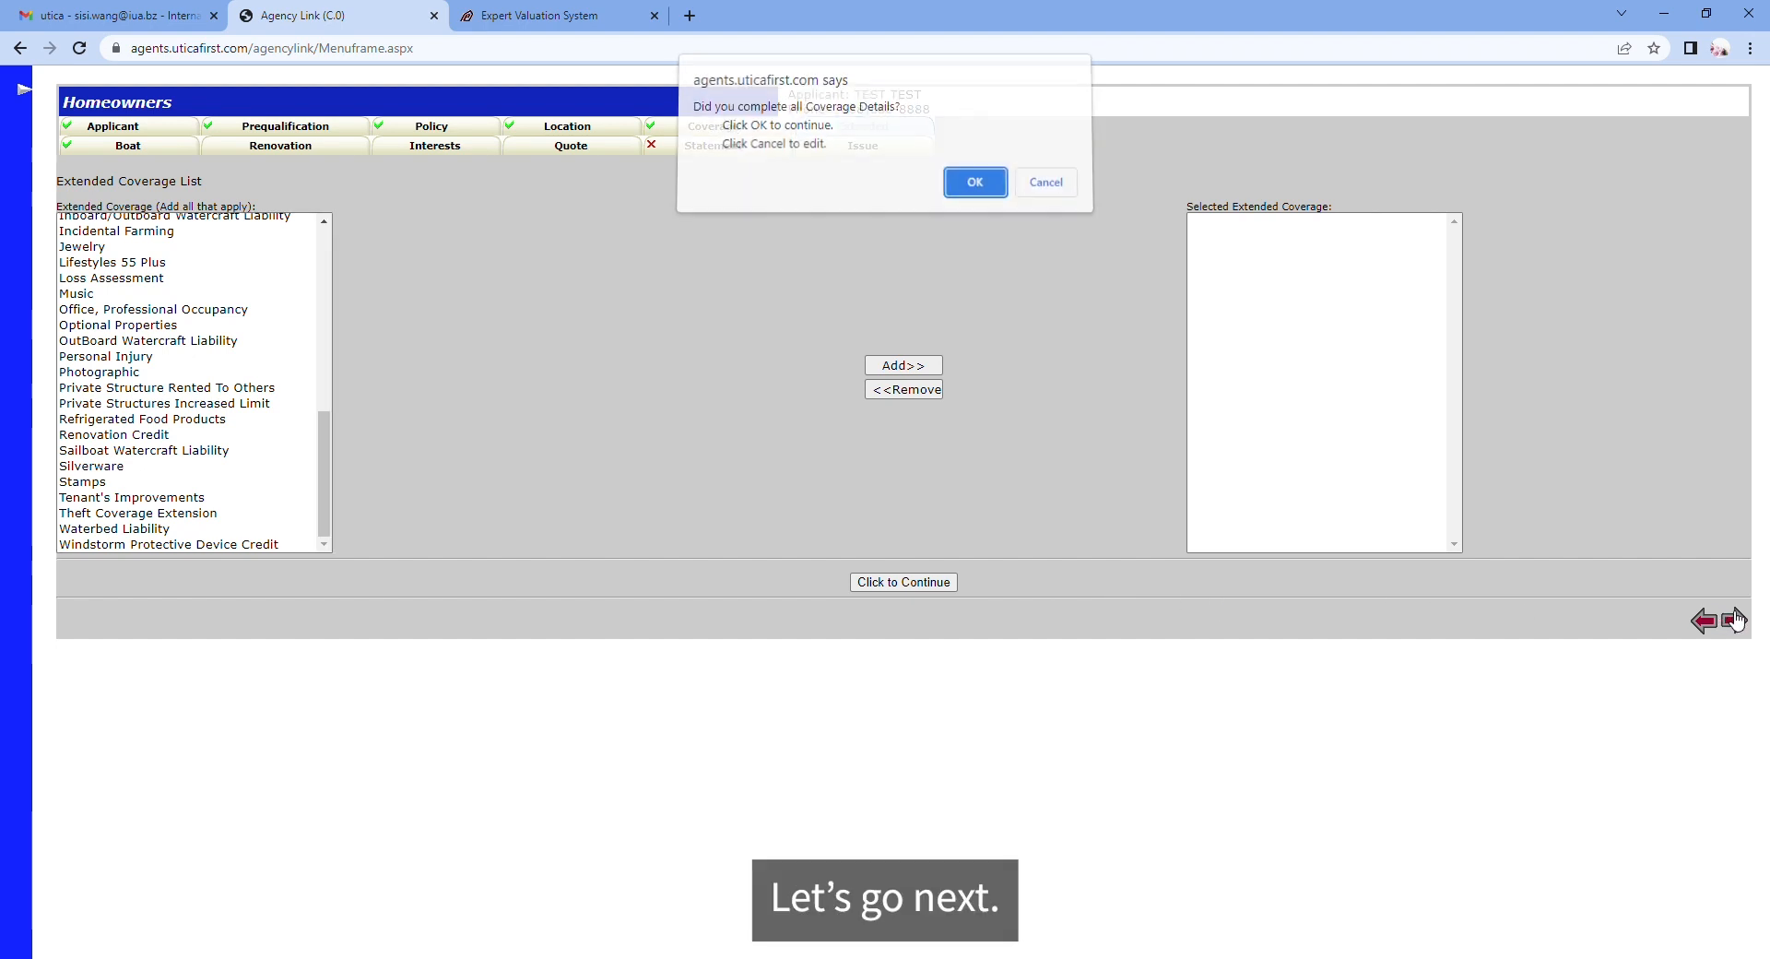
Step: Confirm the coverage details are complete and review the pre-1970 renovation eligibility note
click(992, 198)
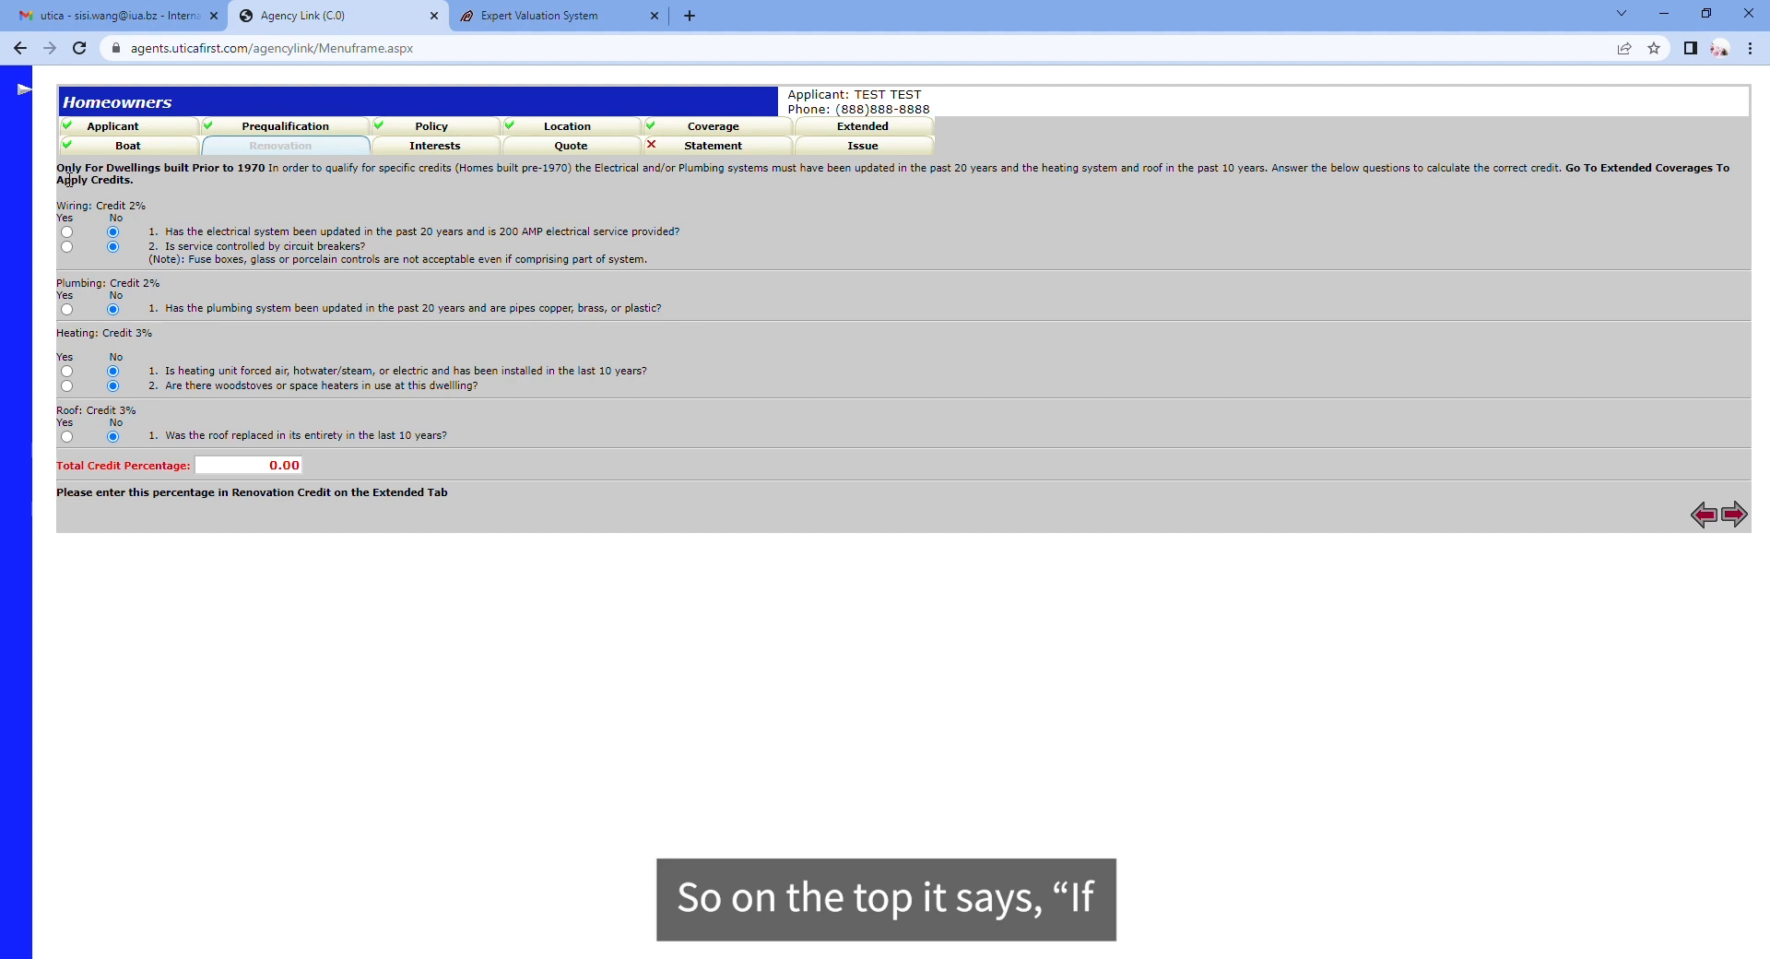
drag(57, 169, 260, 174)
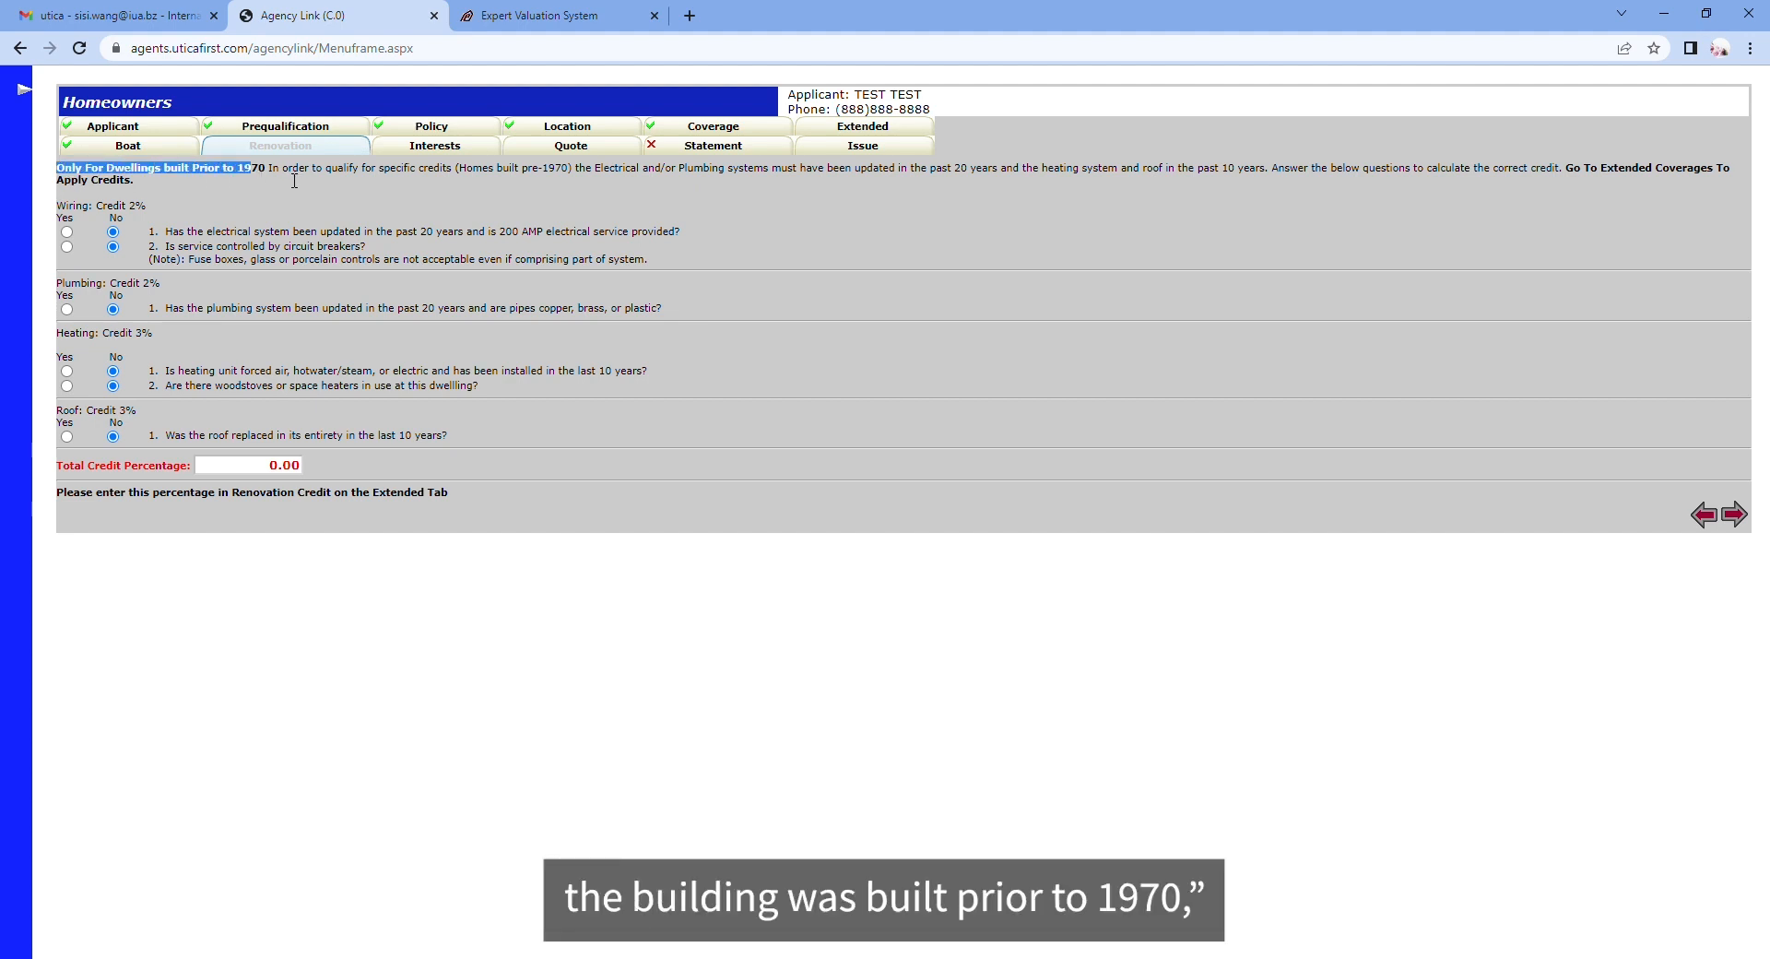
click(286, 176)
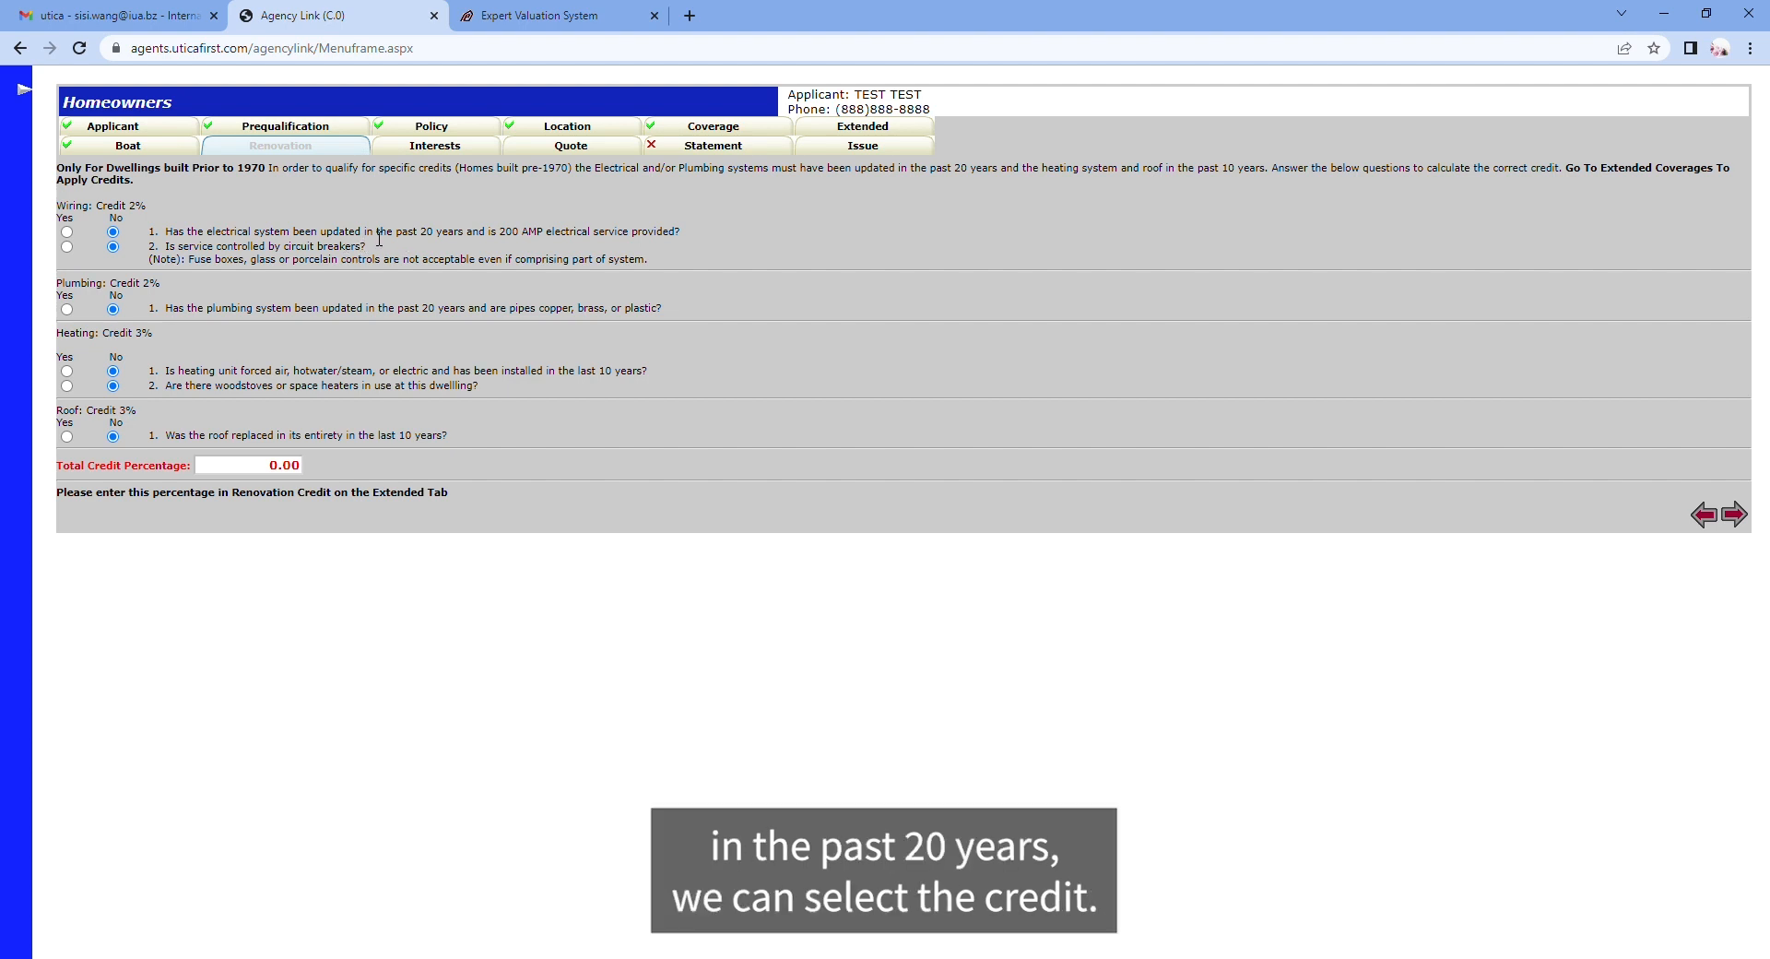
Step: Answer Yes to both wiring questions, plumbing, heating installation and roof replacement
click(67, 233)
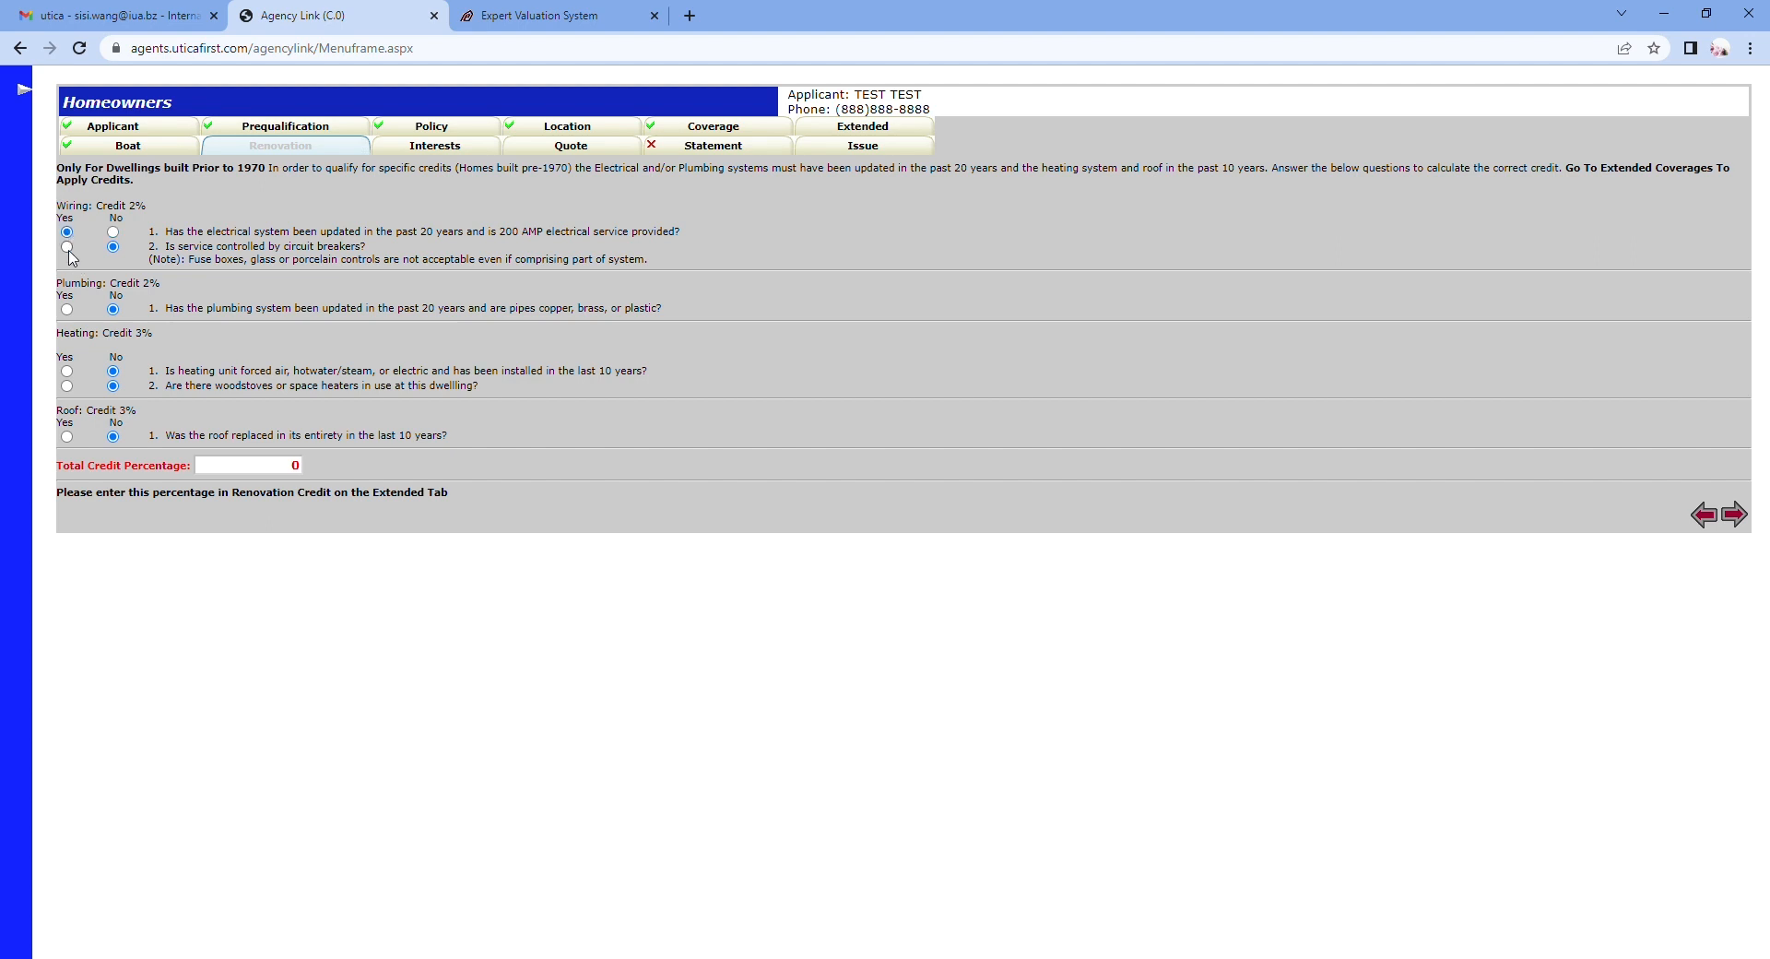
click(67, 247)
click(68, 310)
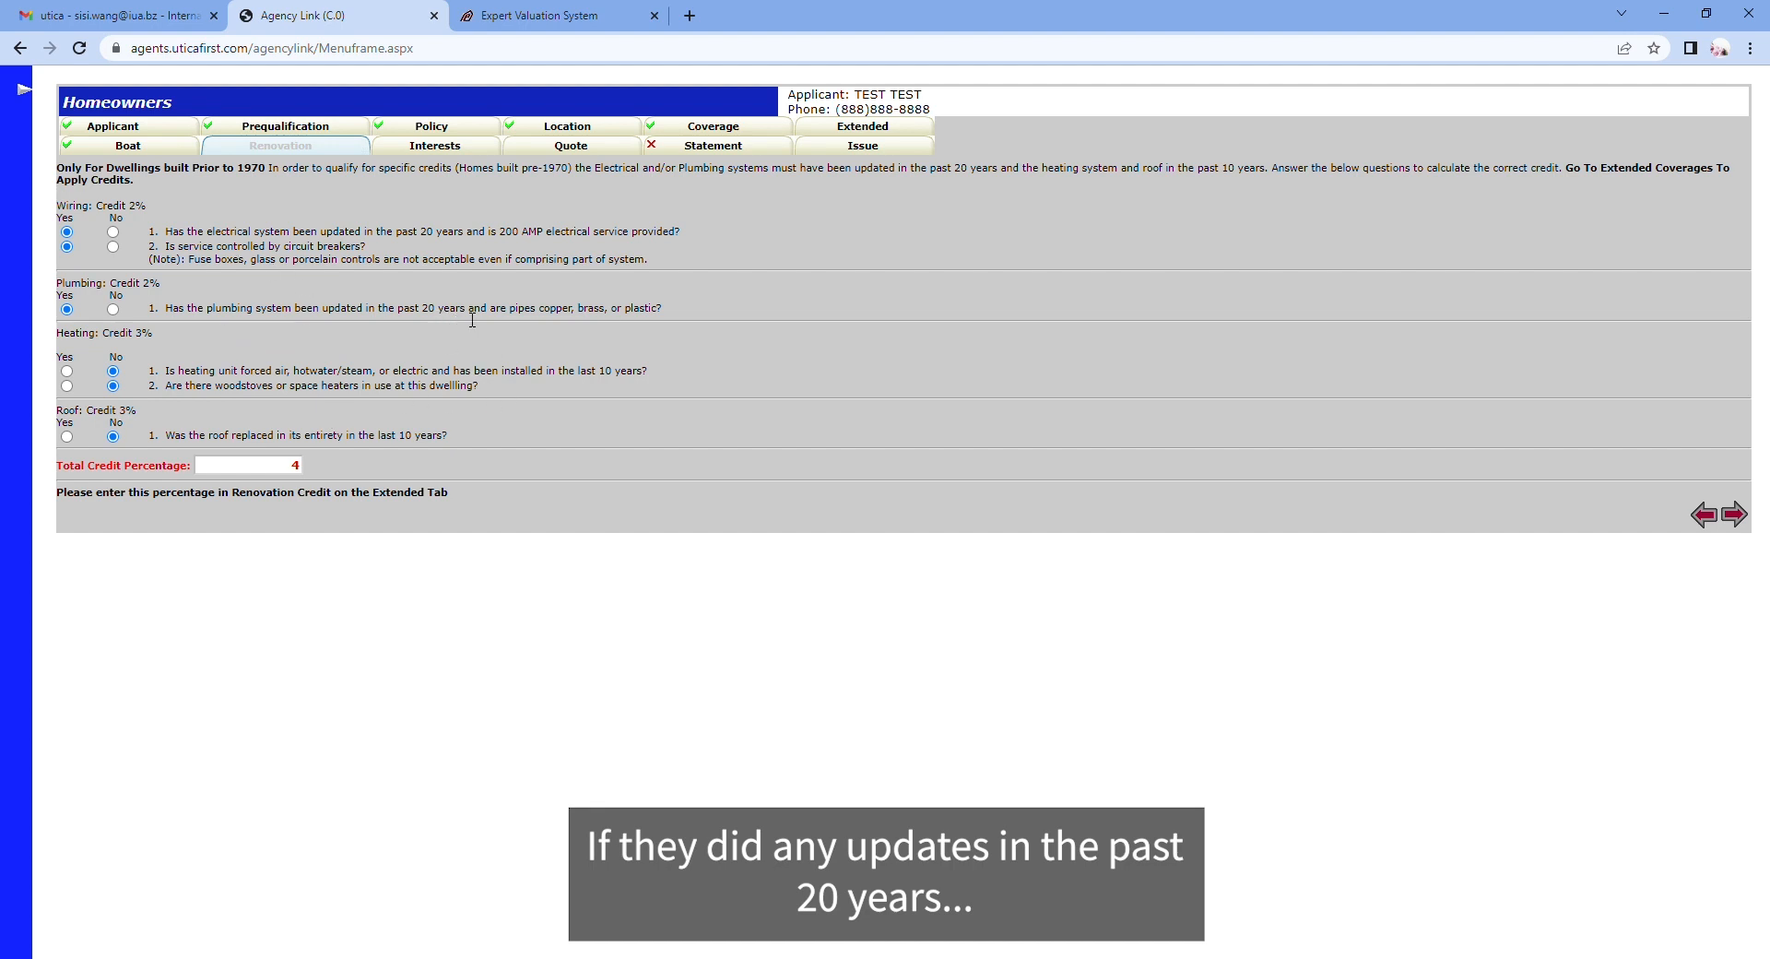
drag(582, 377, 632, 376)
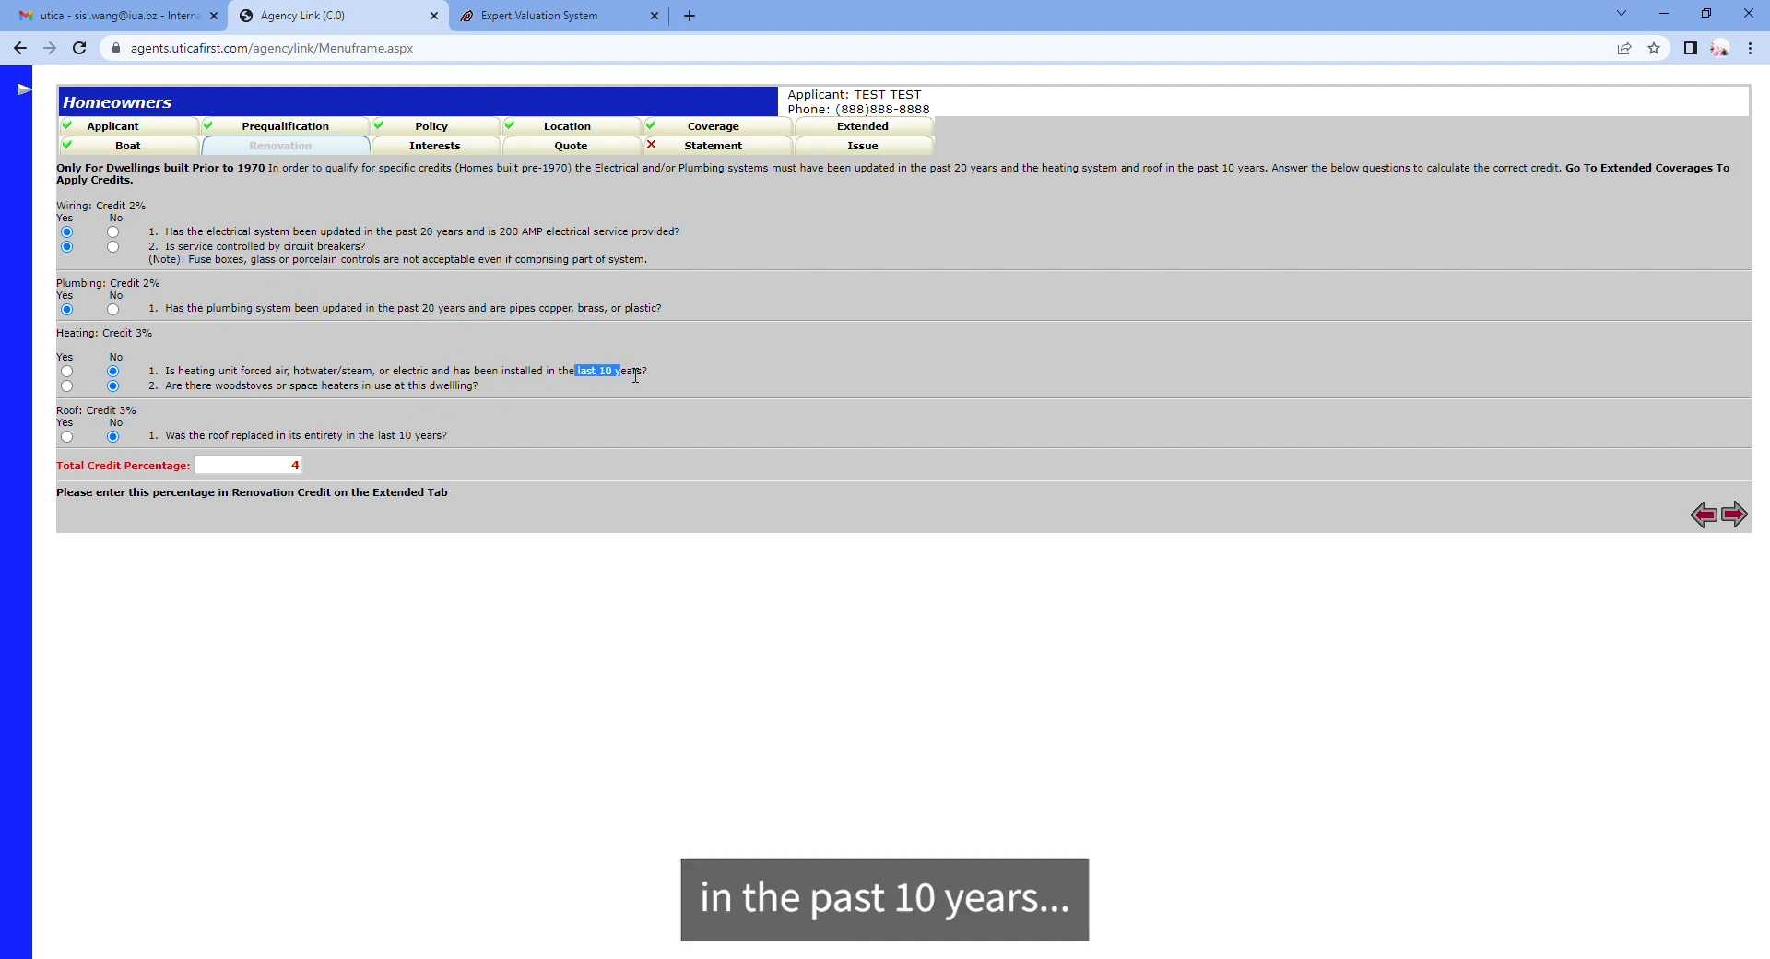
click(67, 371)
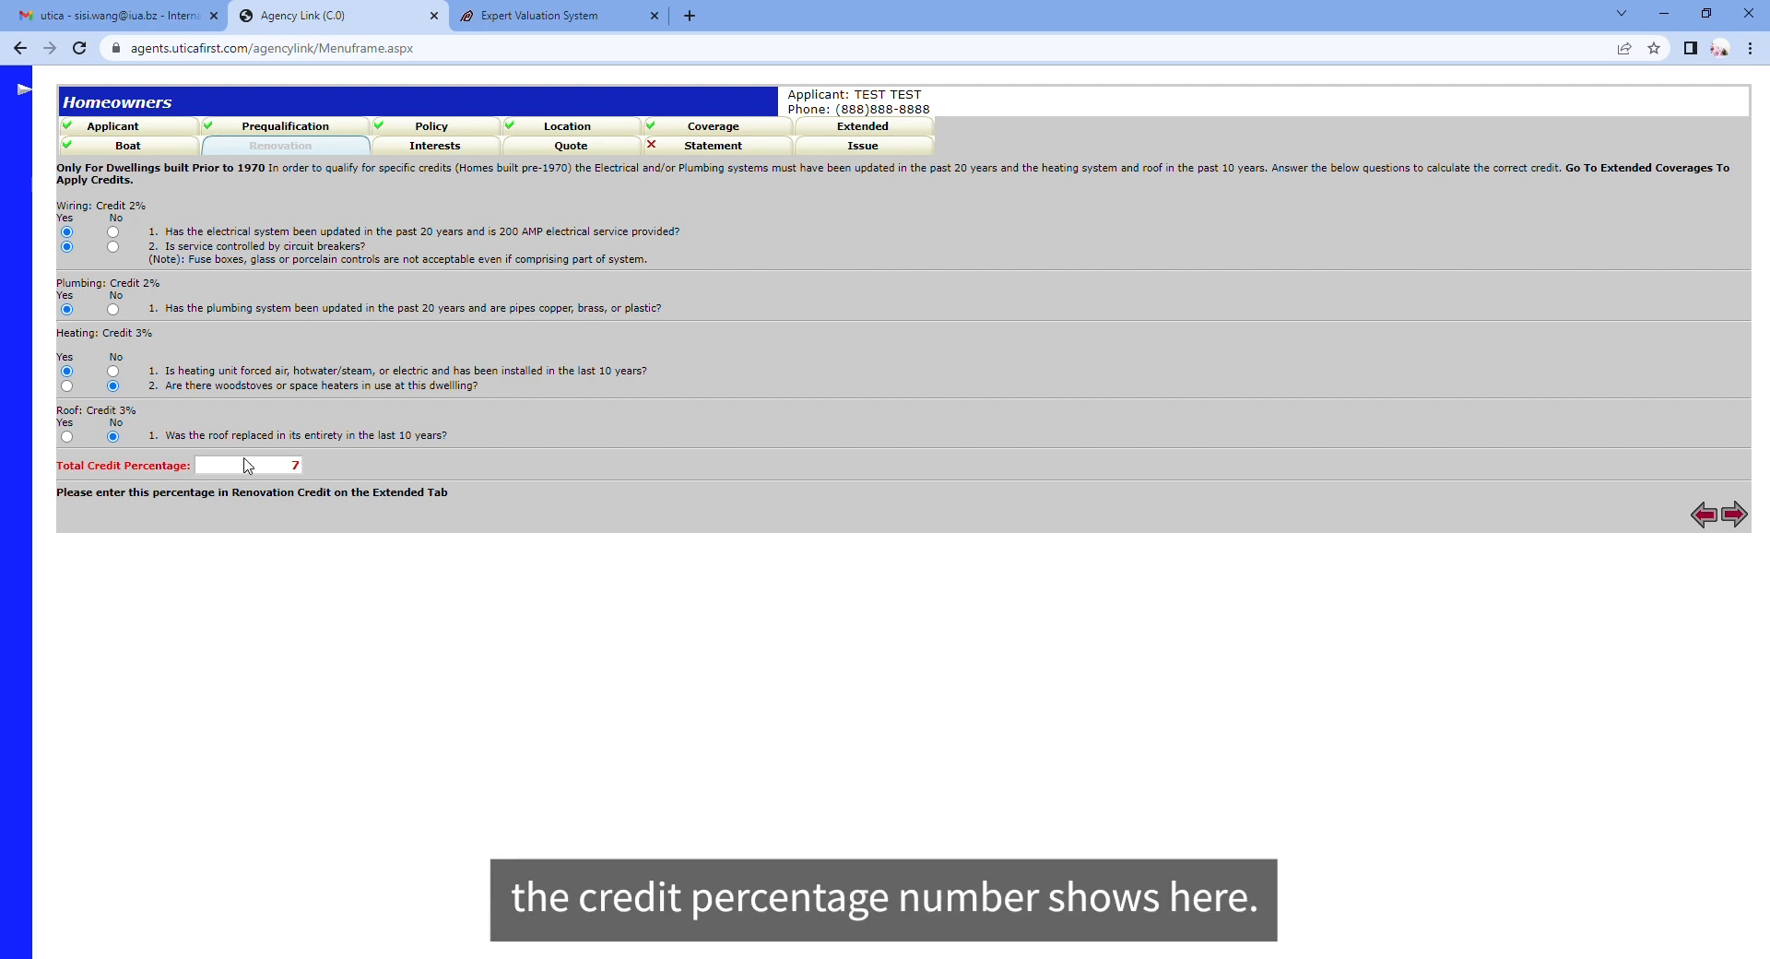
click(66, 436)
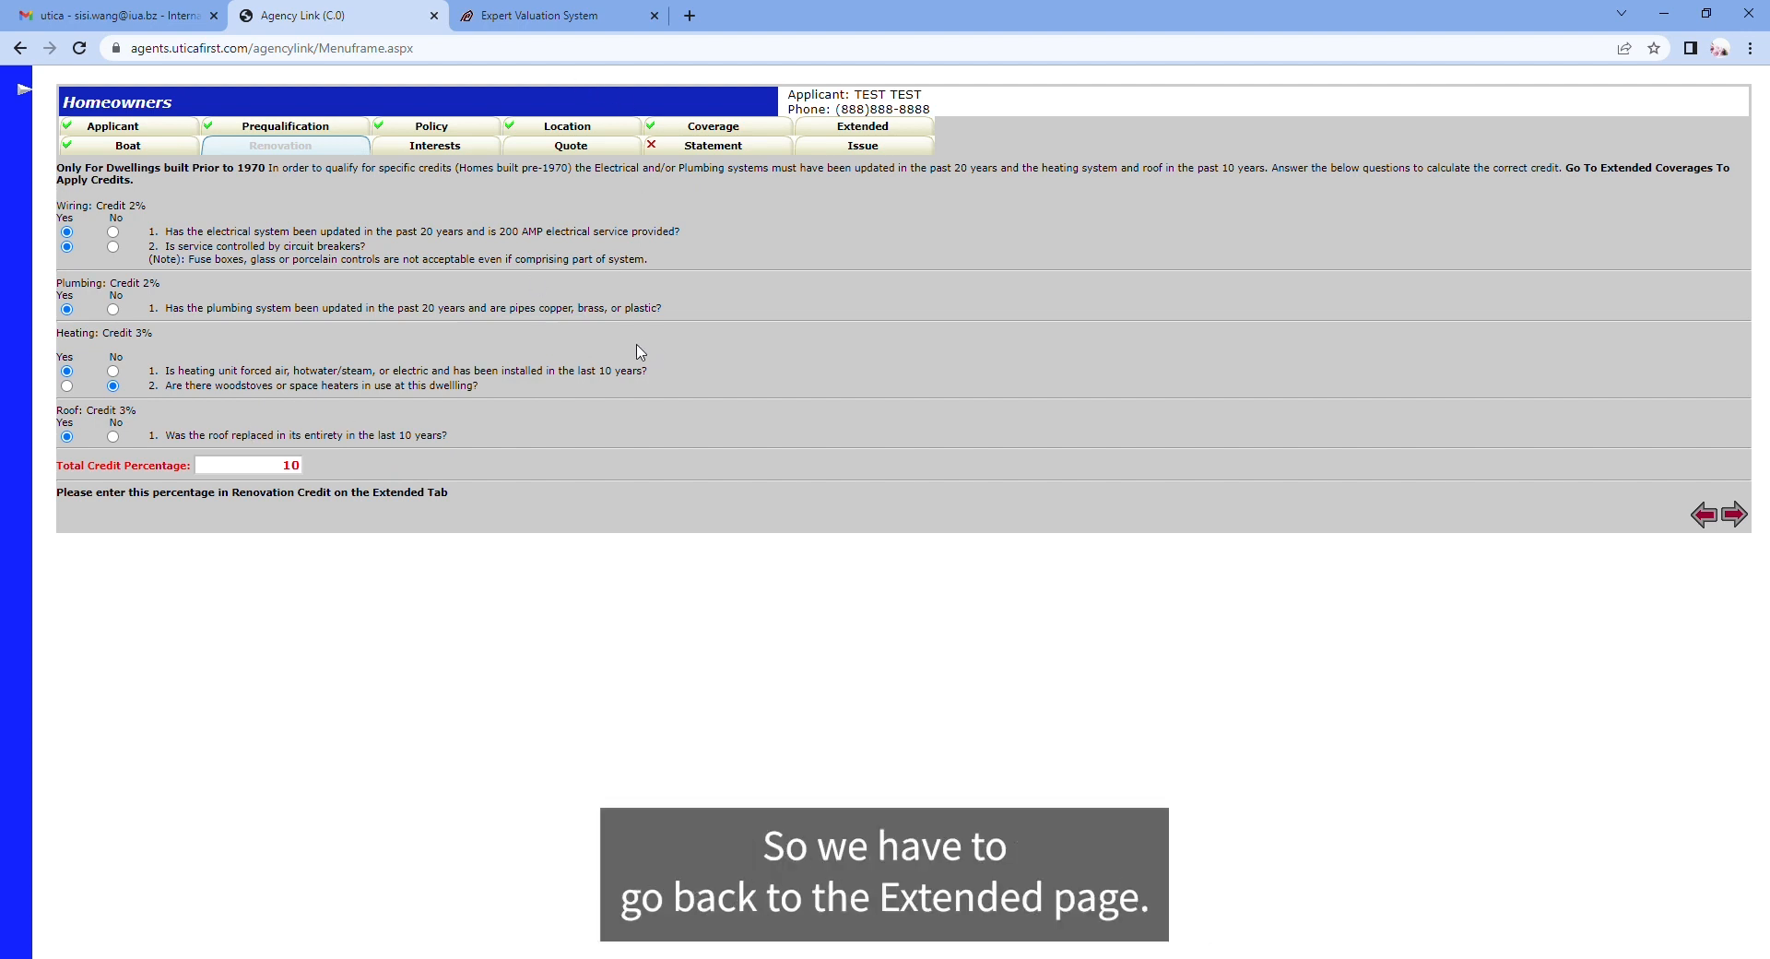
Step: Add Renovation Credit to the selected extended coverages and save
click(857, 130)
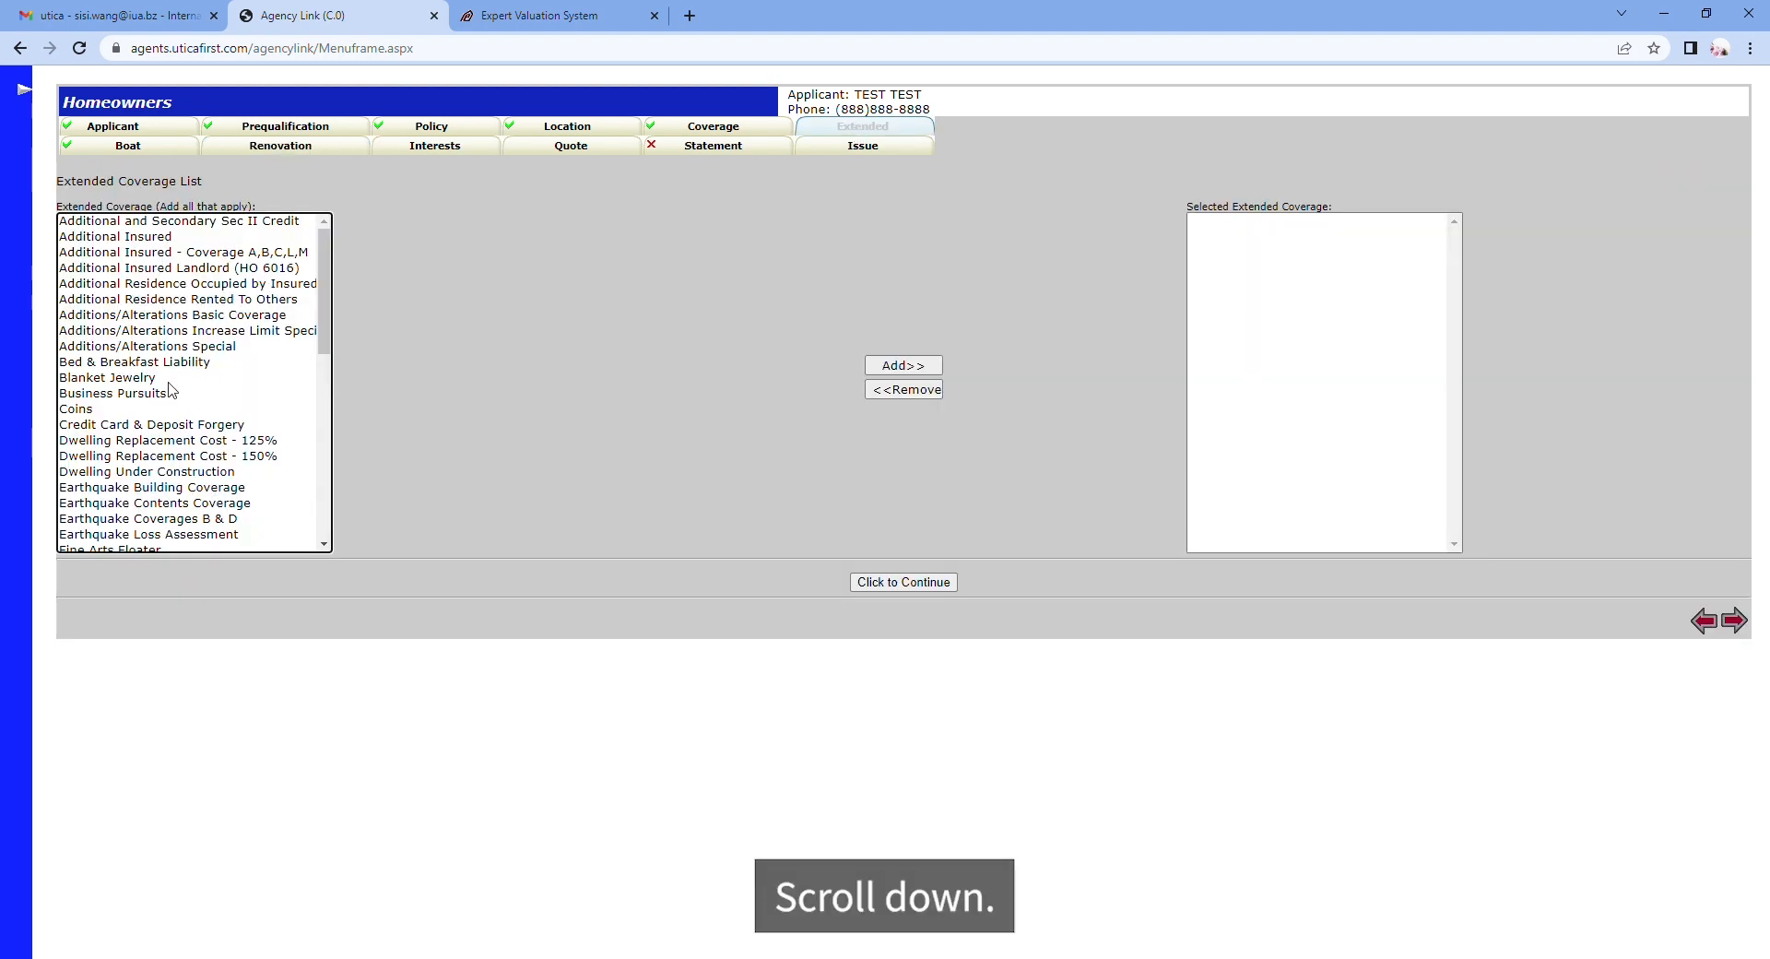
scroll(172, 391, down, 5)
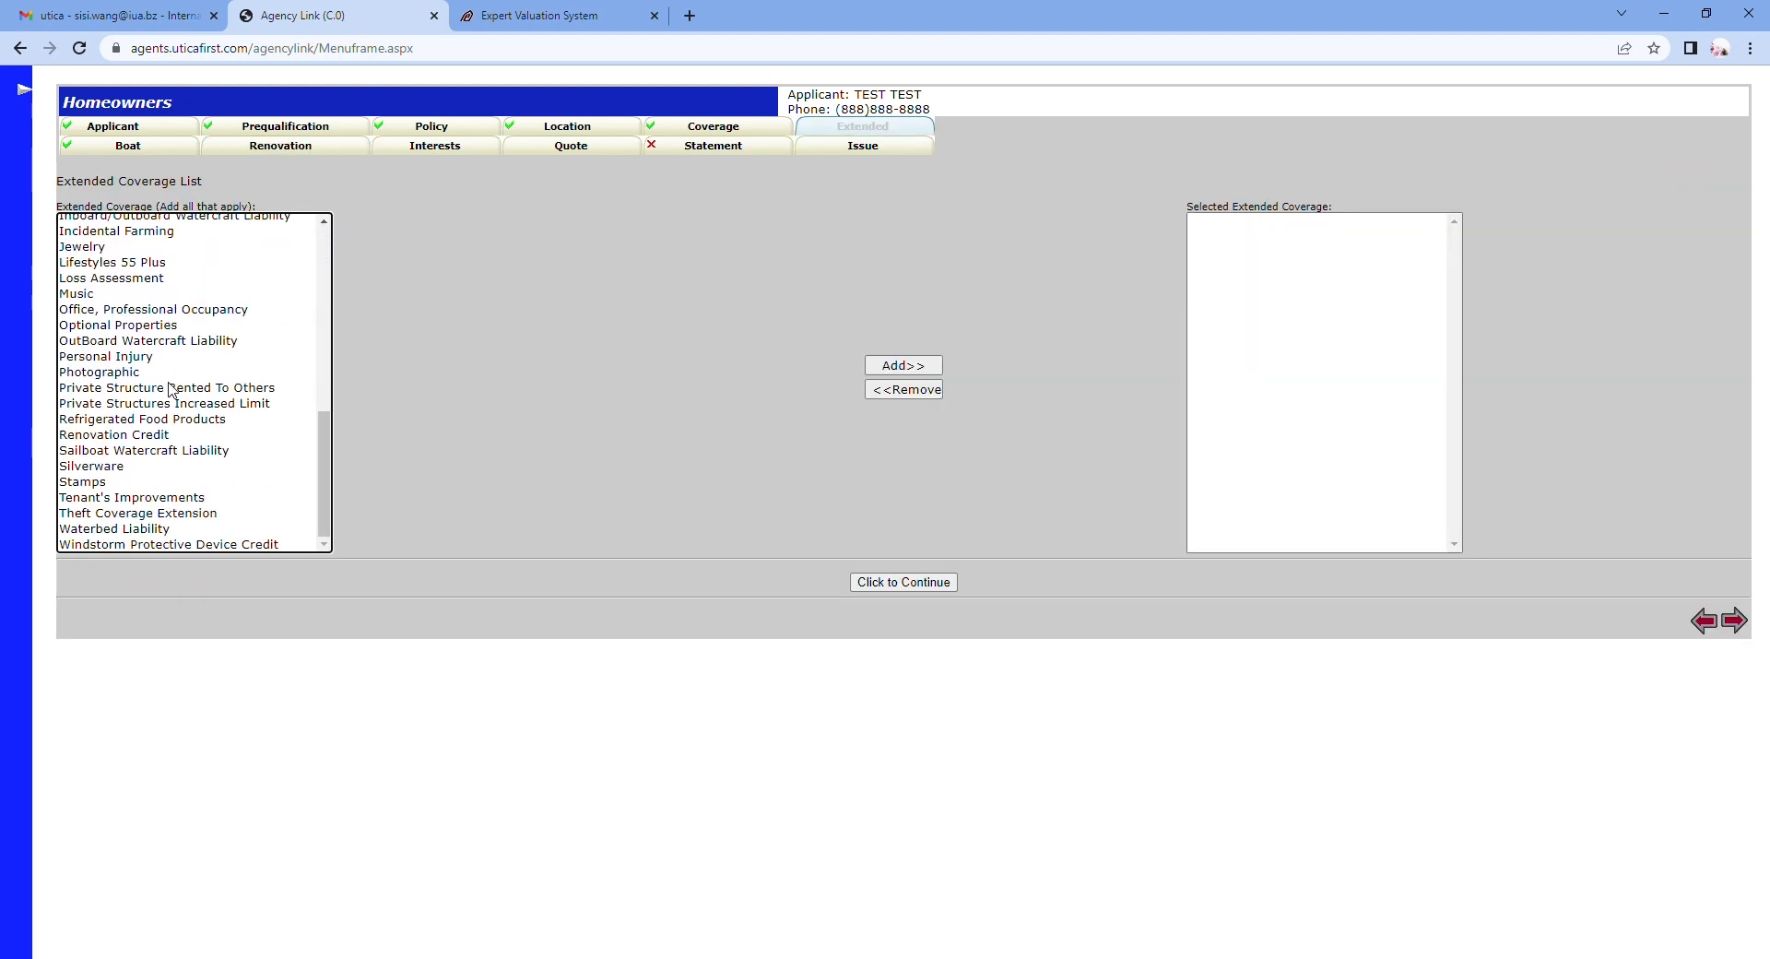
click(123, 436)
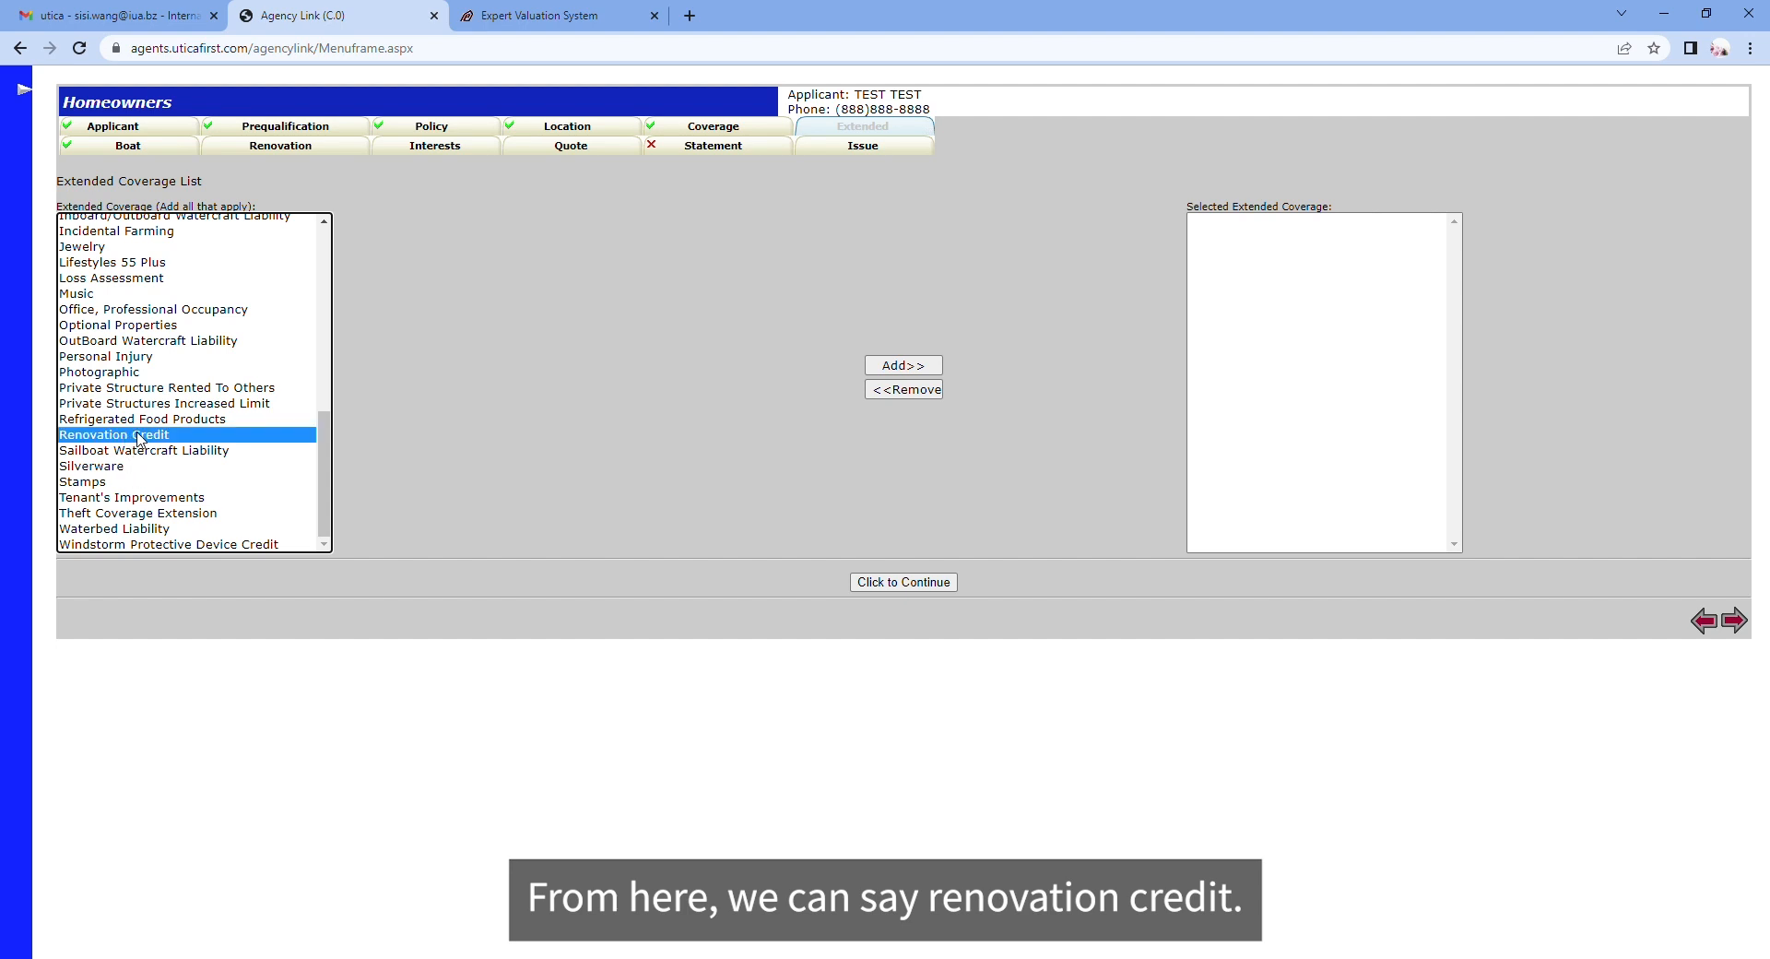
double_click(140, 436)
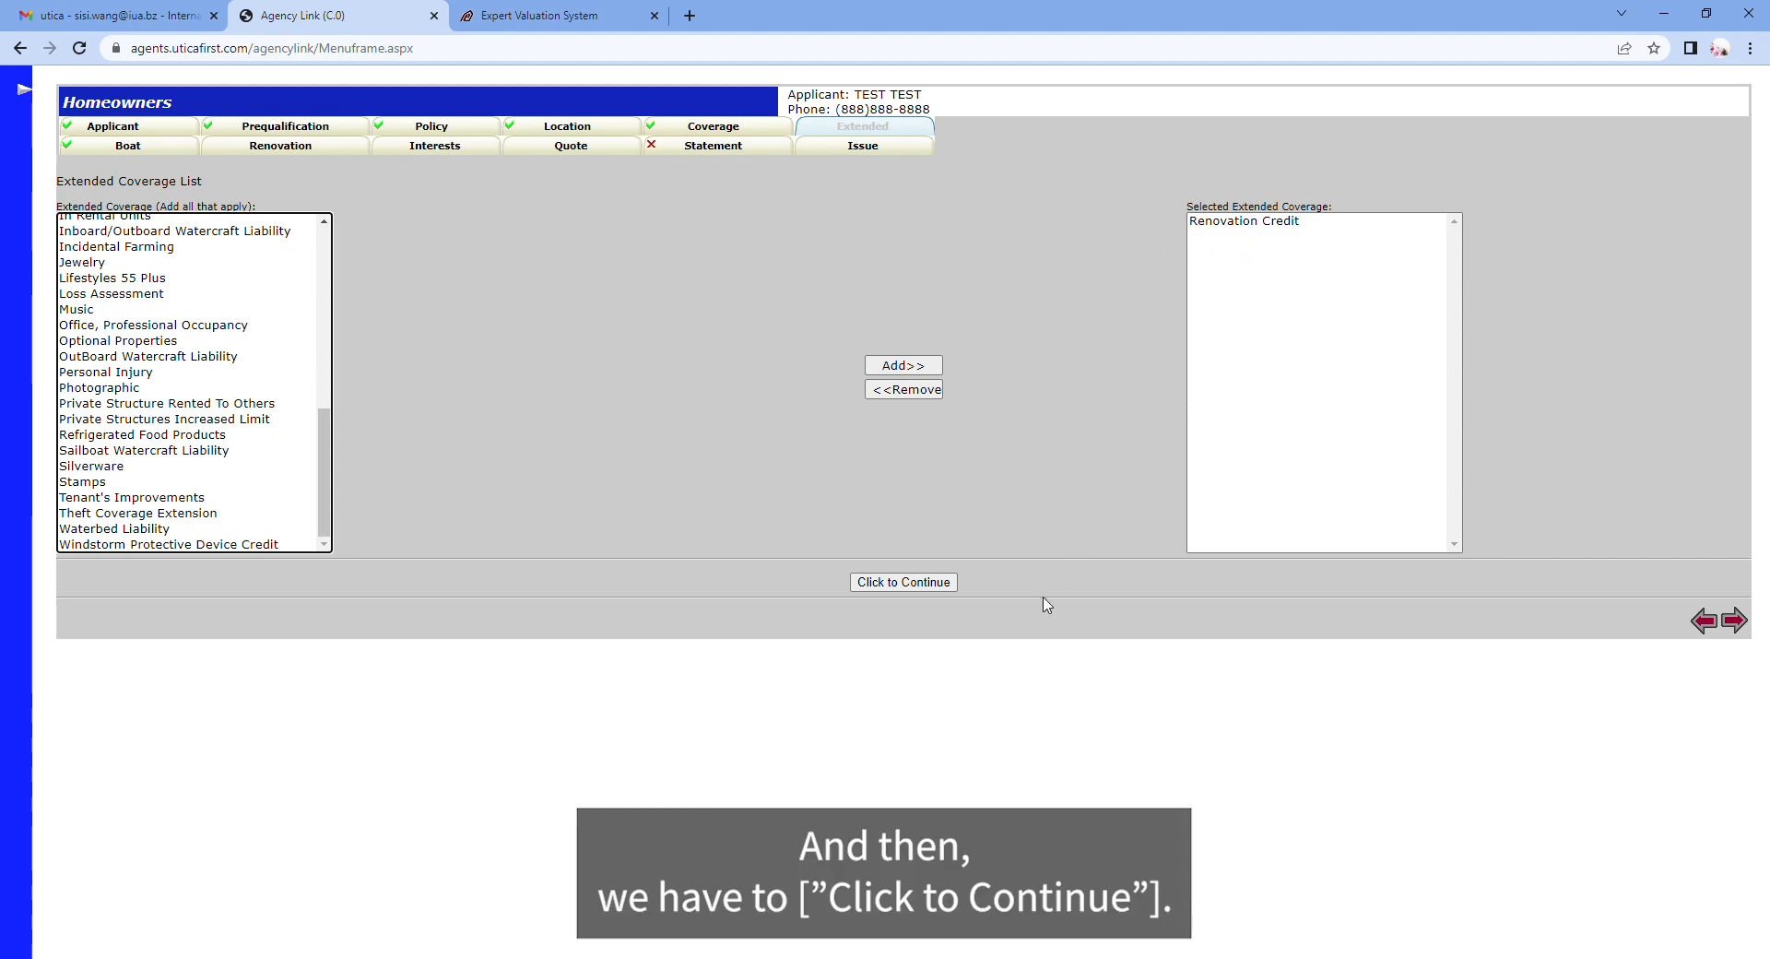
click(910, 588)
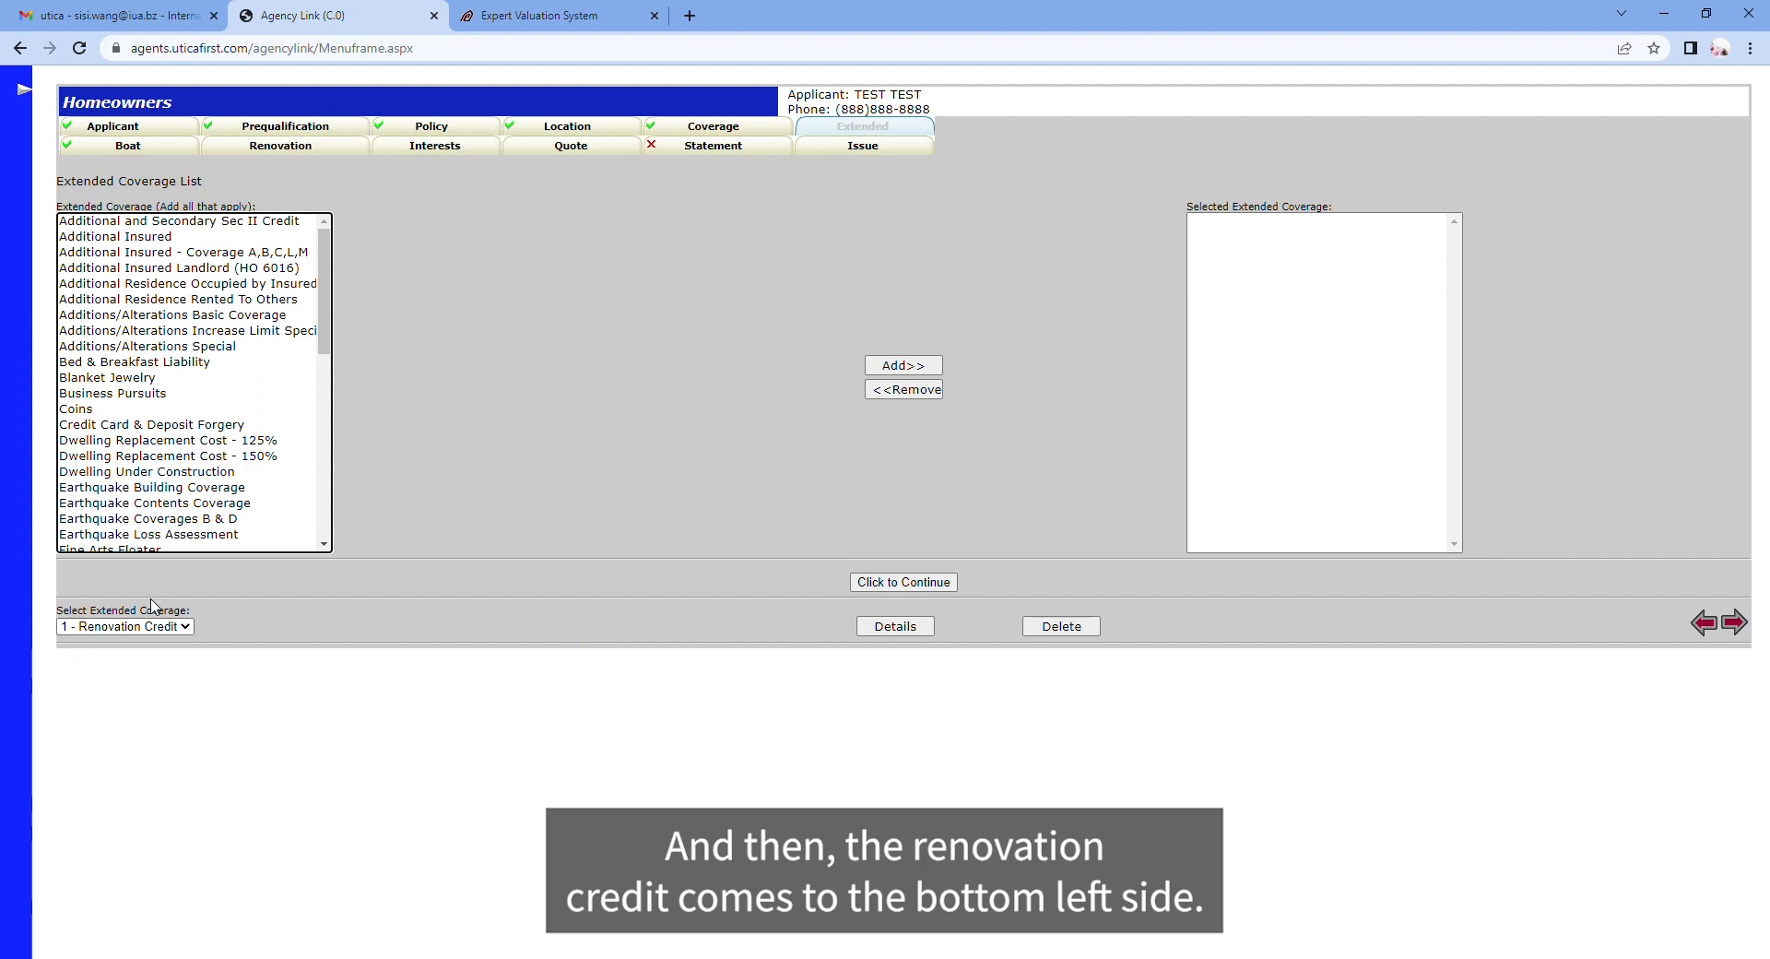
Step: Set the Renovation Credit amount to 10% Combined Renov Credit and confirm
click(896, 627)
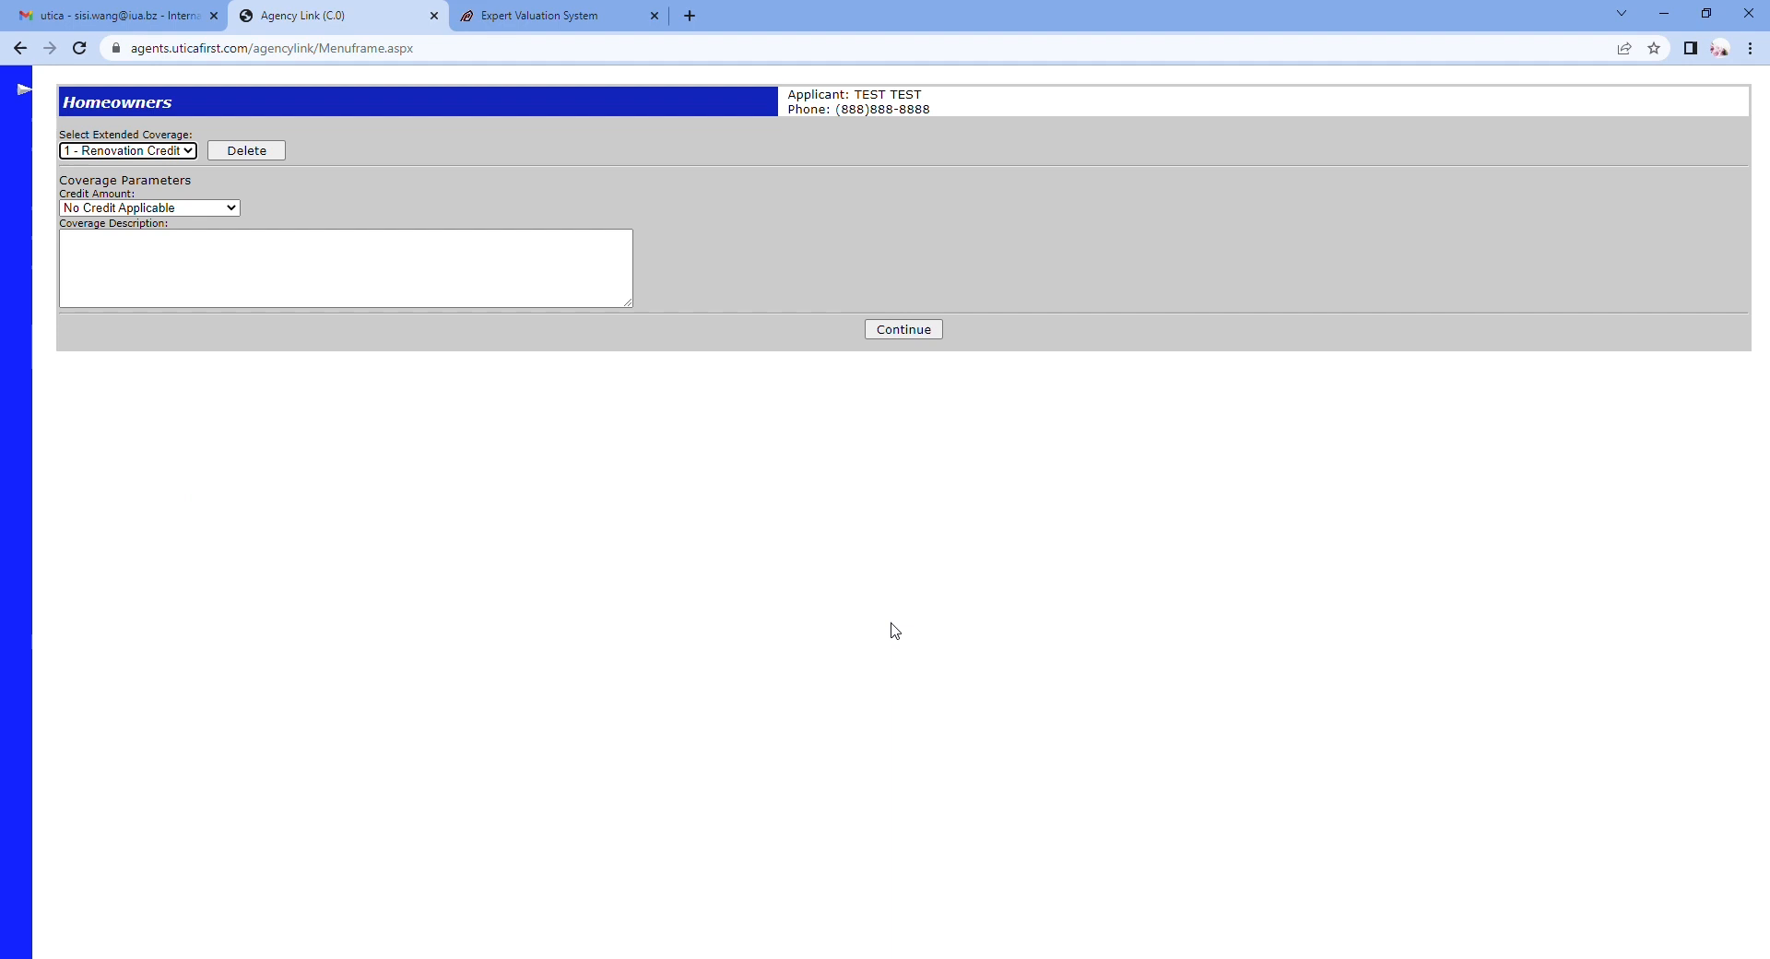
click(120, 211)
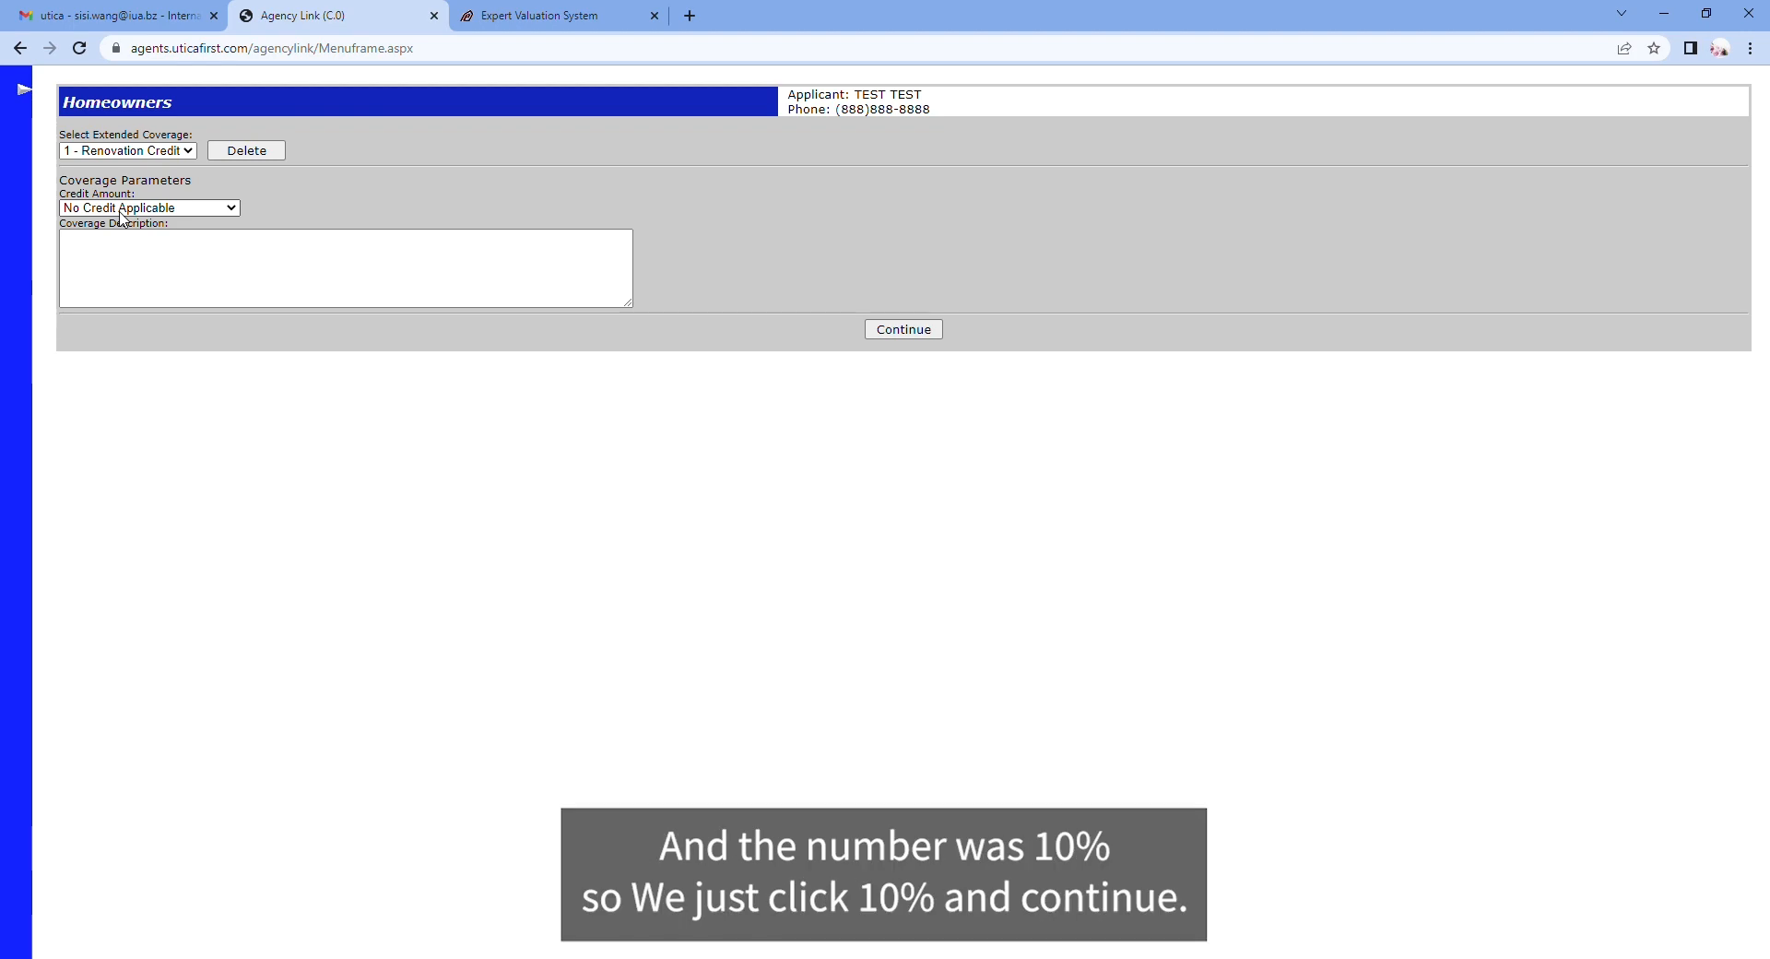
click(117, 343)
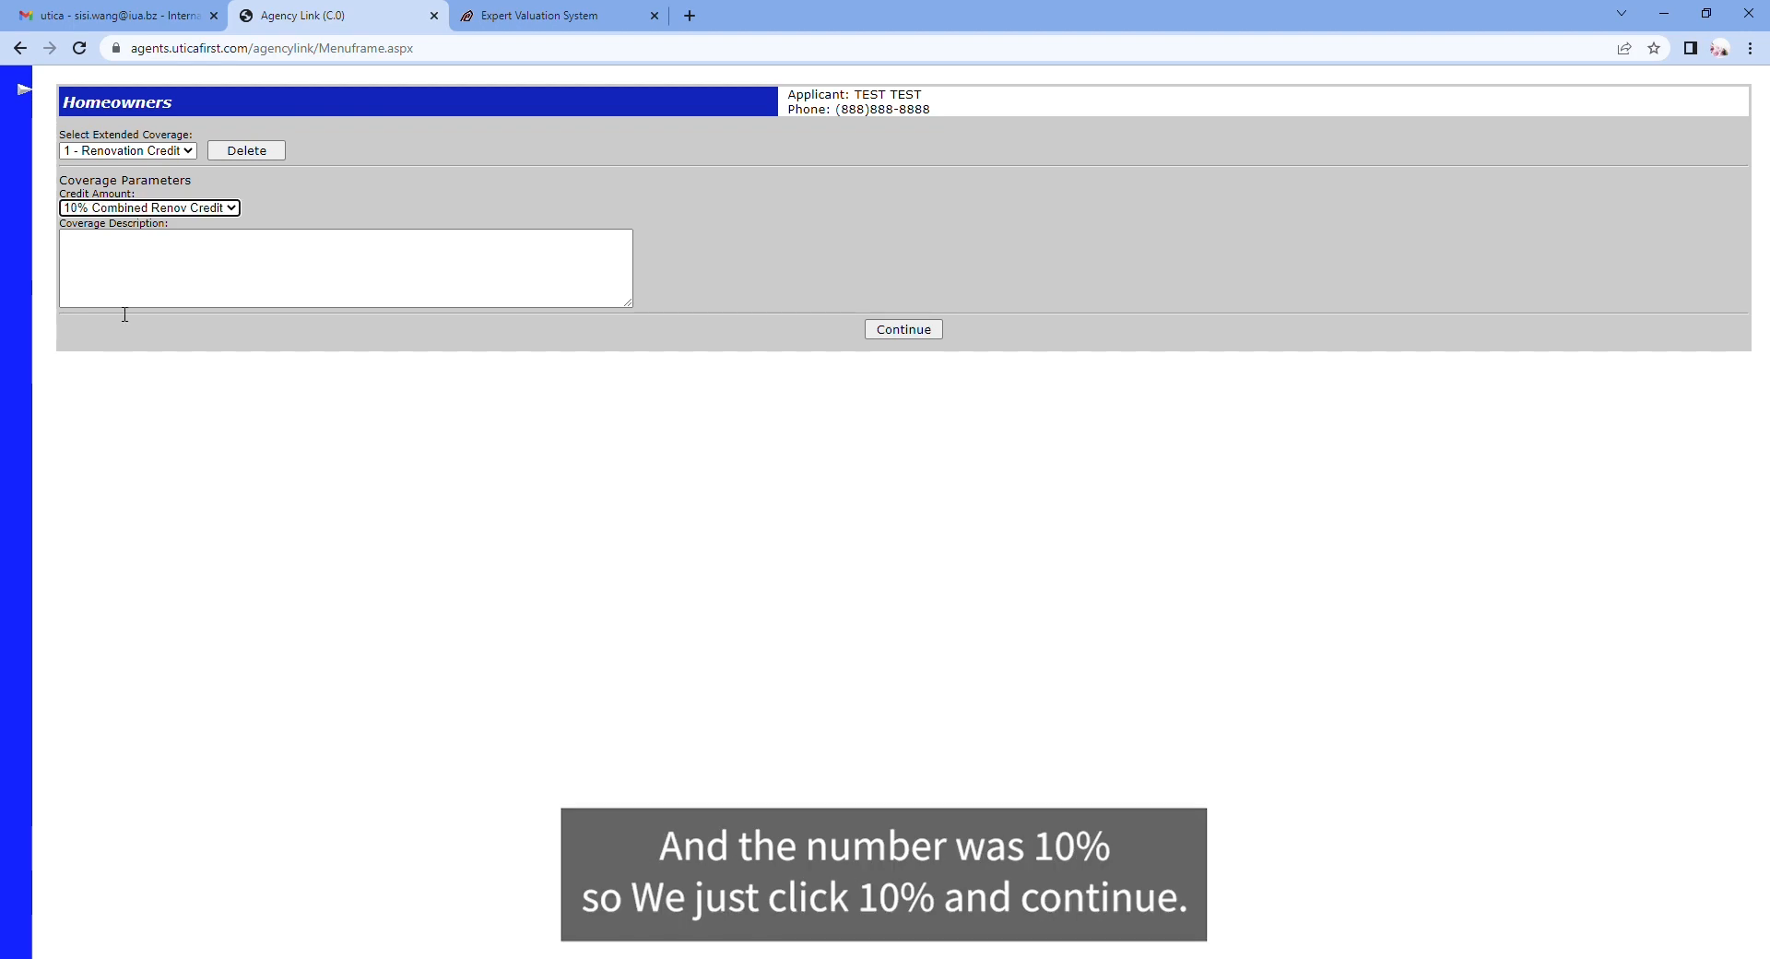
click(903, 329)
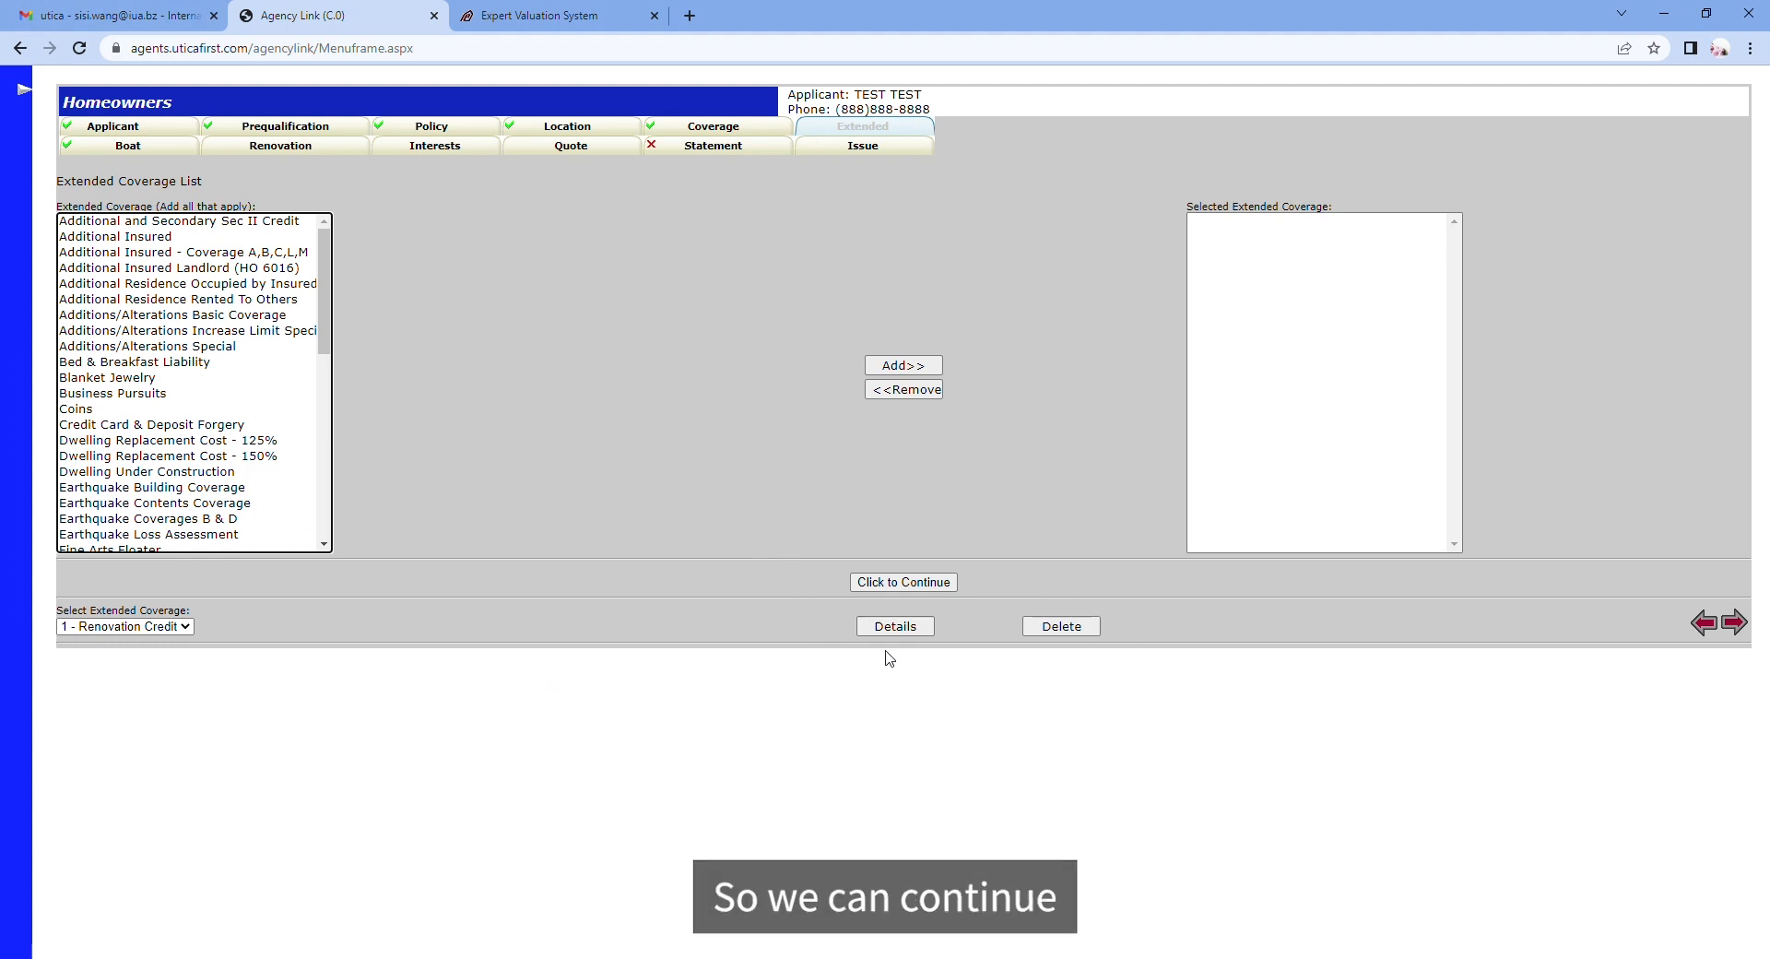
Step: Confirm coverage details are complete and advance past the Renovation Credit page
click(1746, 631)
click(975, 194)
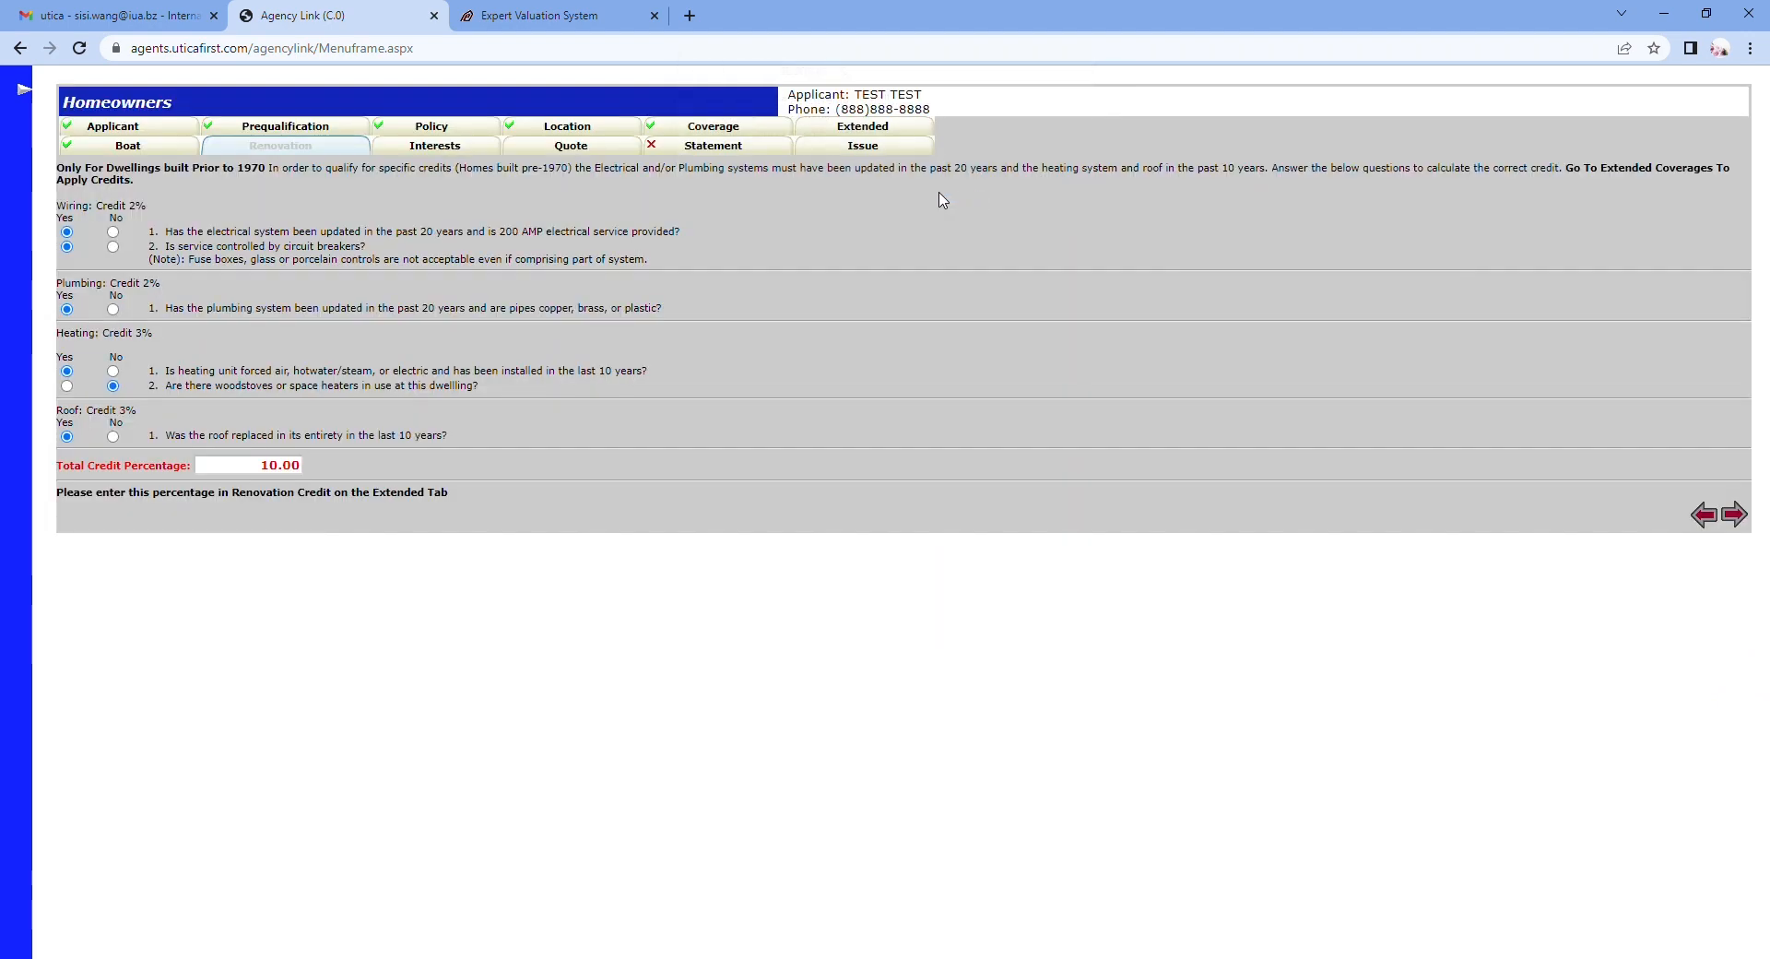
click(1736, 516)
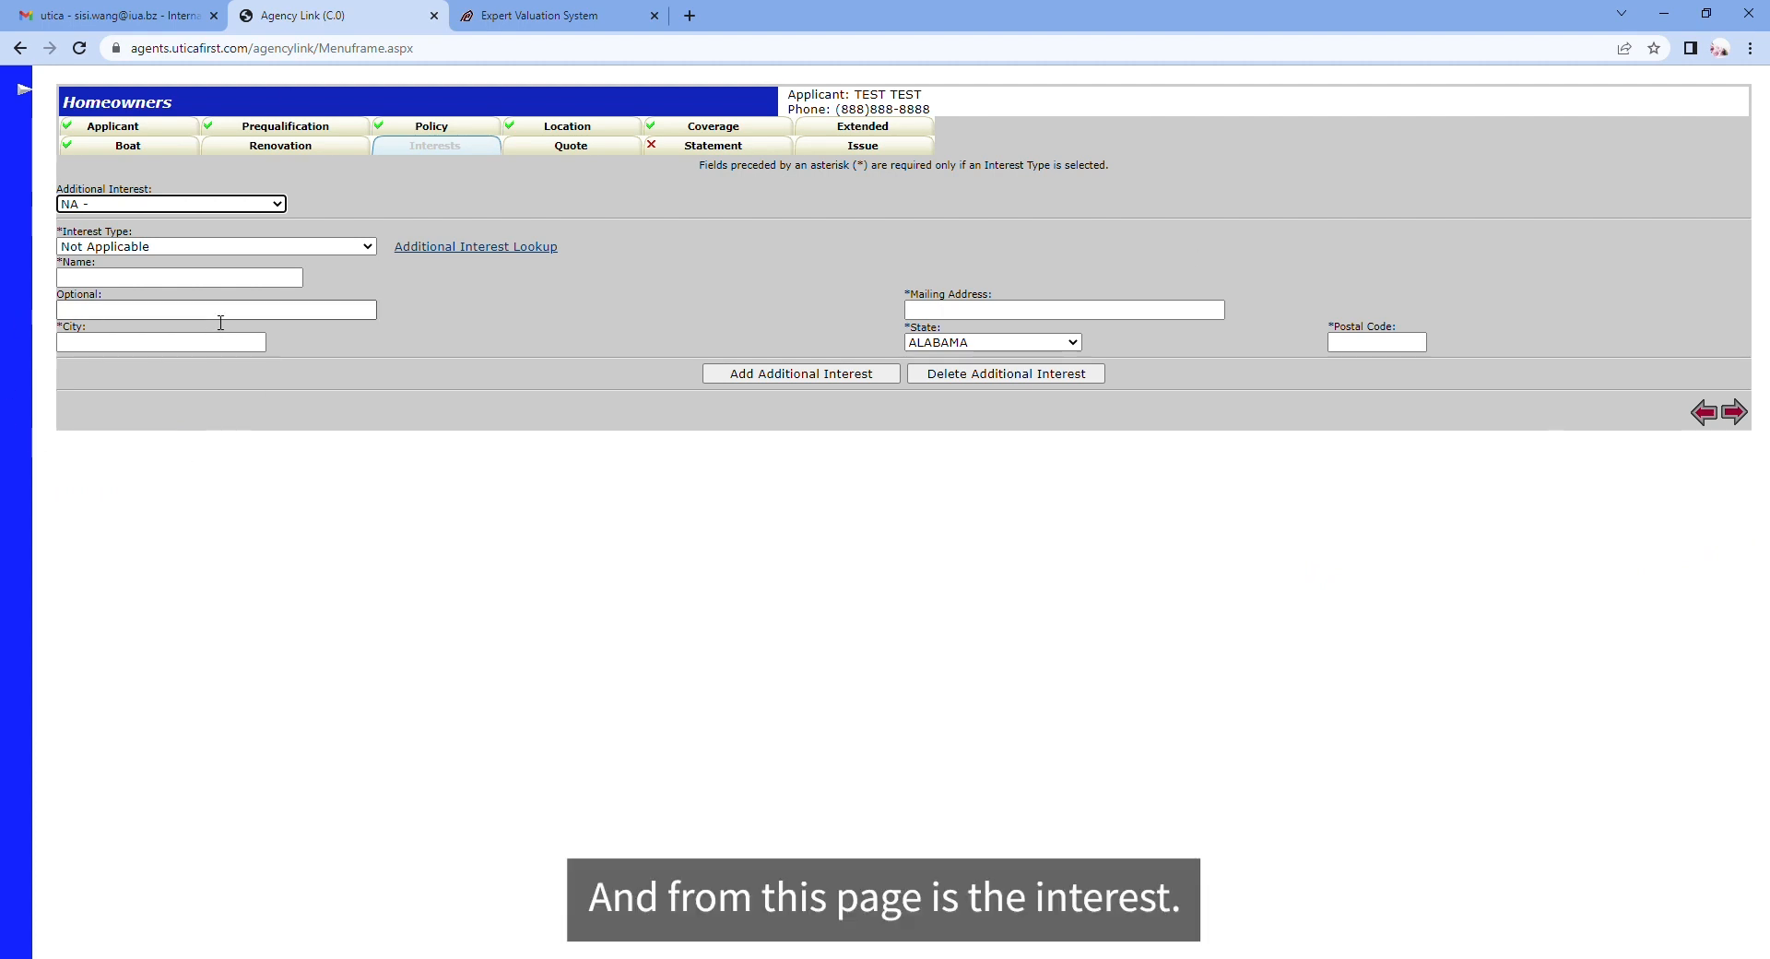
Step: Set Interest Type to First Mortgagee and continue to the Quote step, accepting the mortgagee warning
click(153, 247)
click(157, 338)
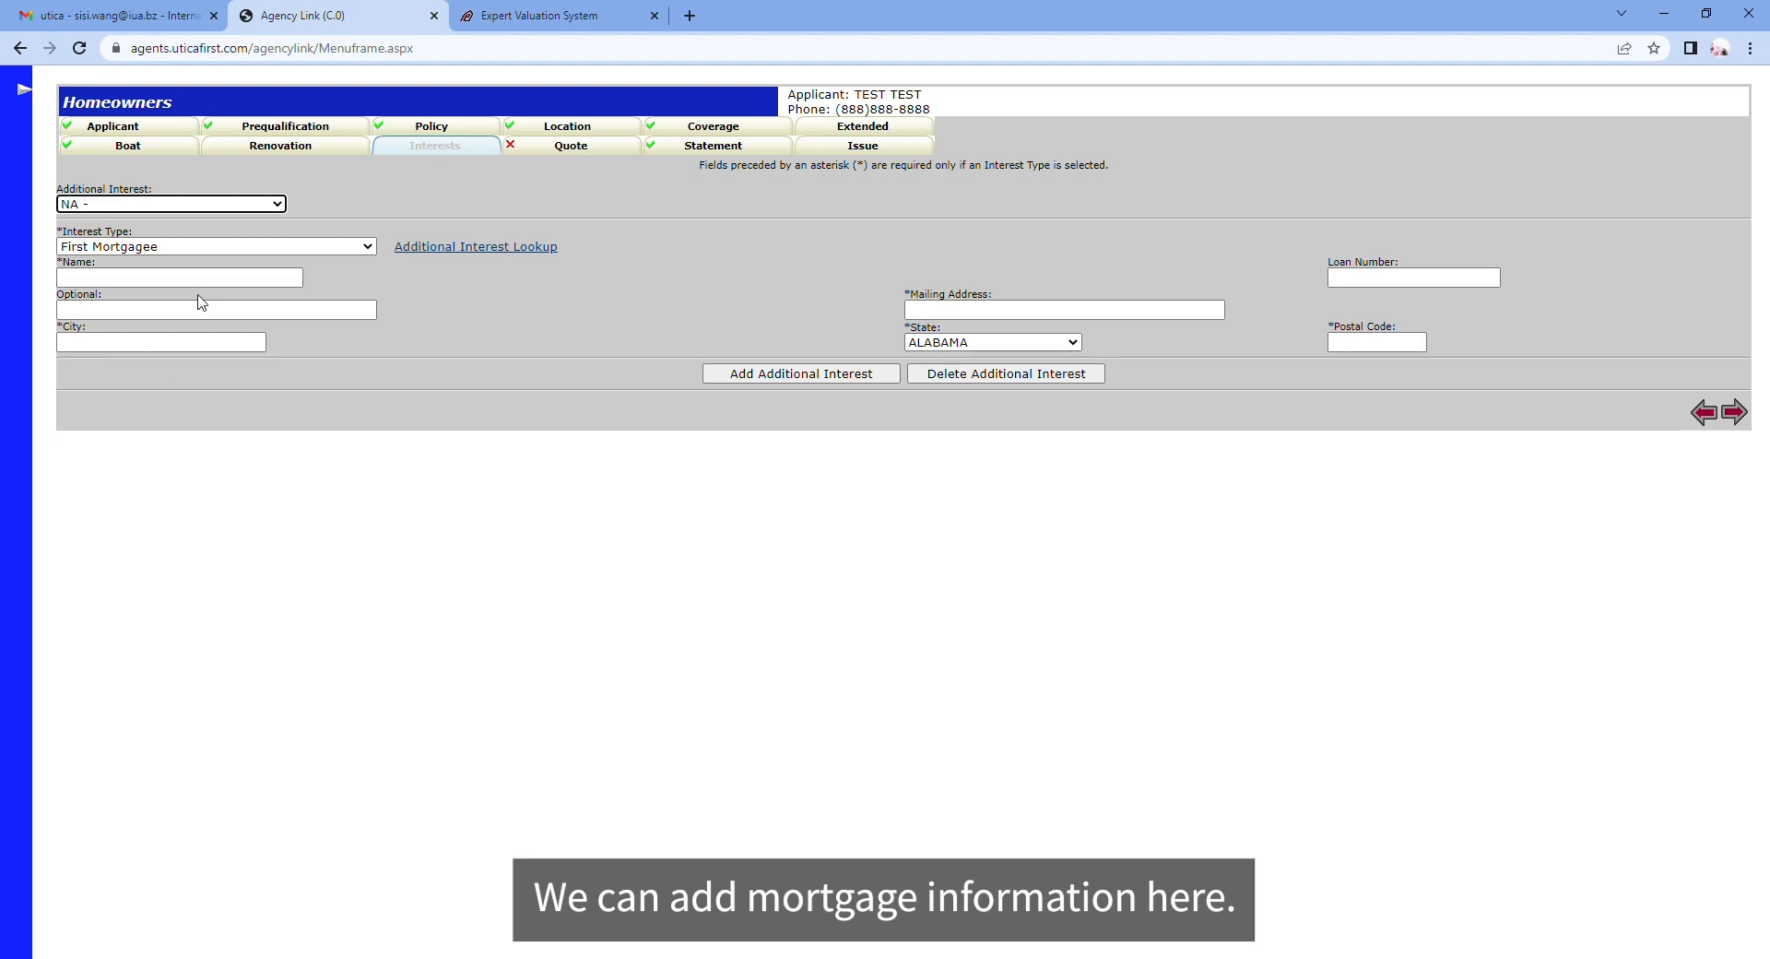
click(635, 505)
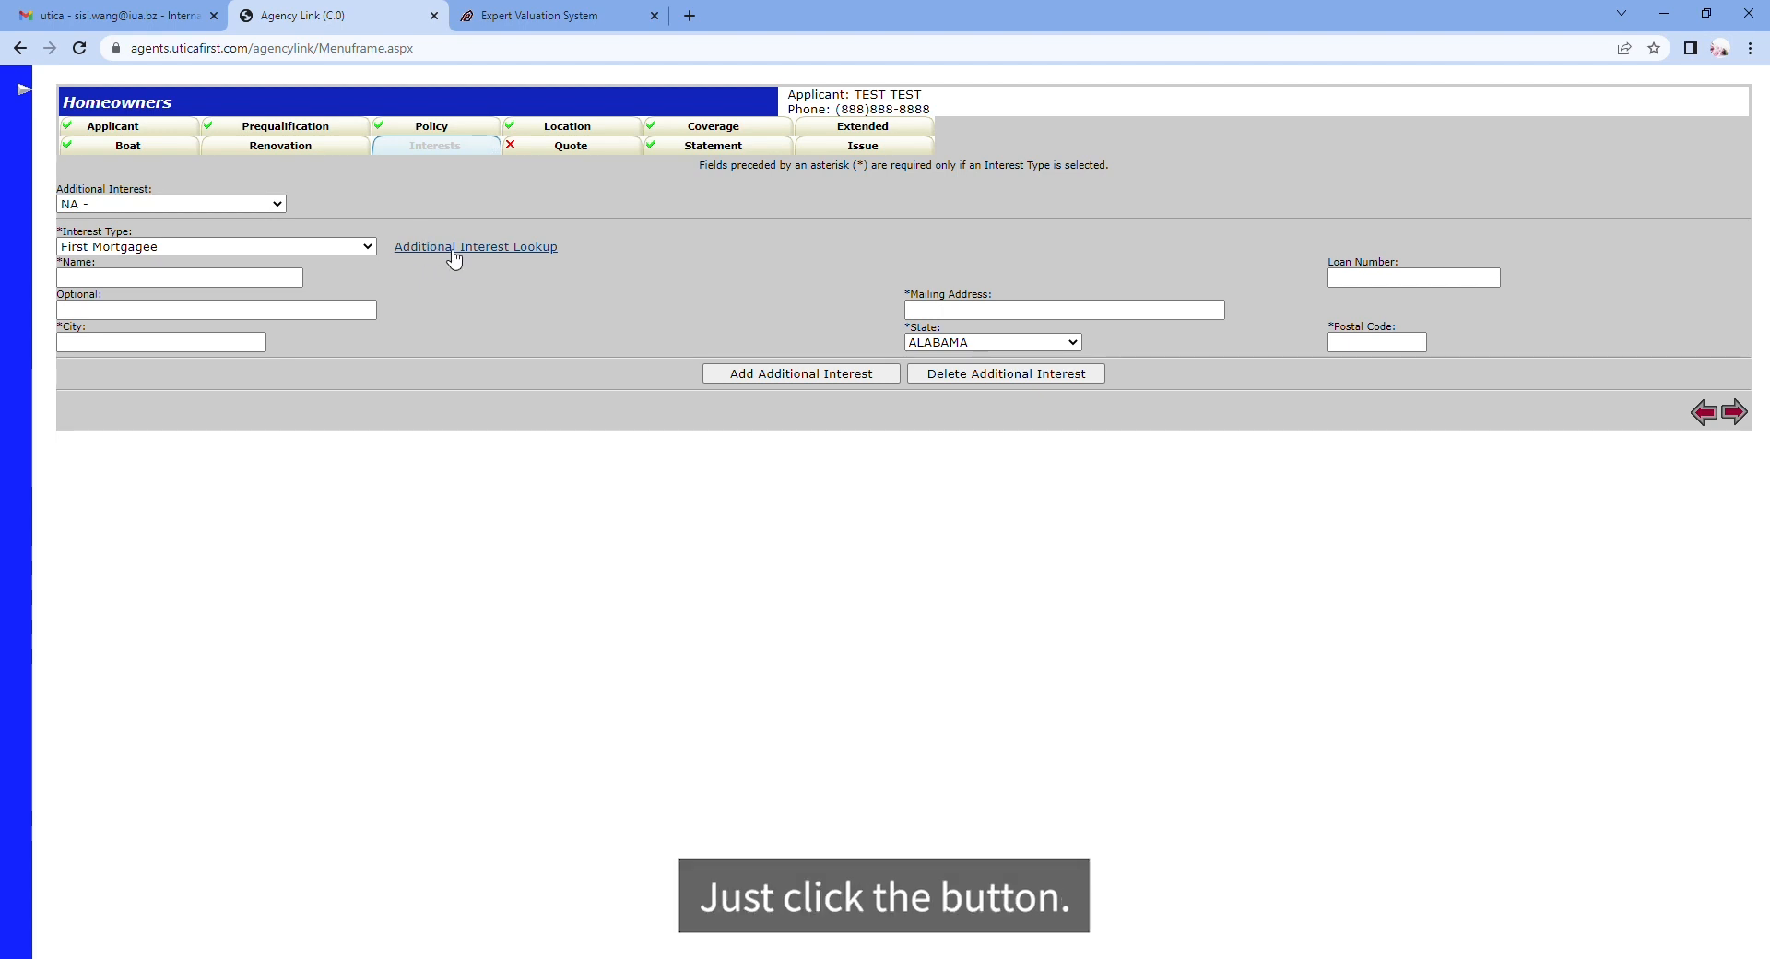
click(1737, 426)
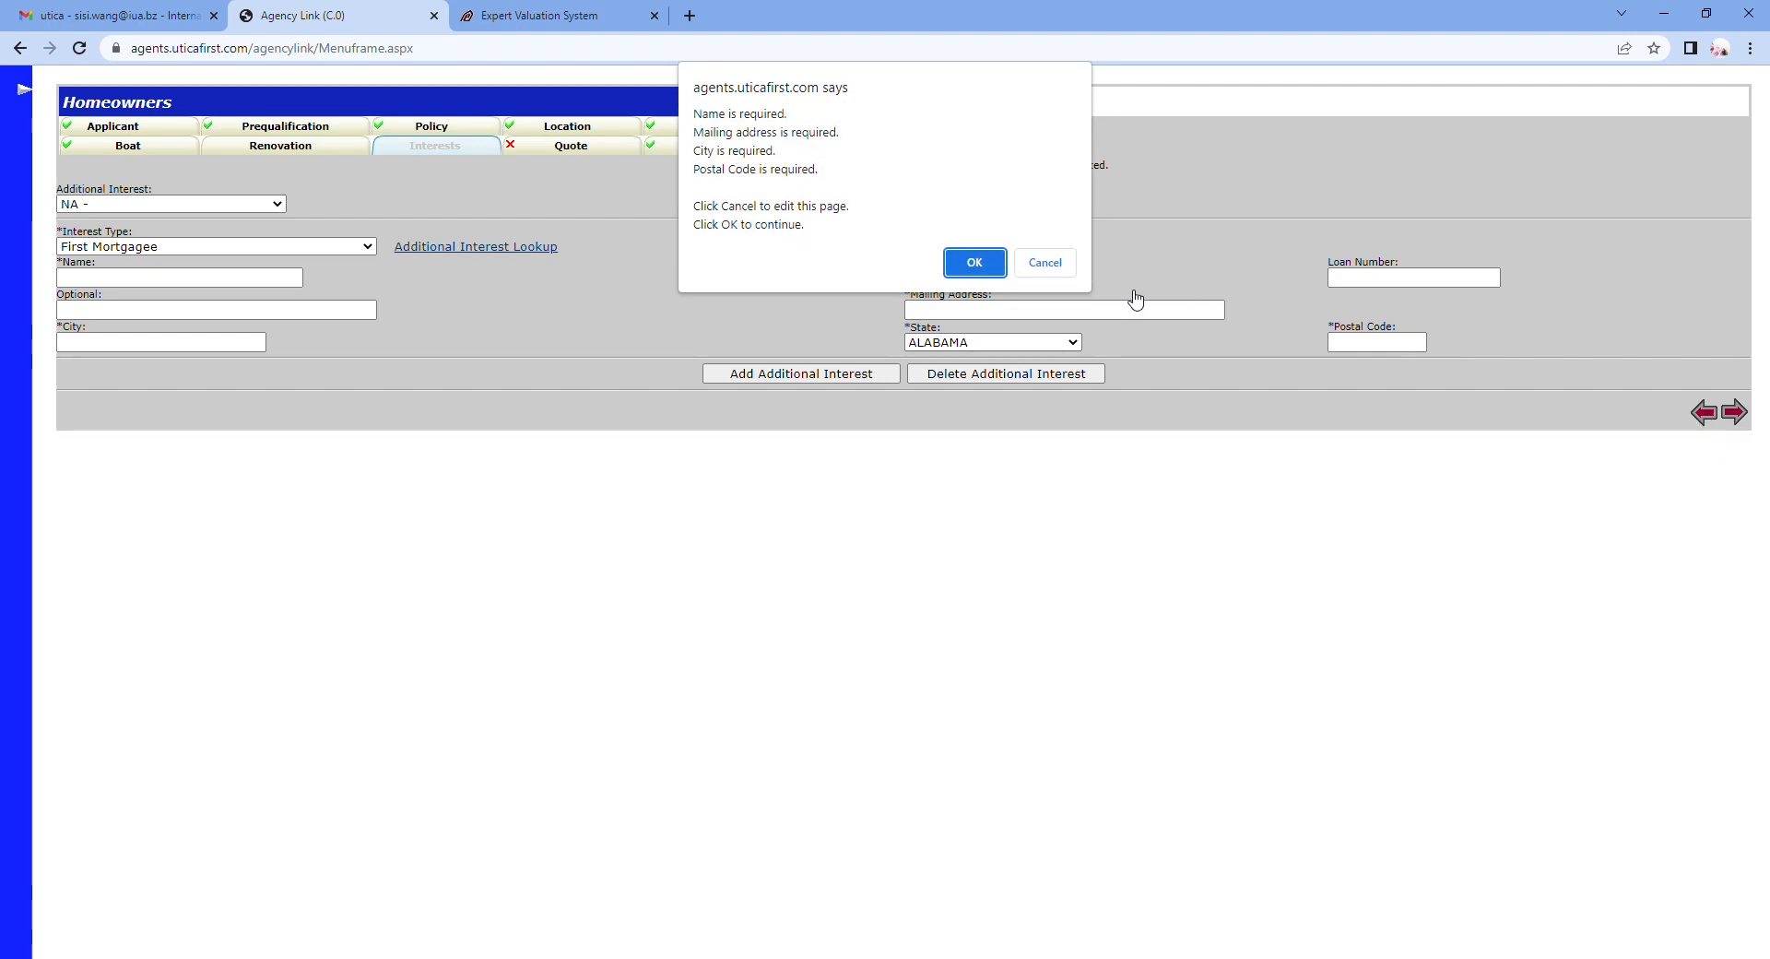
click(985, 266)
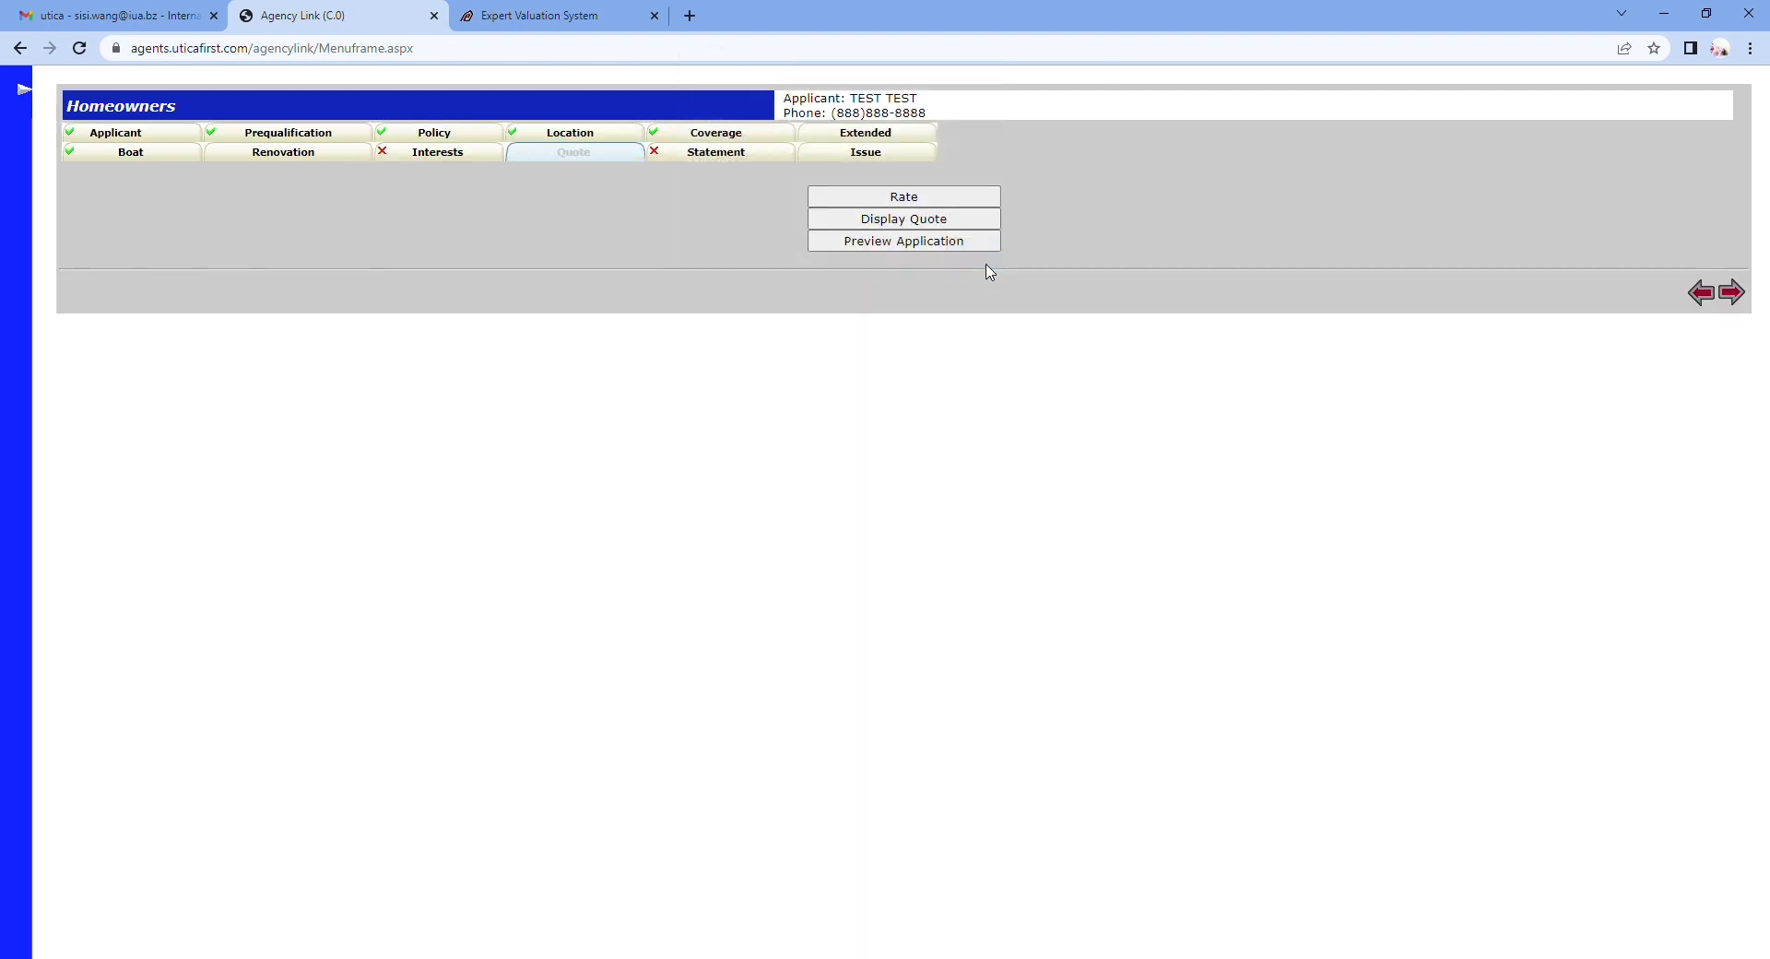
Step: Rate the quote and review the insured's Statement questionnaire
click(854, 199)
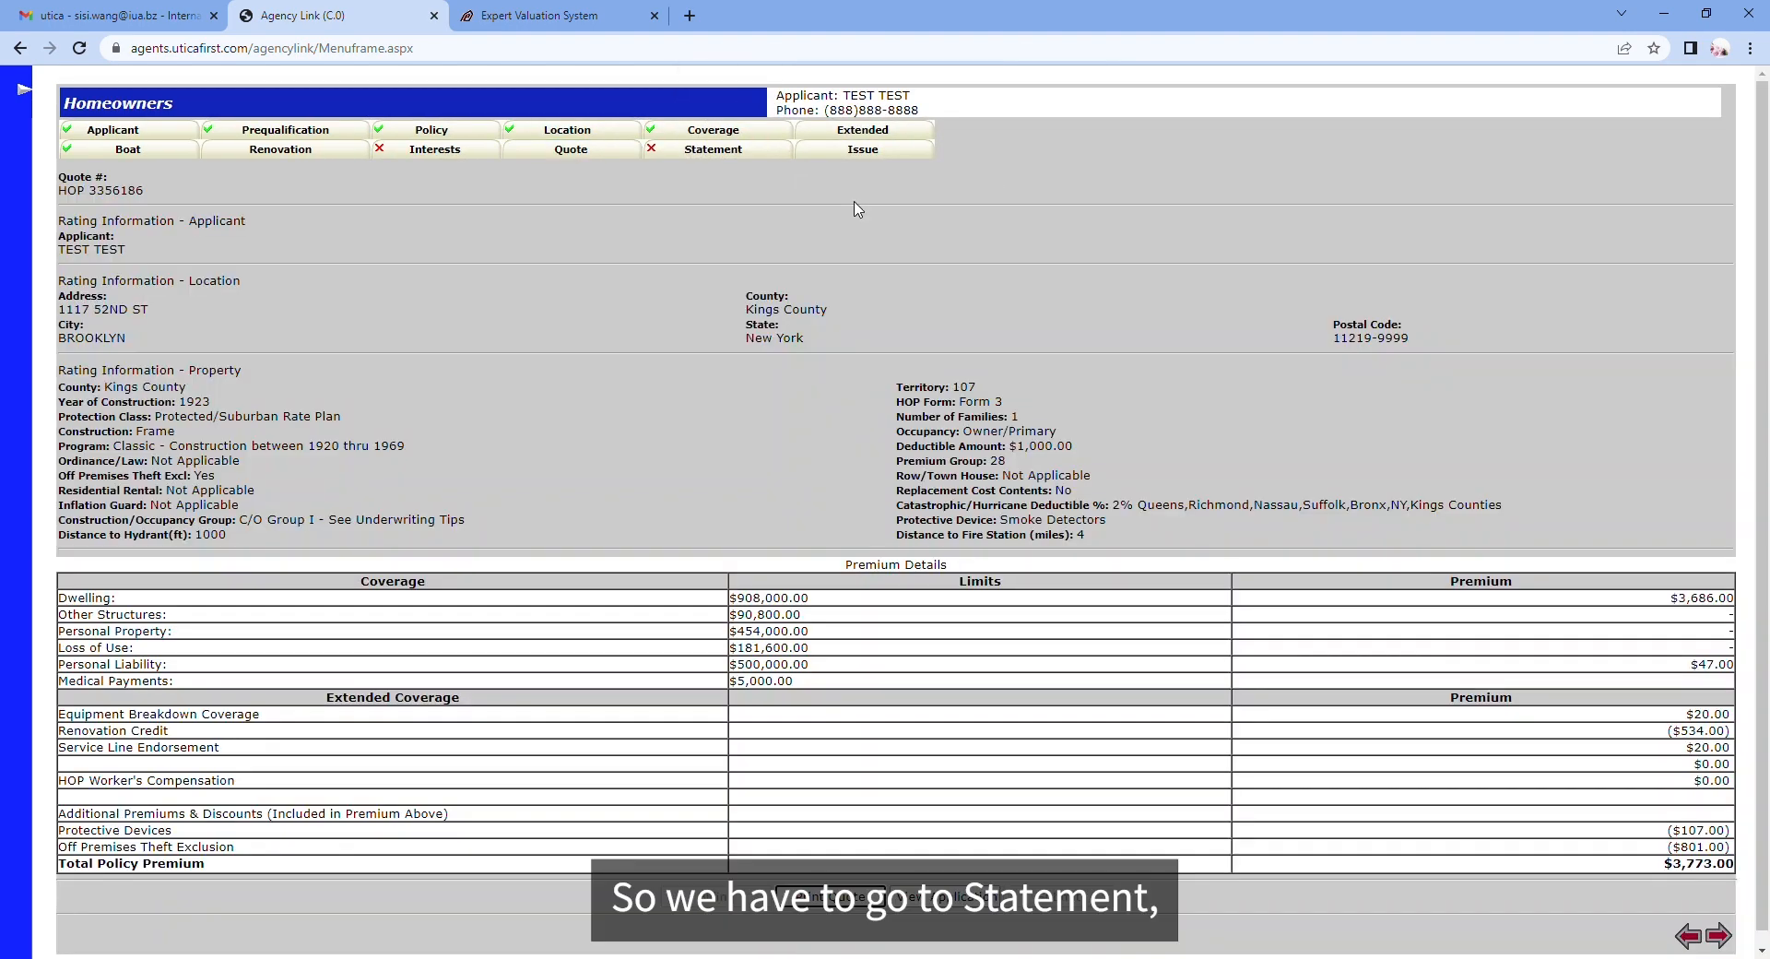
click(698, 161)
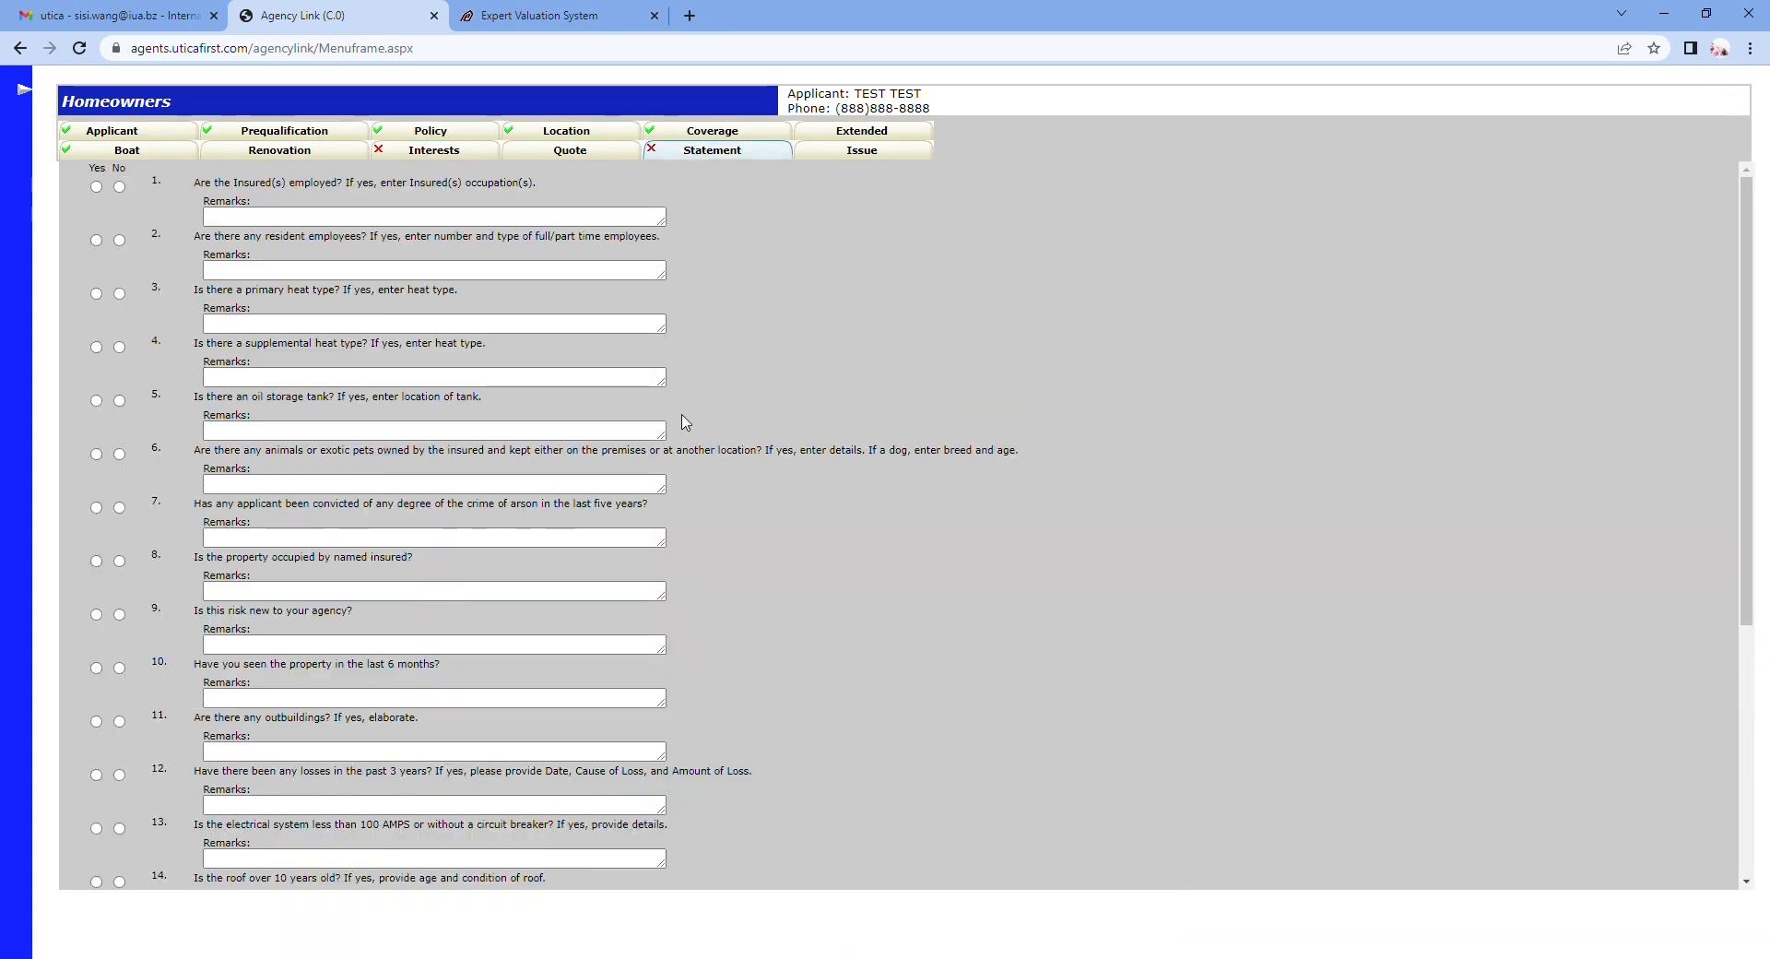
scroll(791, 429, down, 5)
scroll(791, 424, up, 5)
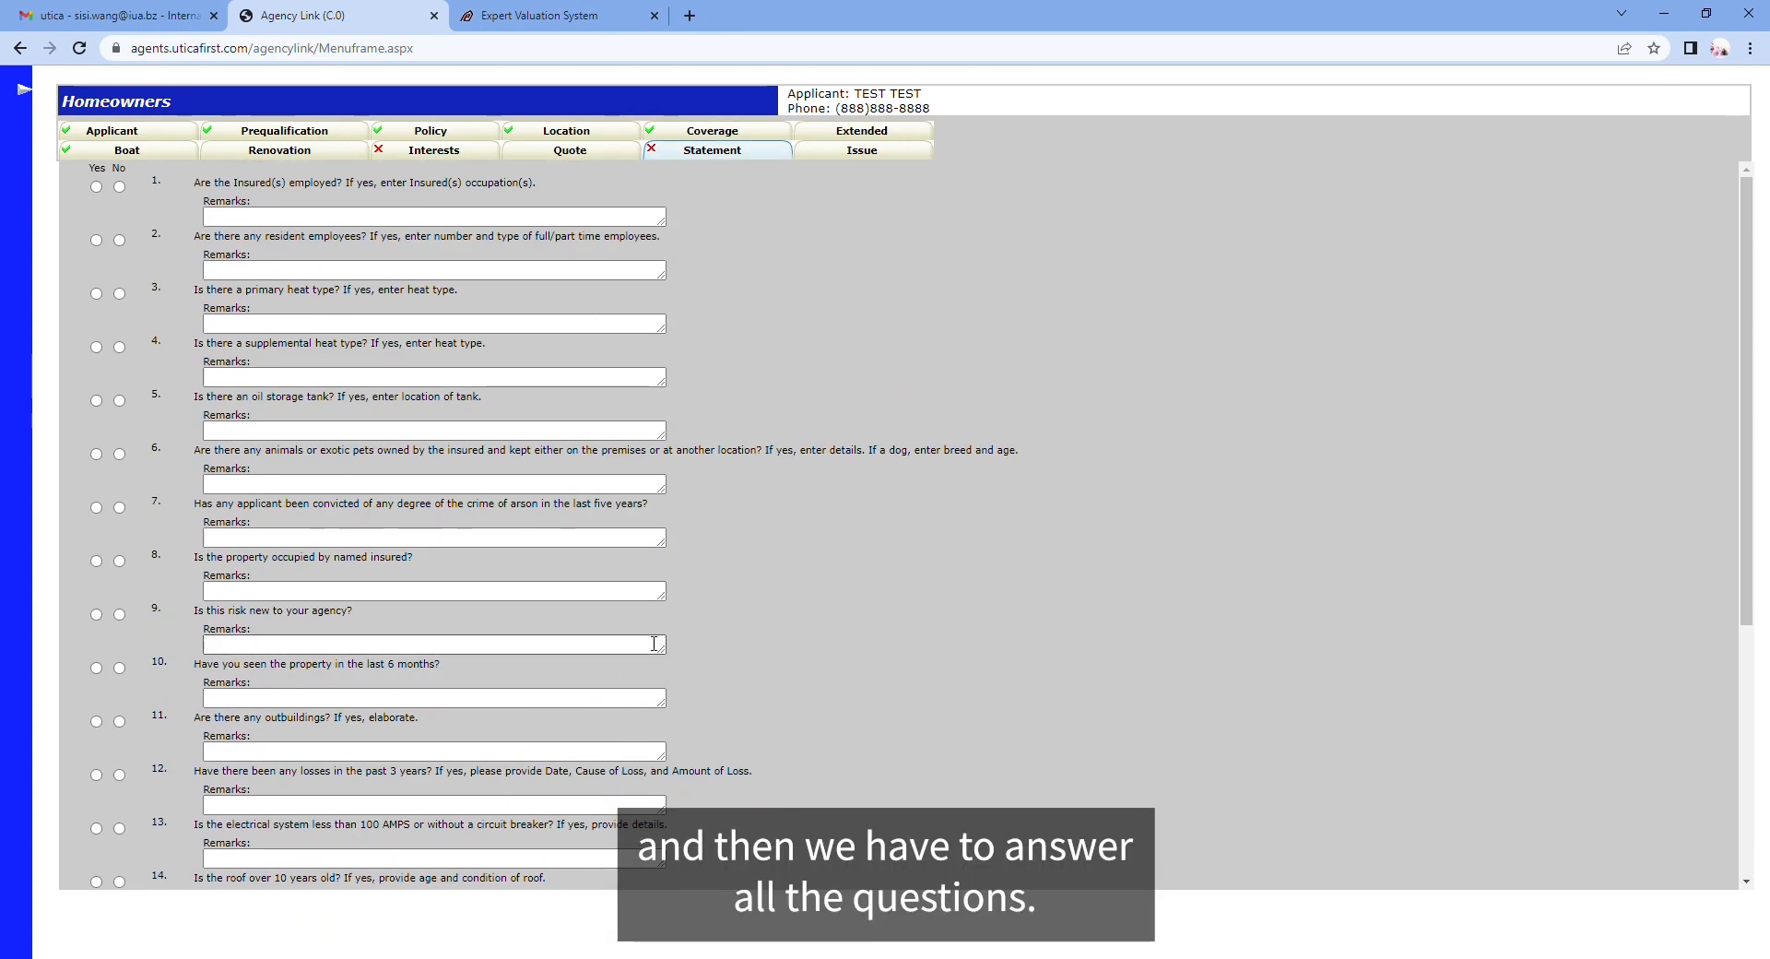
scroll(605, 645, down, 5)
scroll(603, 622, up, 5)
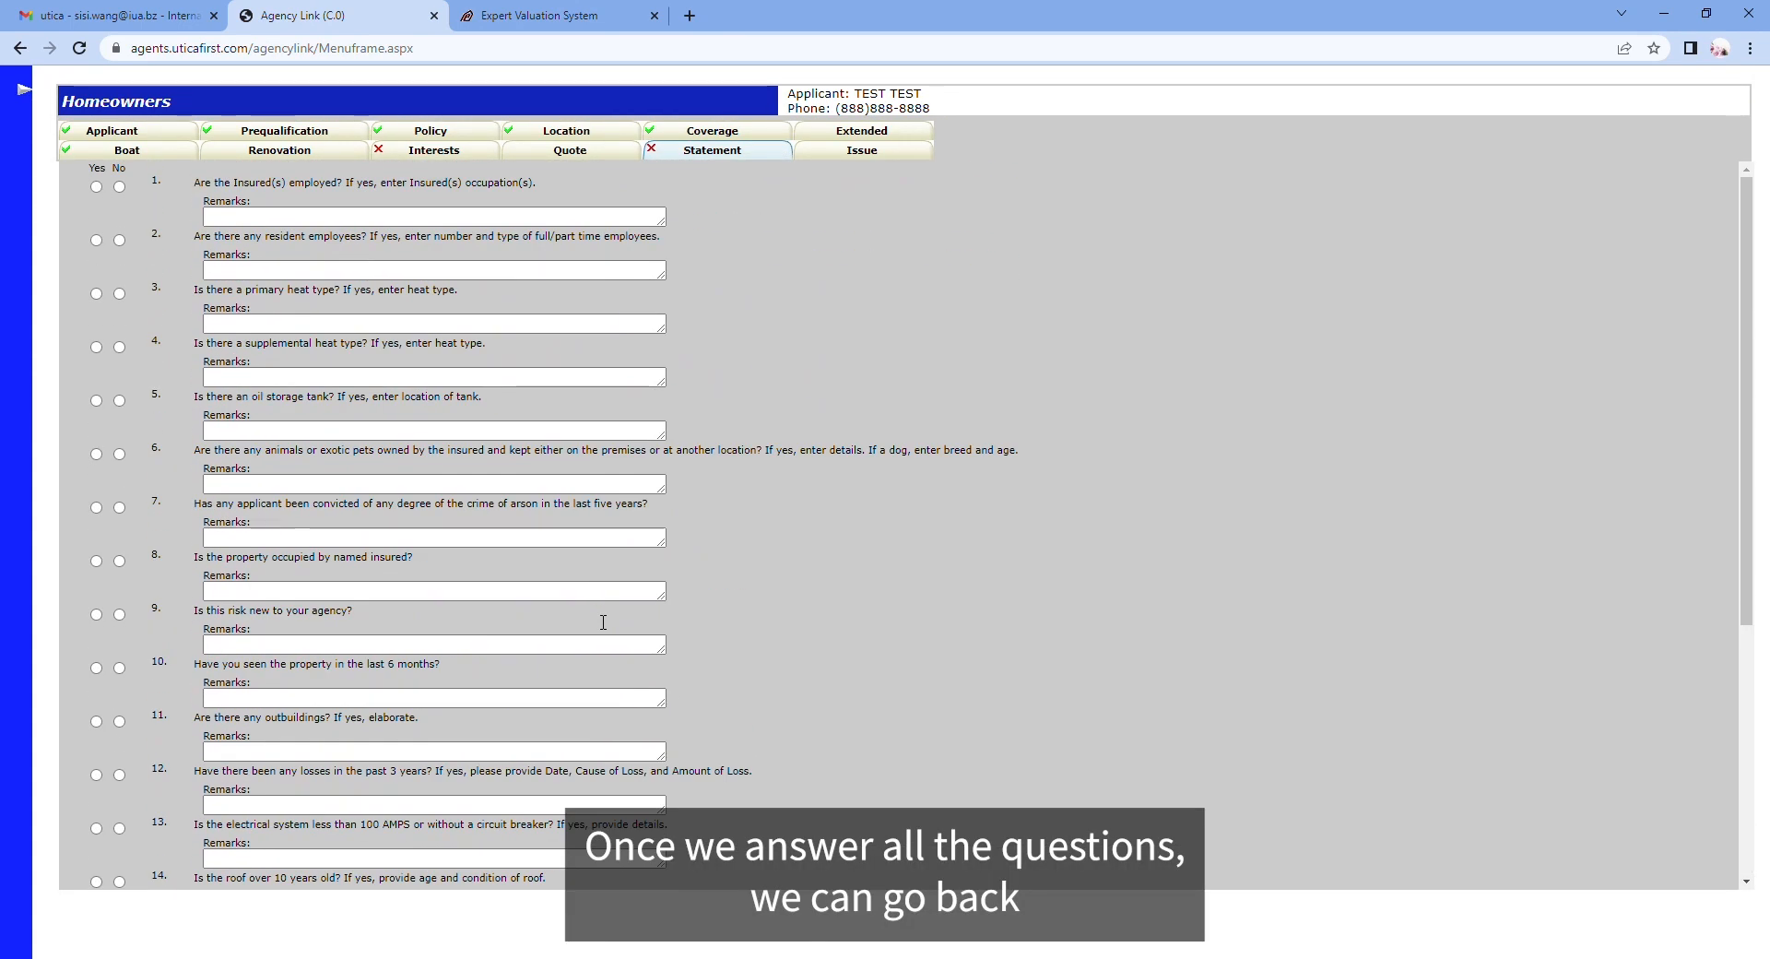
Step: Return to the Quote tab and rate again, giving a $3,773.00 total policy premium
click(572, 154)
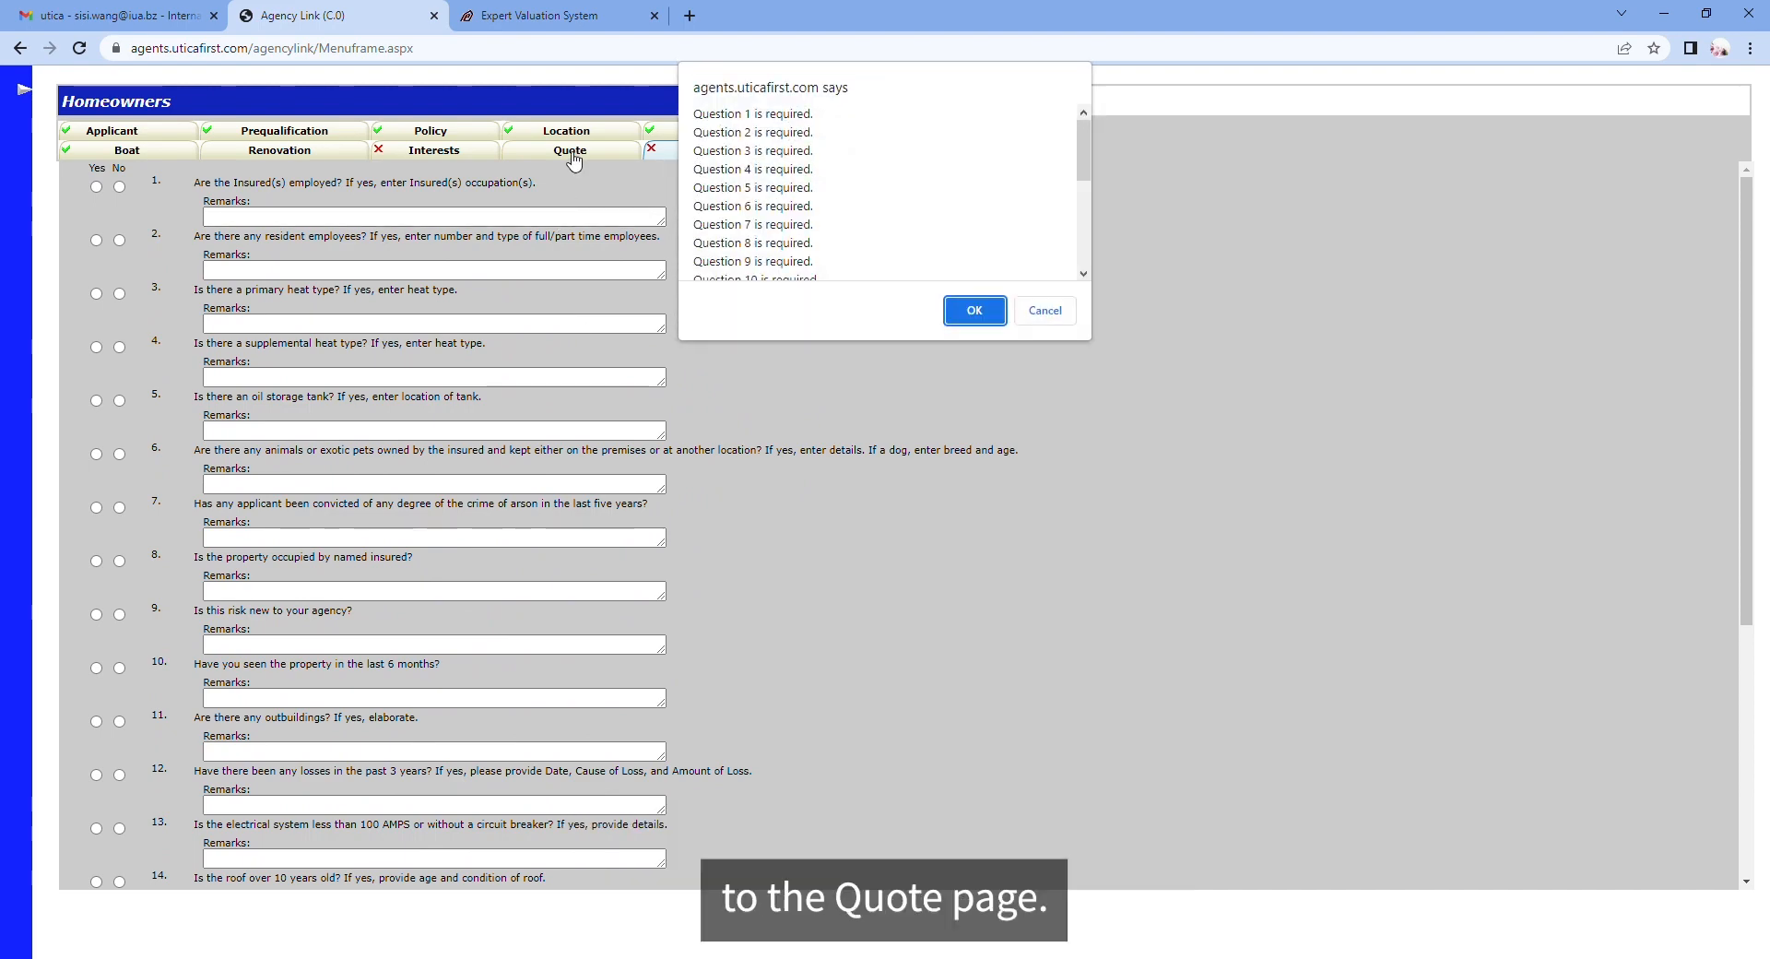
click(966, 314)
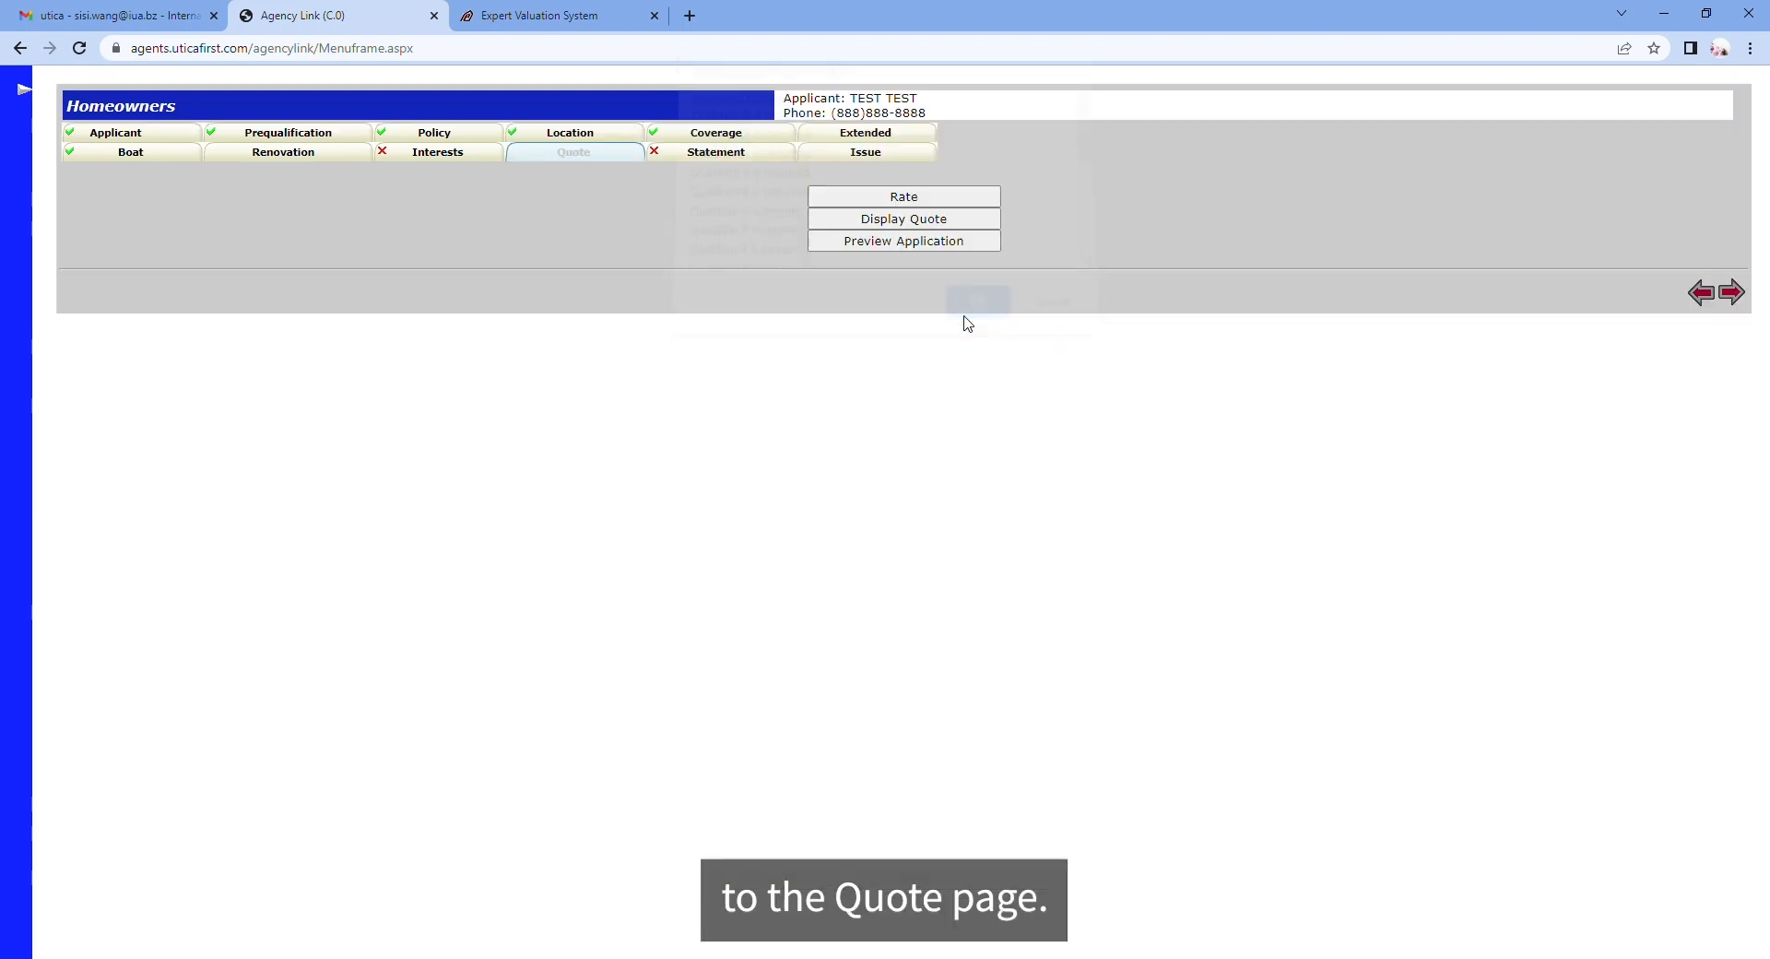
click(855, 192)
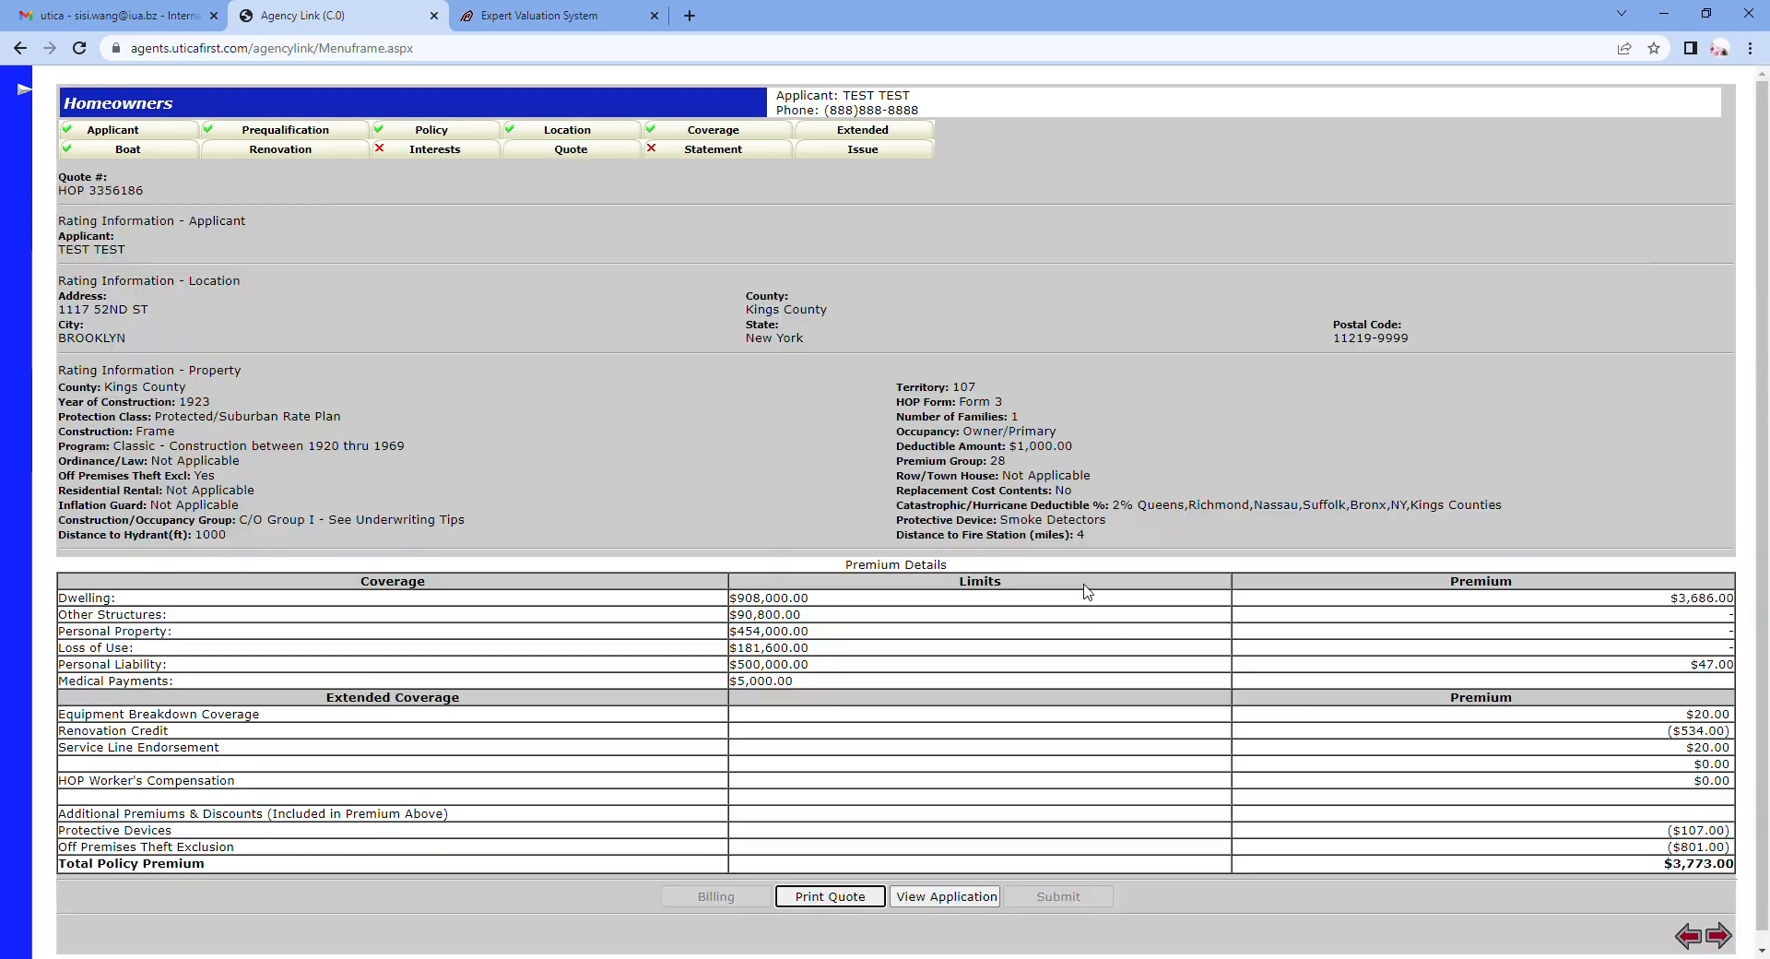
scroll(1081, 590, down, 1)
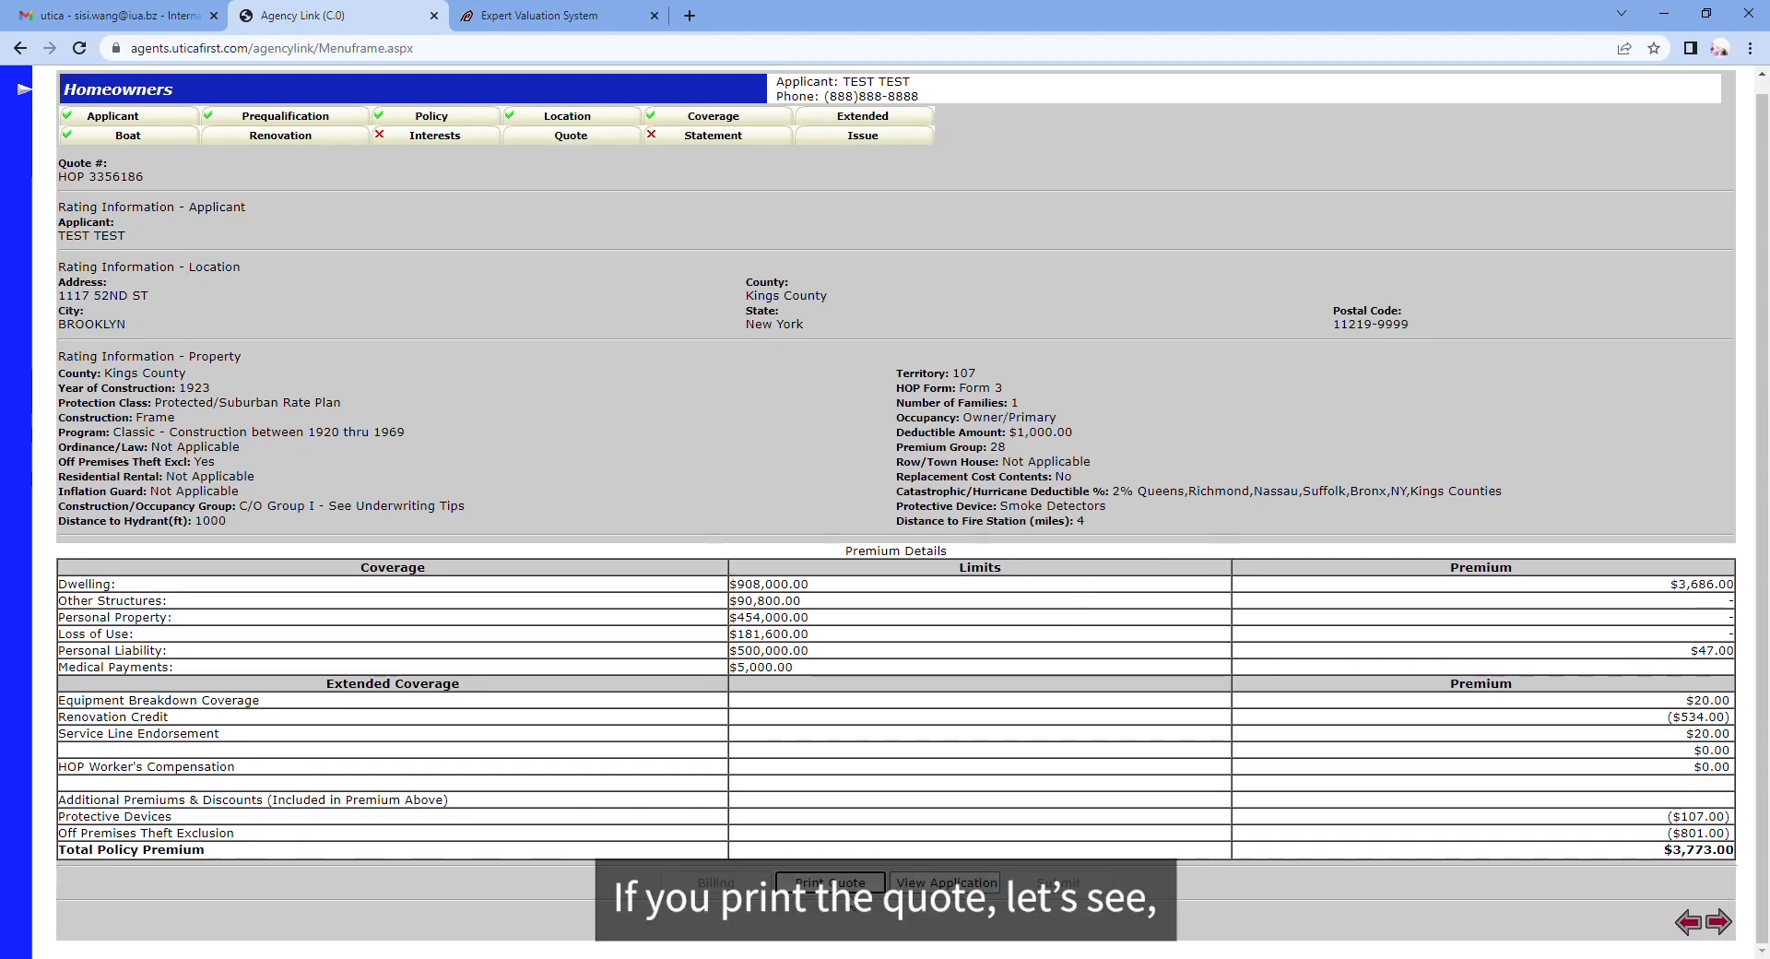
Step: View and close the printable quote letter, then preview the full Homeowners Application
click(830, 882)
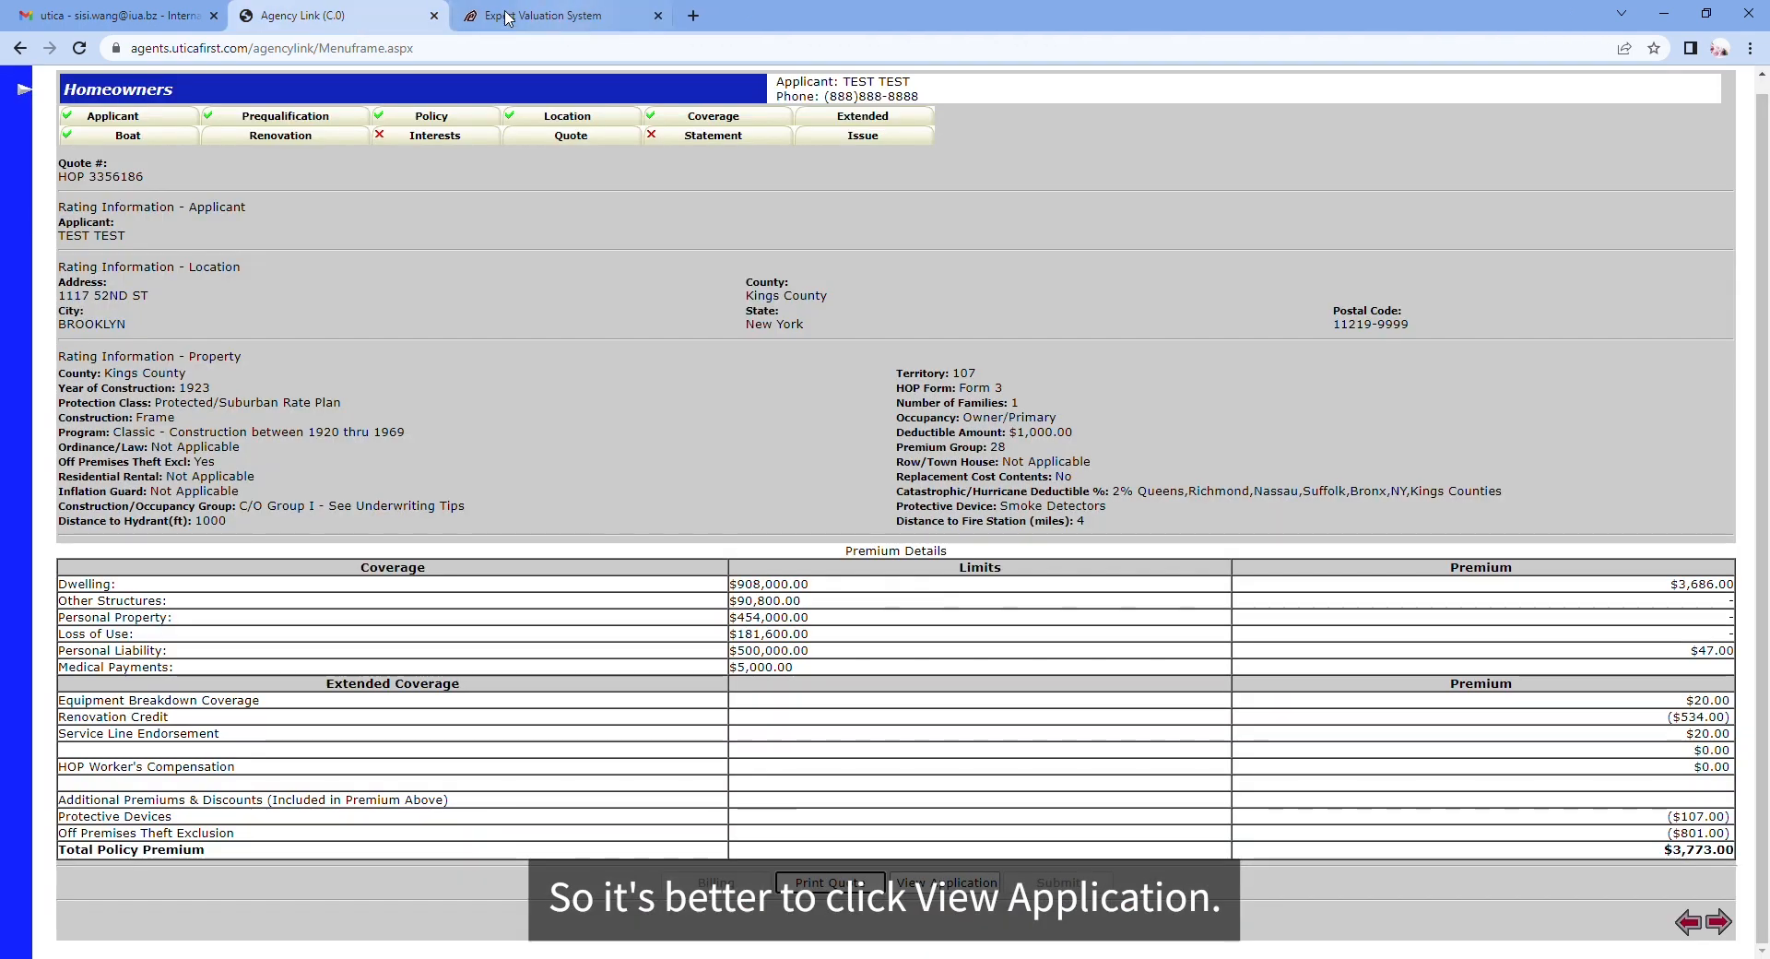
click(655, 15)
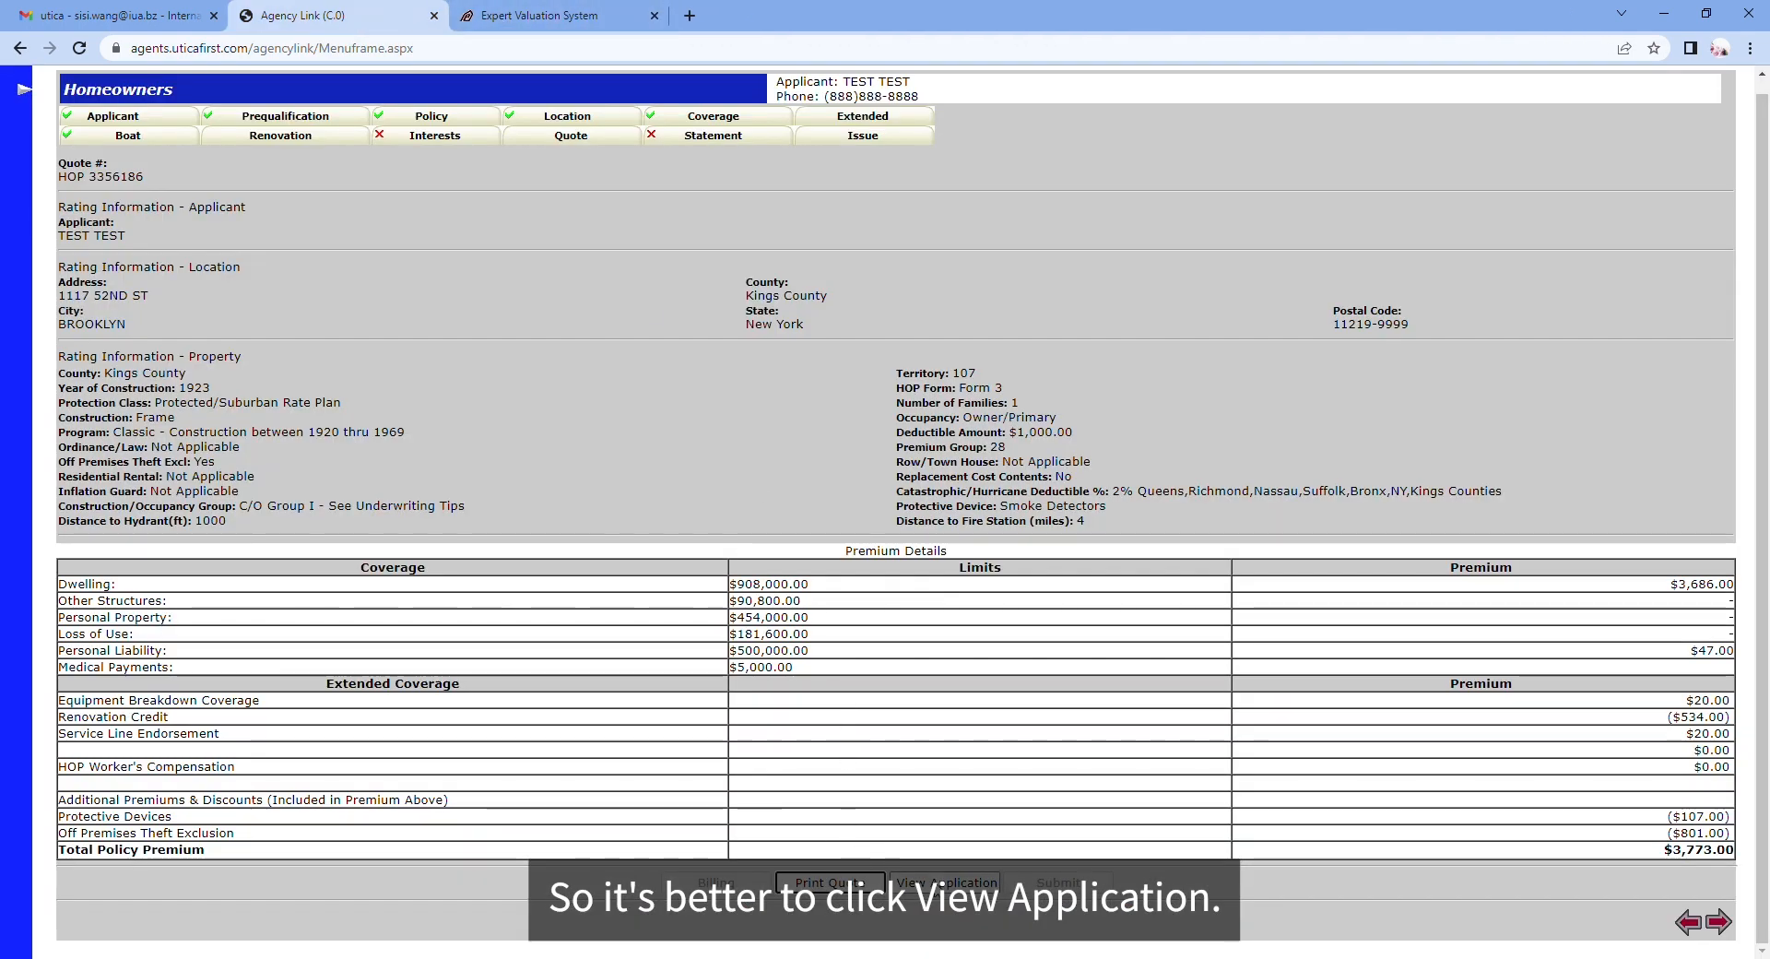
click(945, 882)
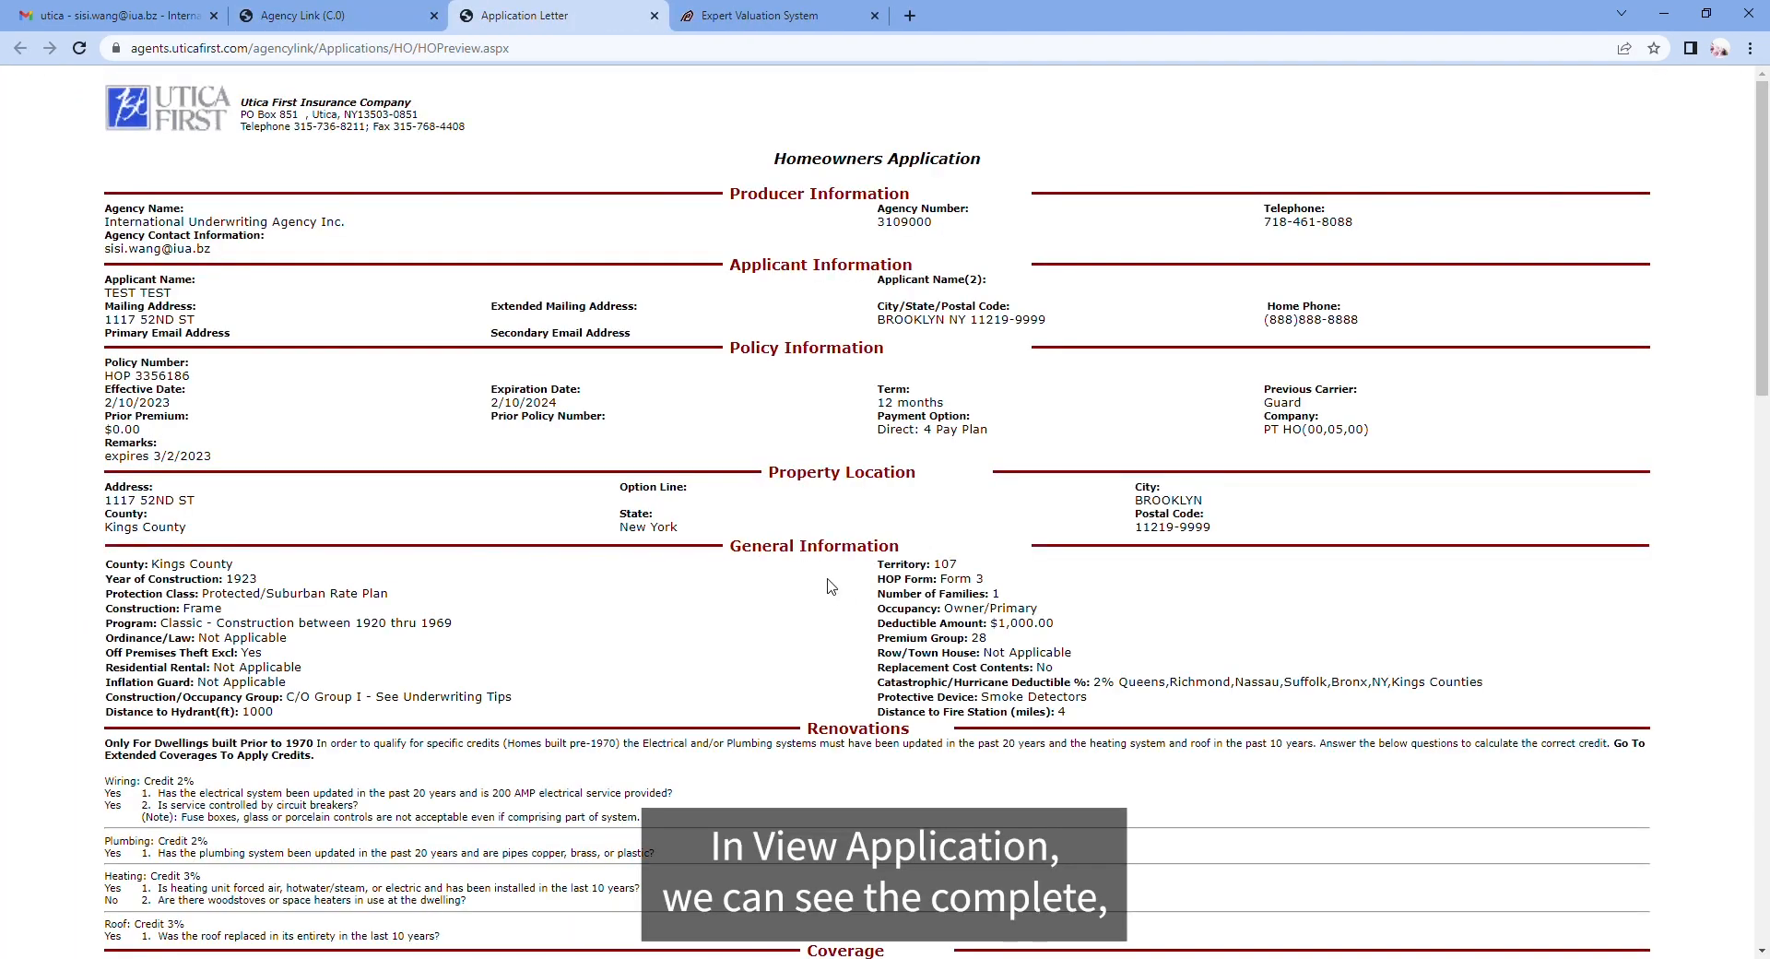
scroll(832, 586, down, 15)
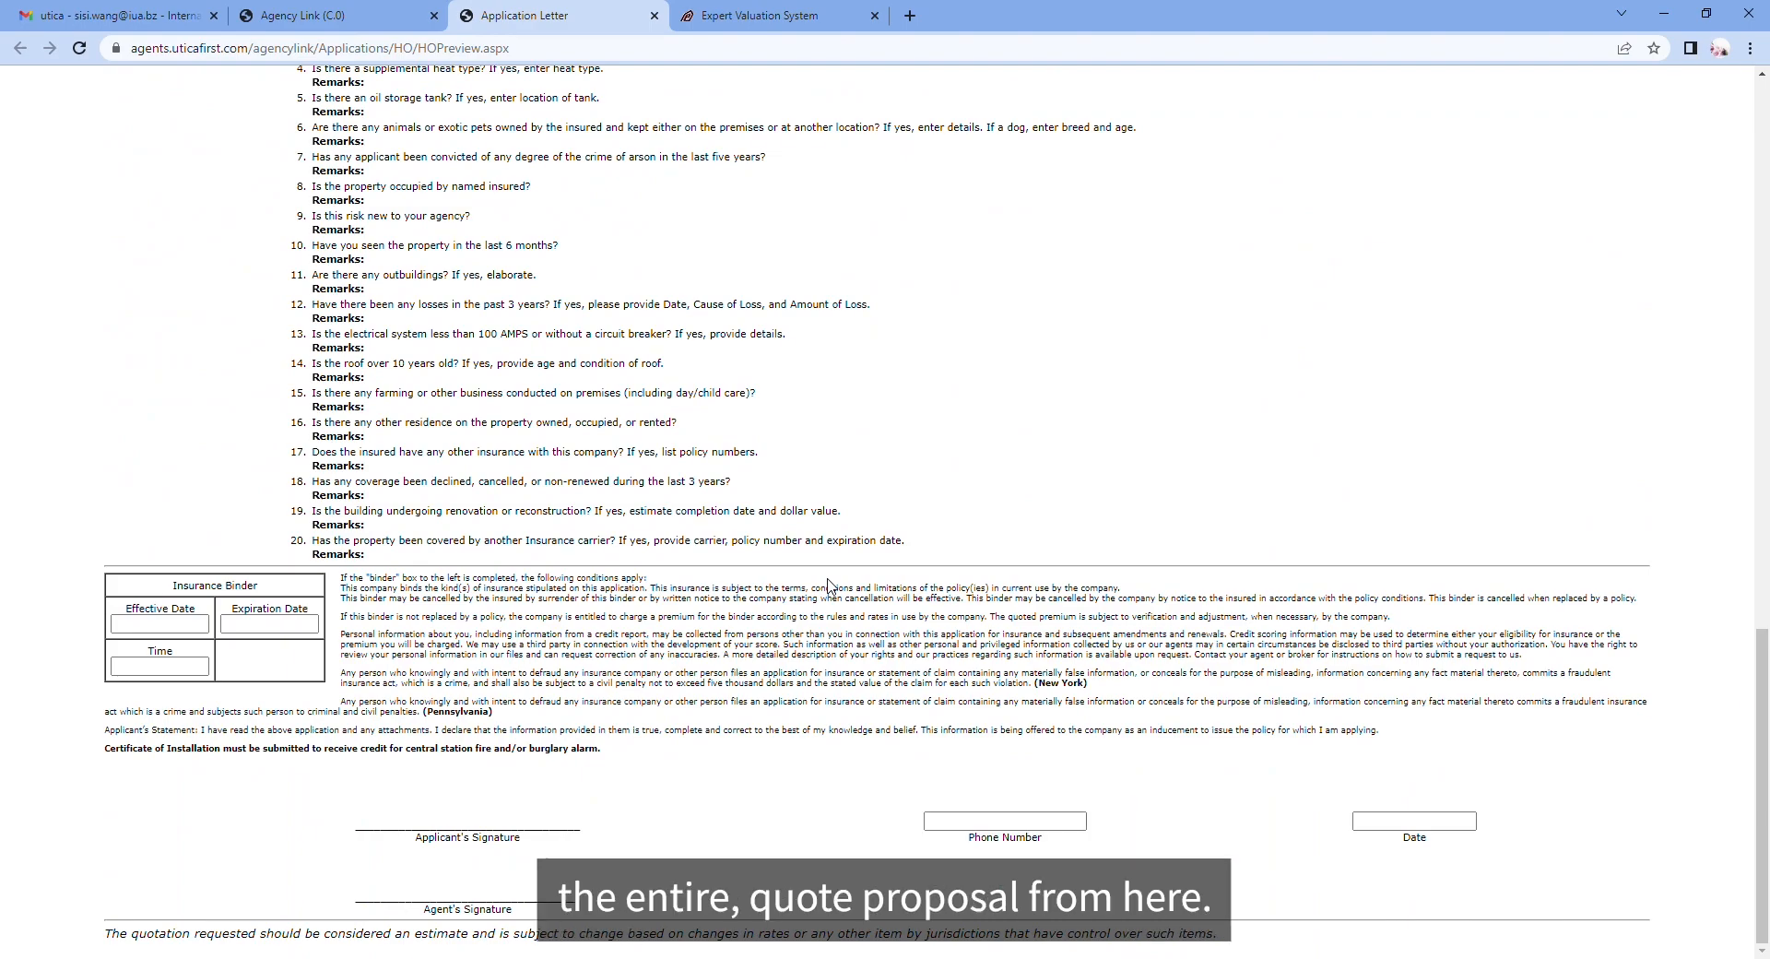
scroll(828, 584, up, 15)
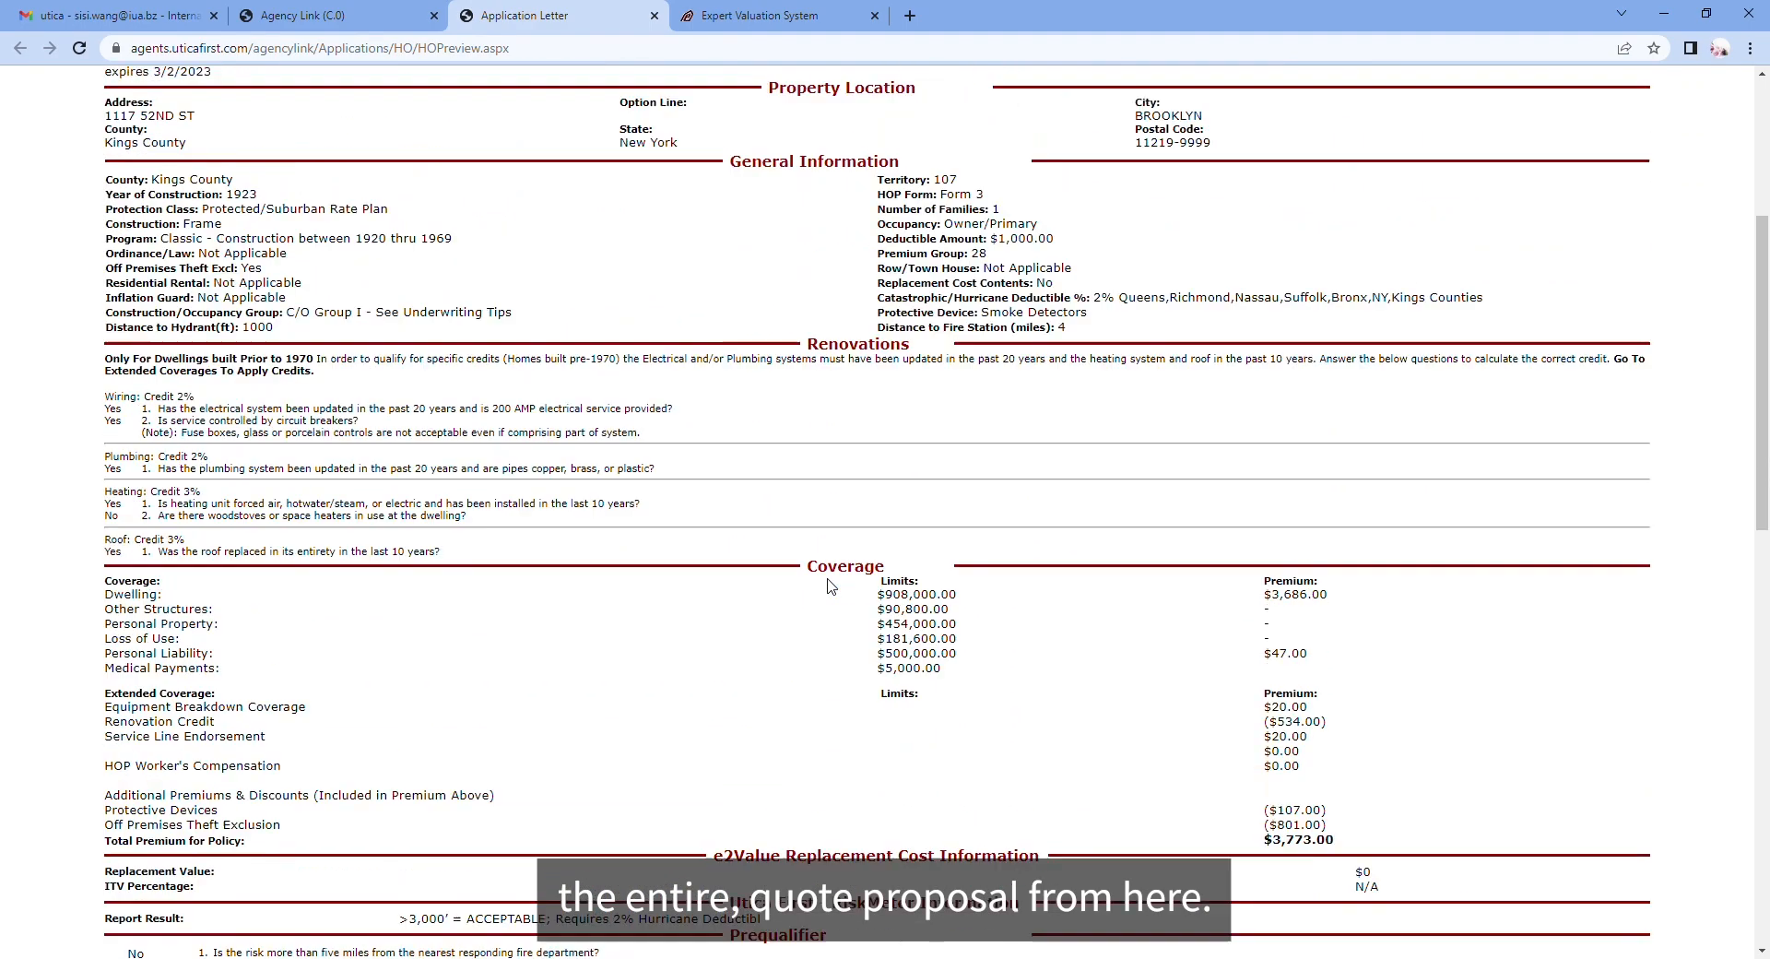
scroll(832, 585, down, 10)
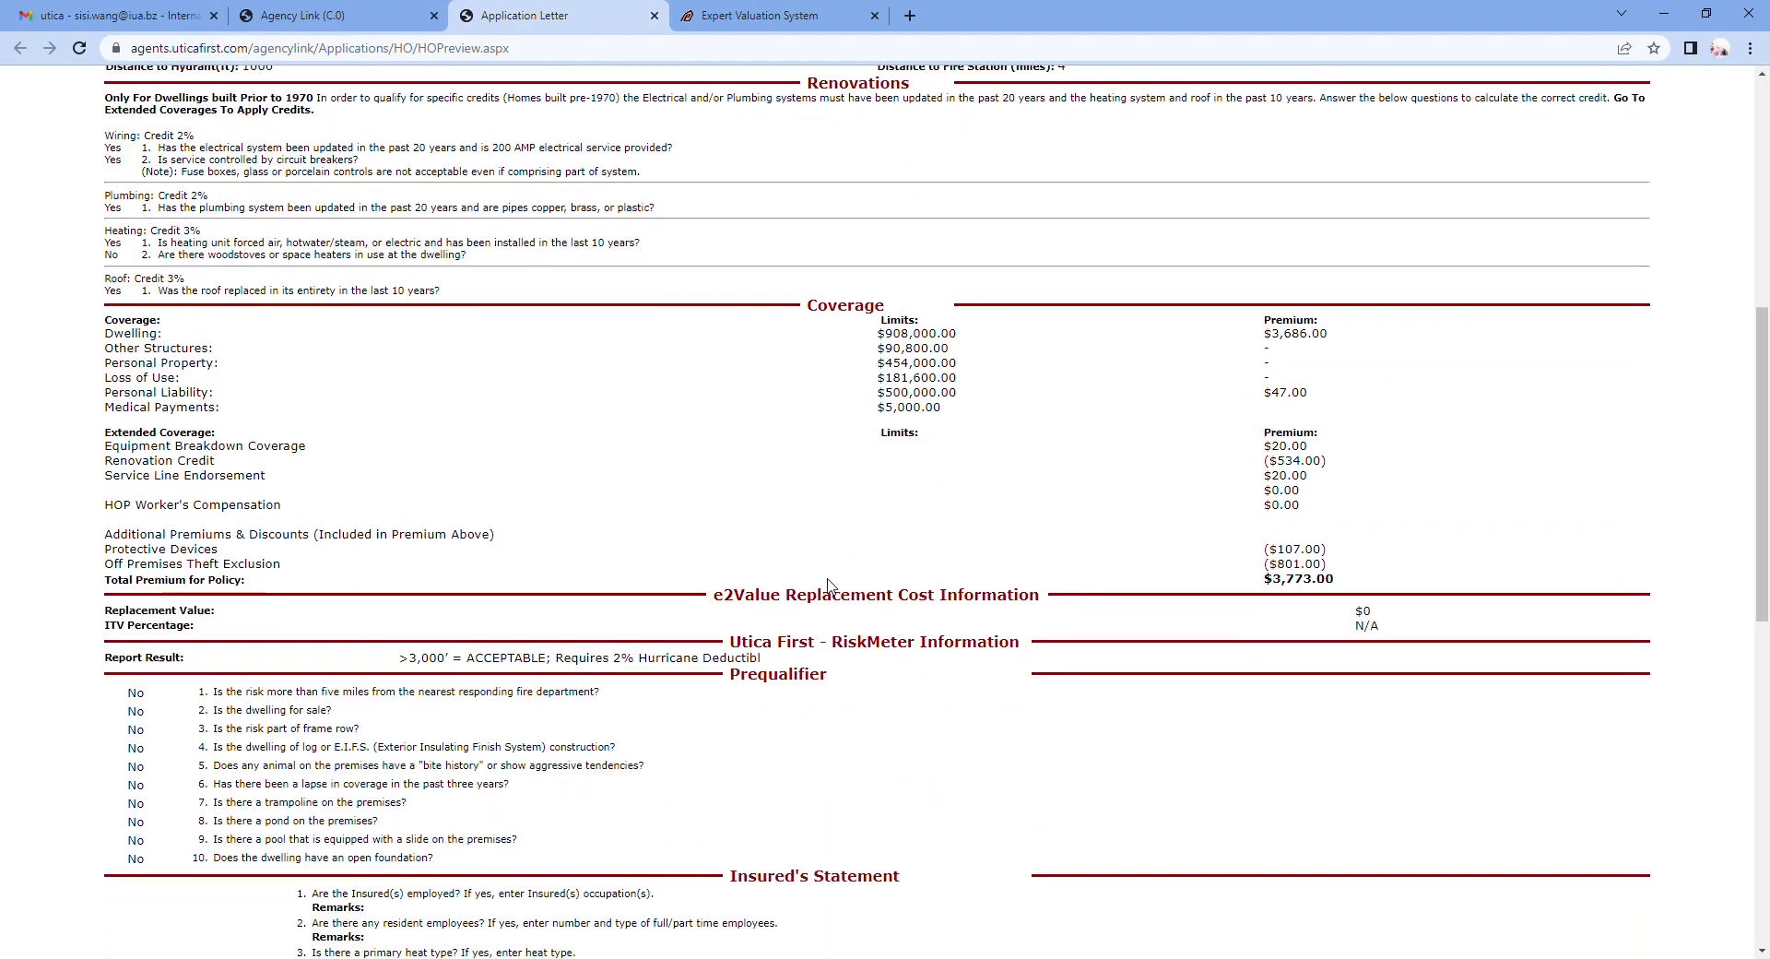
scroll(935, 327, up, 3)
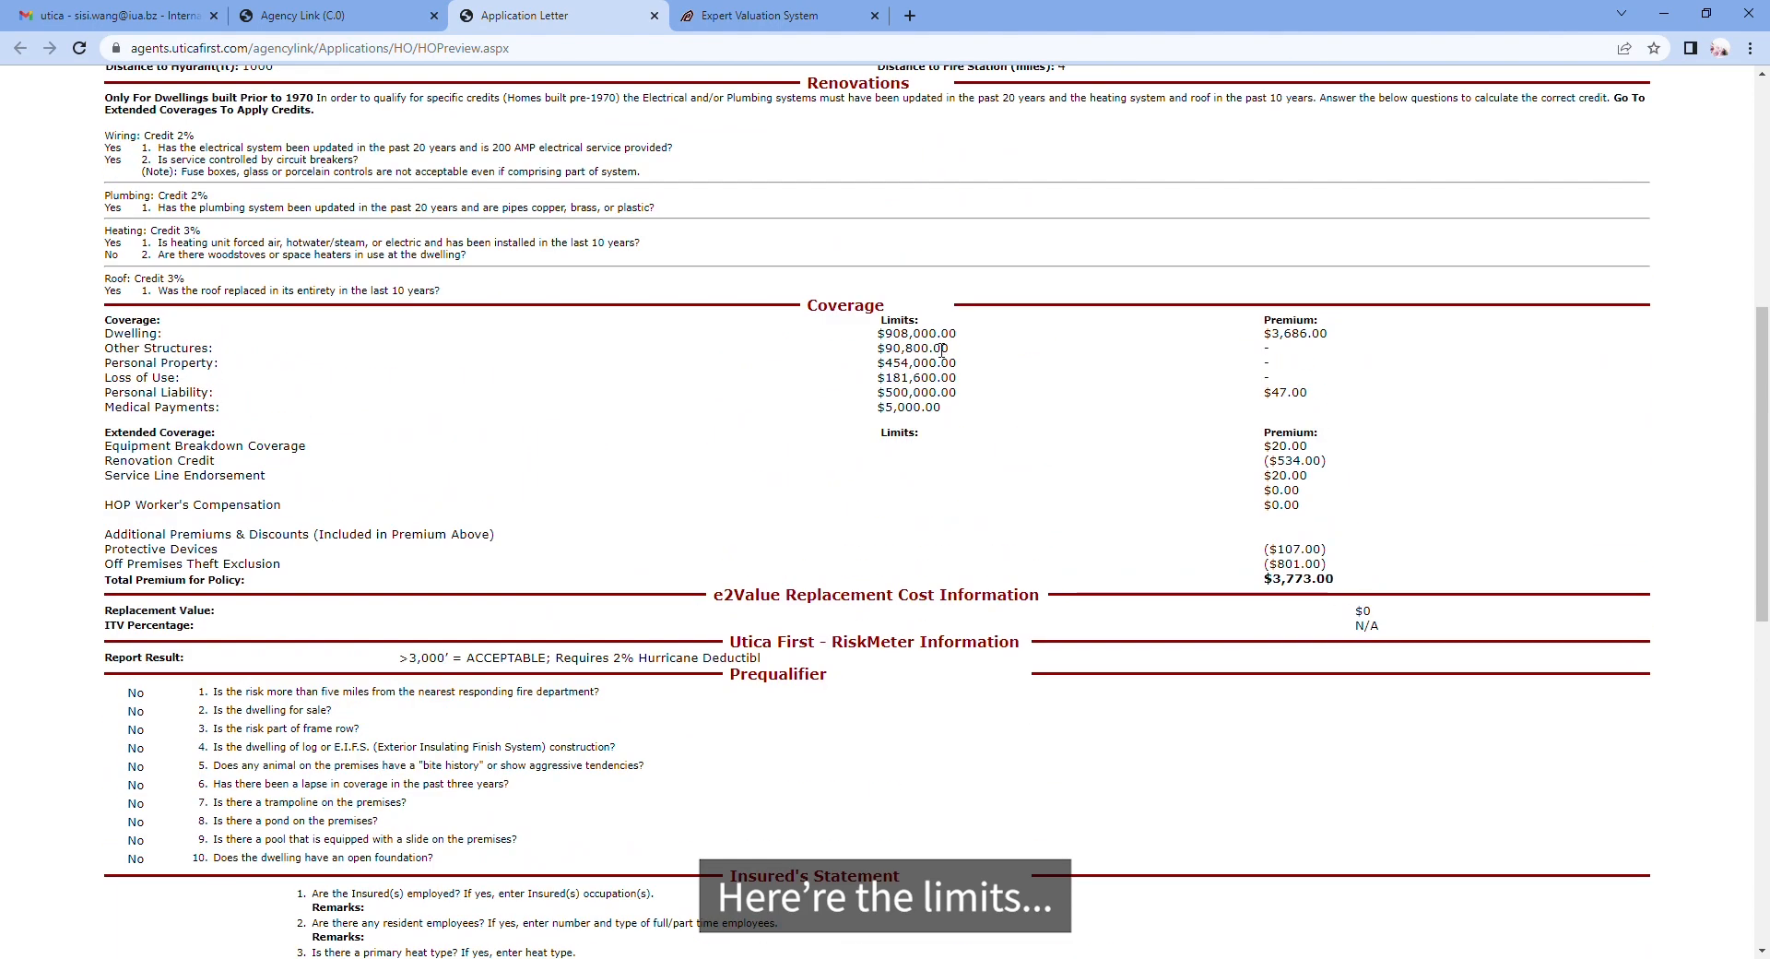
scroll(950, 576, down, 4)
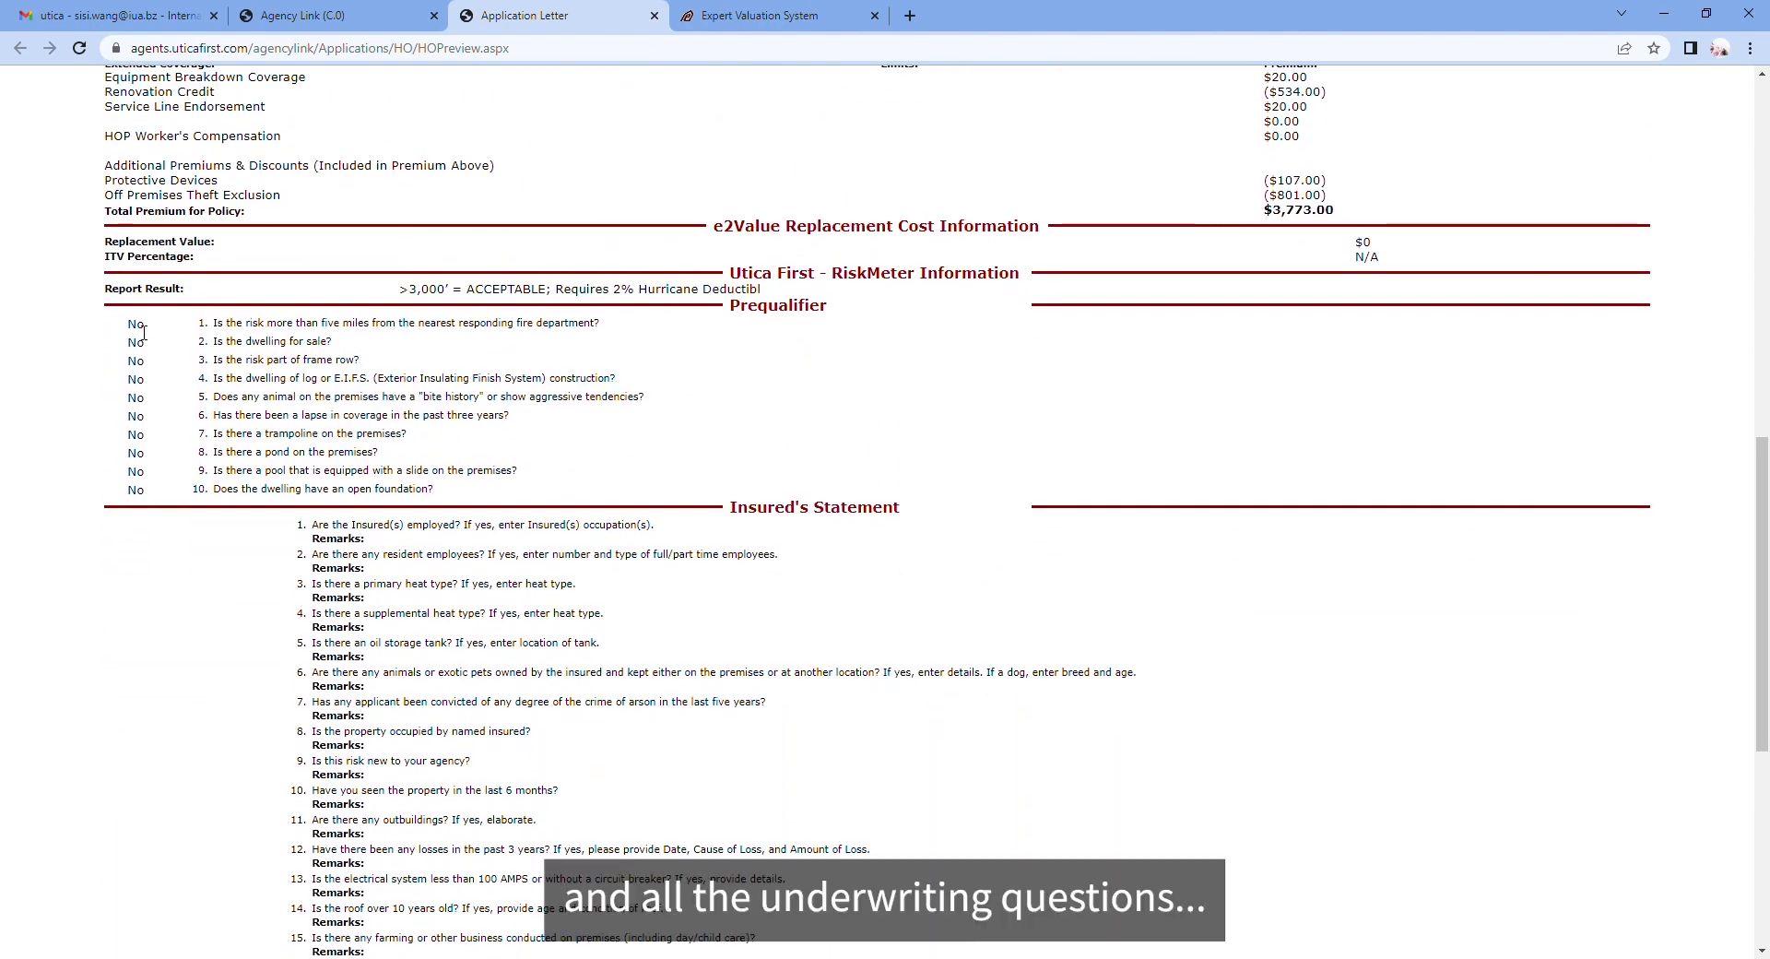
scroll(411, 466, down, 2)
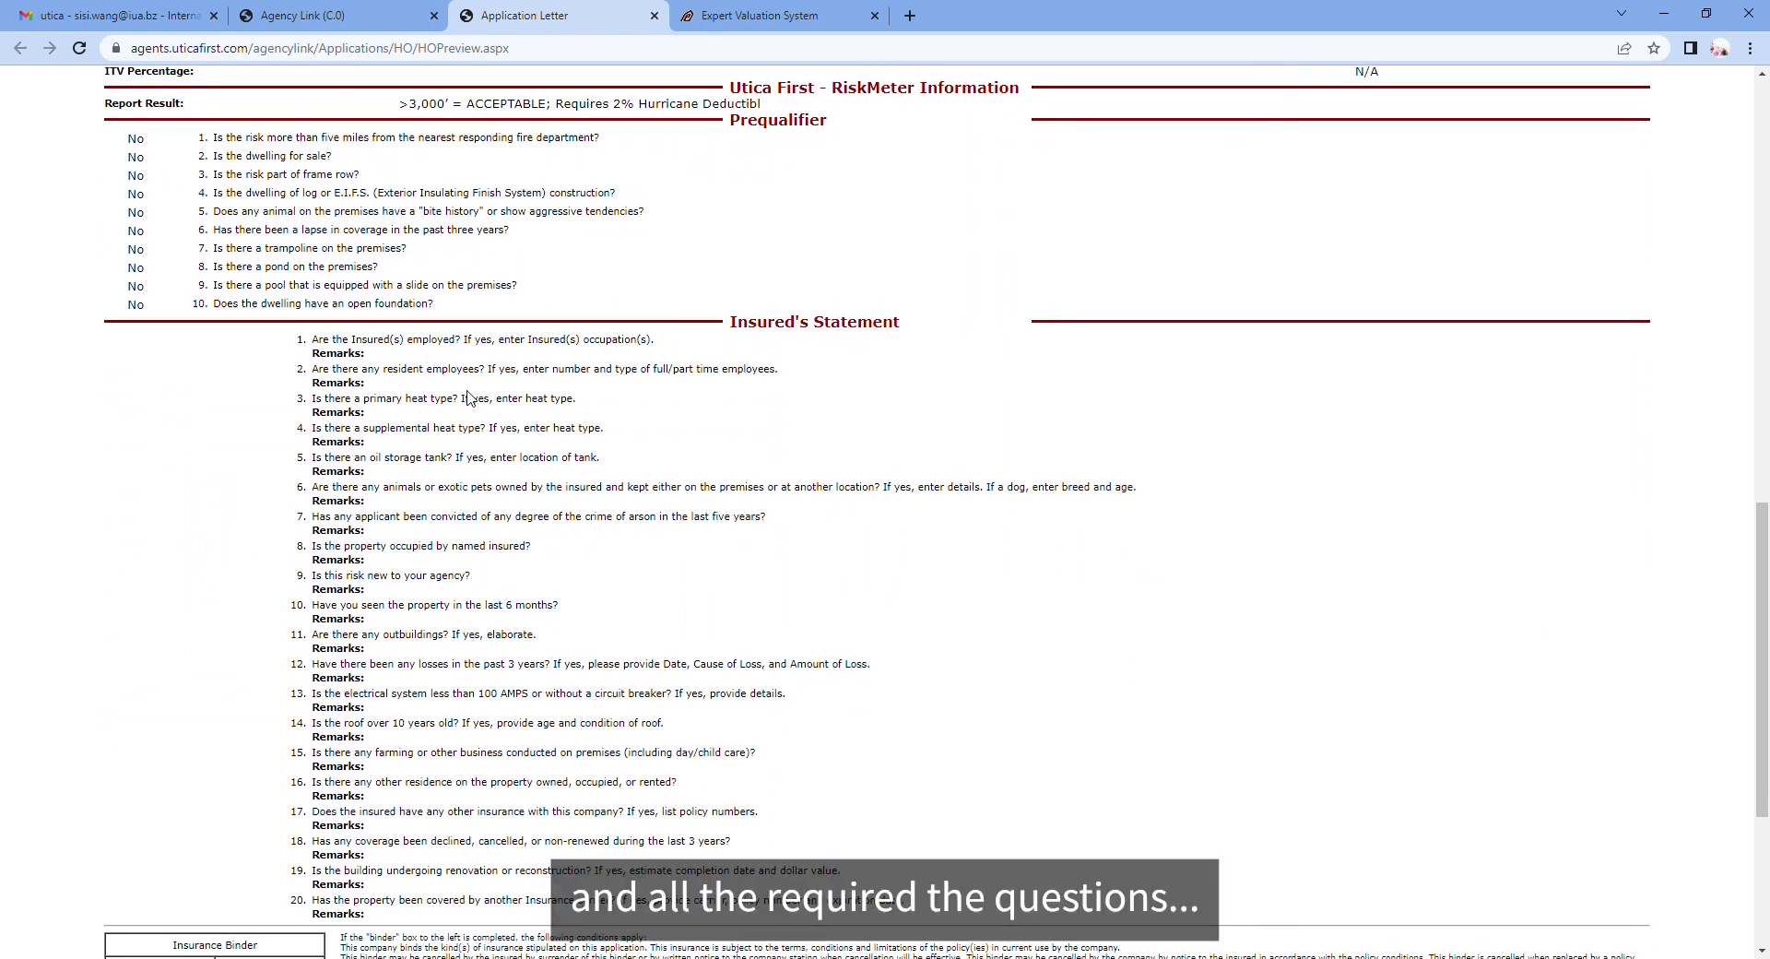
scroll(468, 392, down, 1)
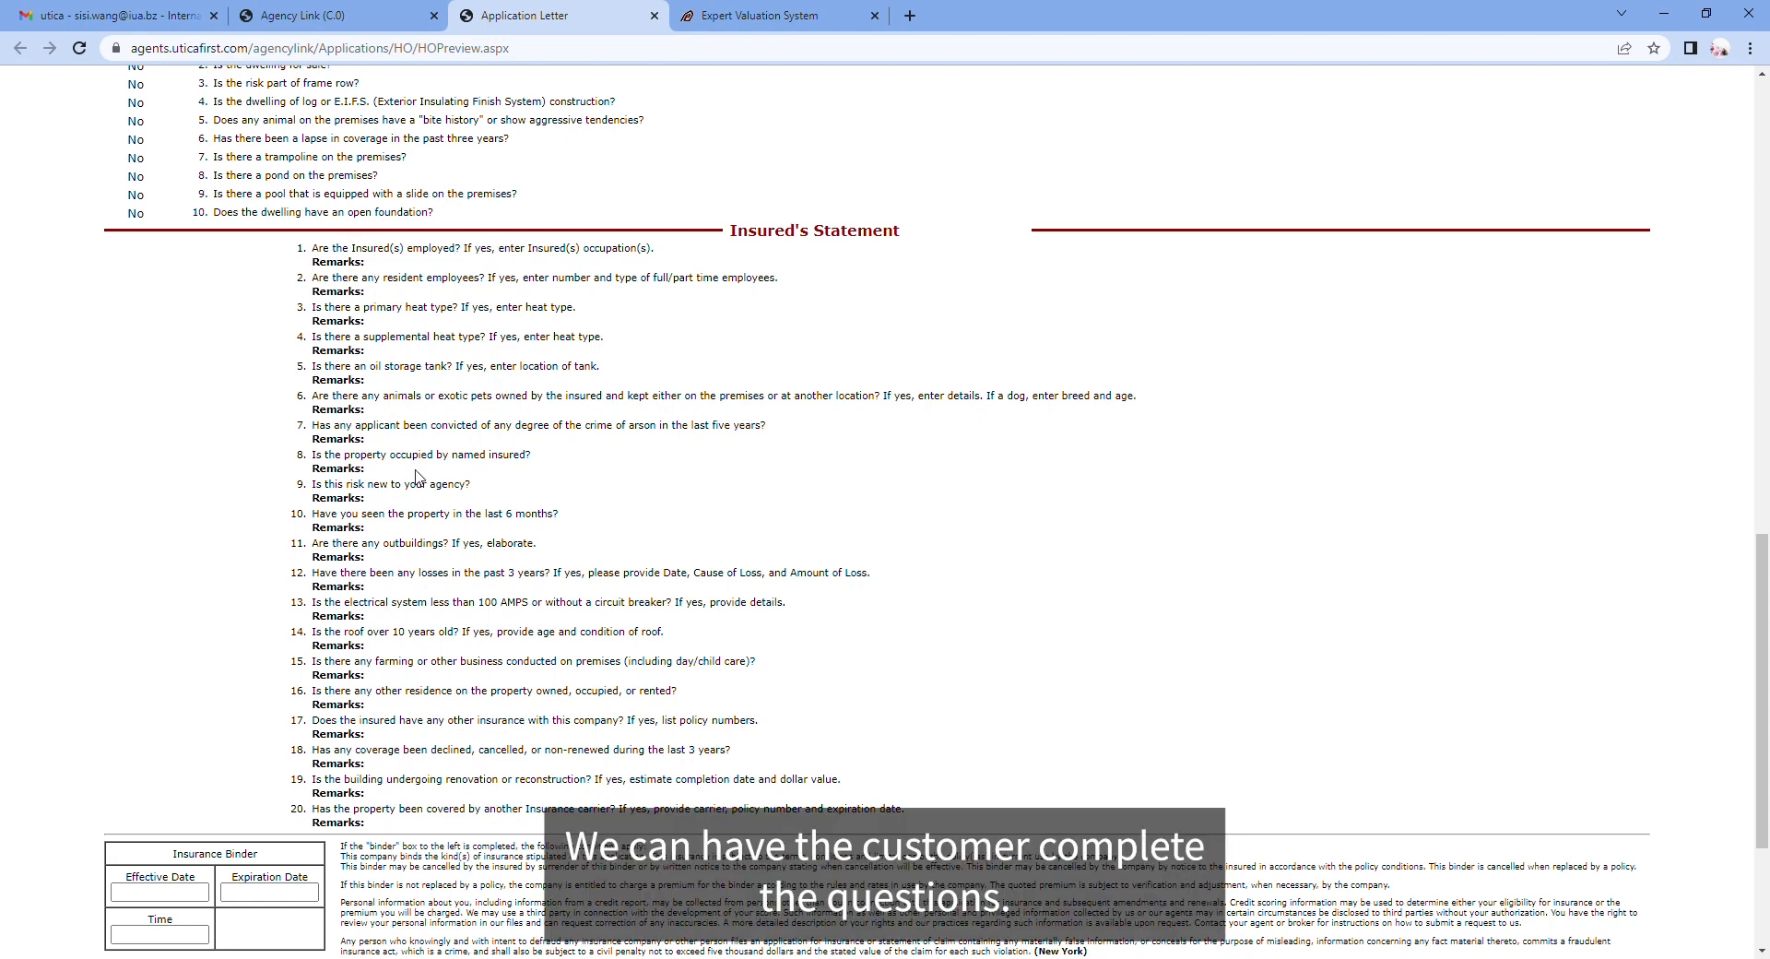
scroll(417, 475, down, 3)
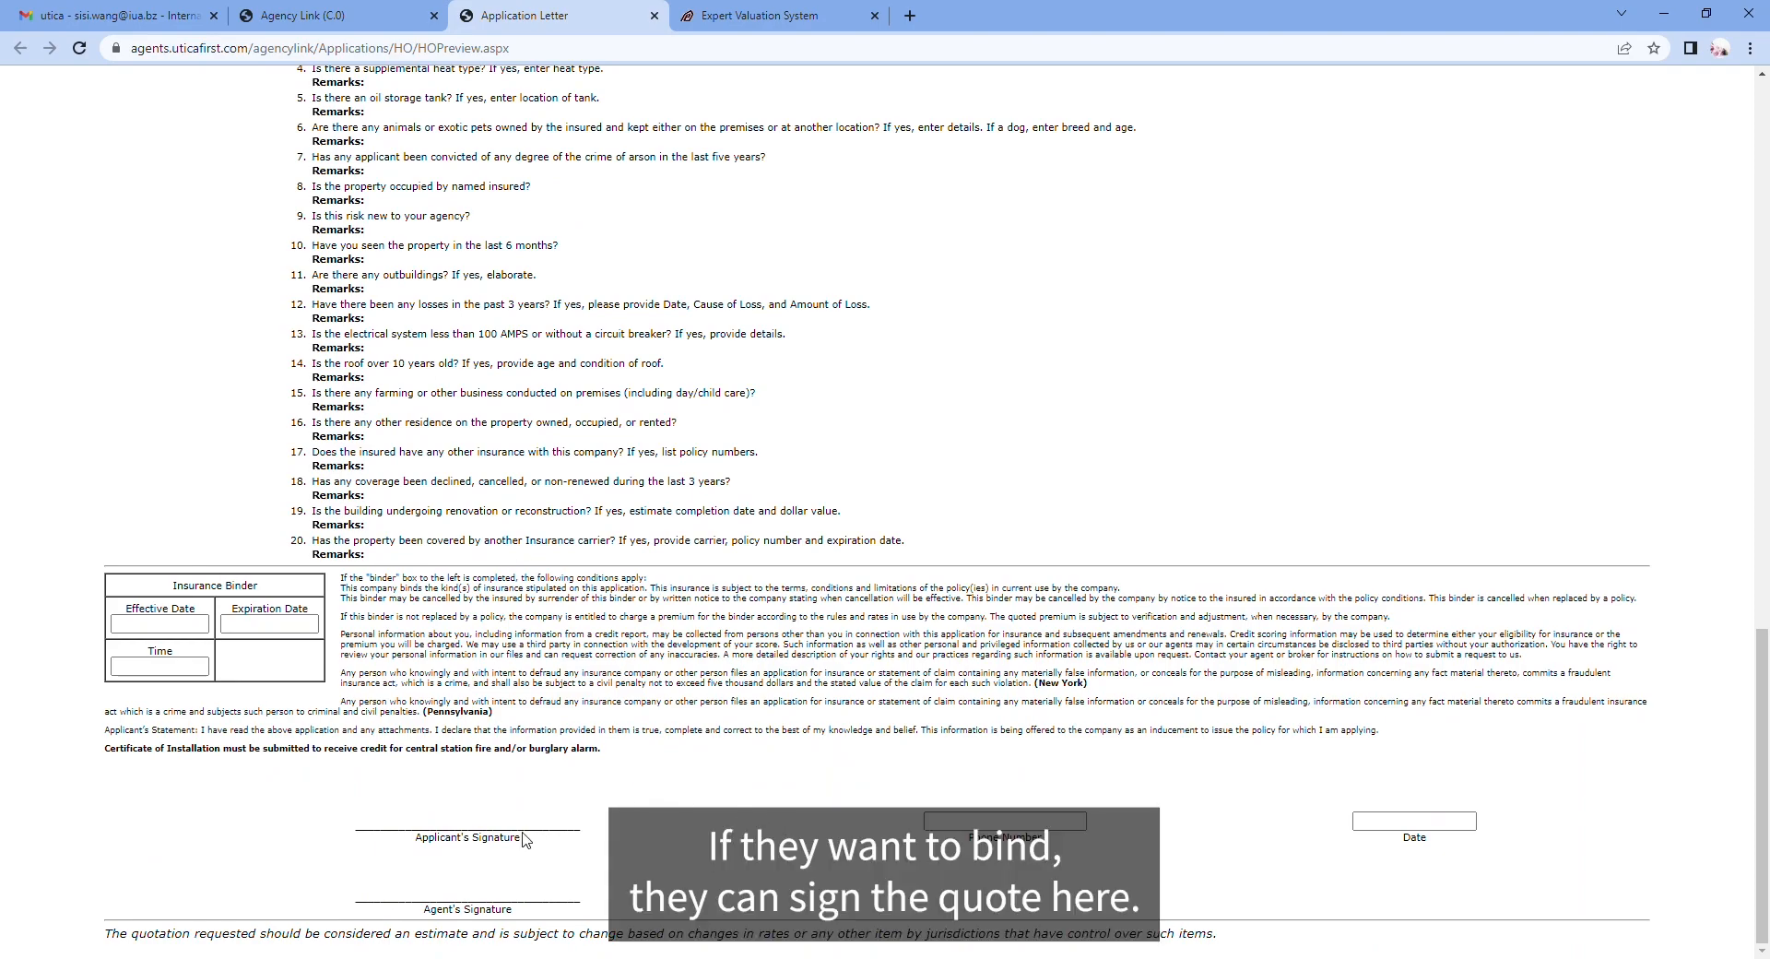
key(Home)
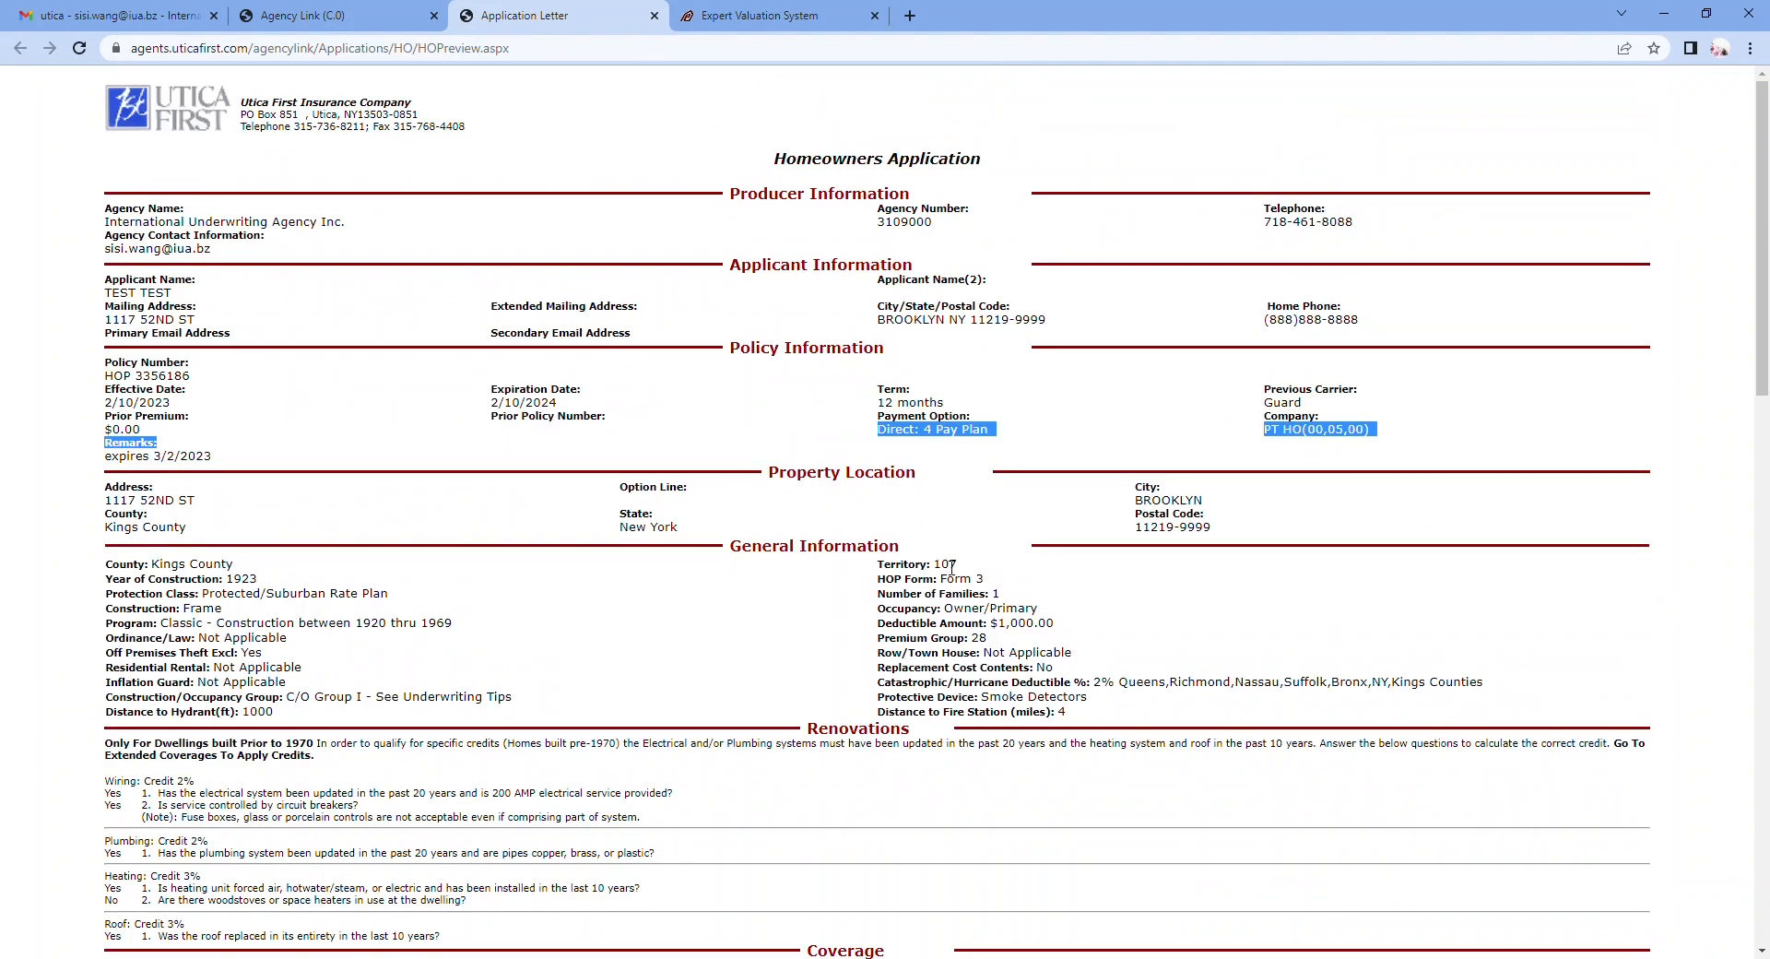